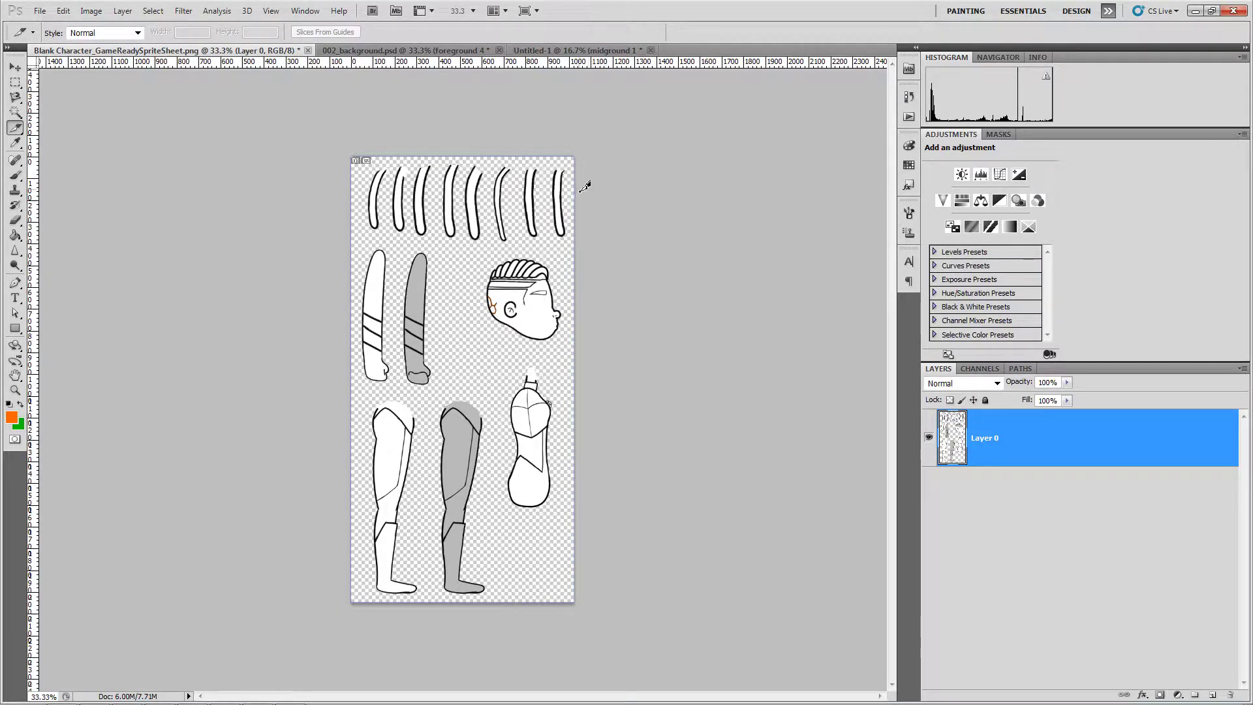
- Use the Slice tool to outline each of the three rightmost hair strands in the top row with its own slice
key("ctrl+plus")
key("ctrl+plus")
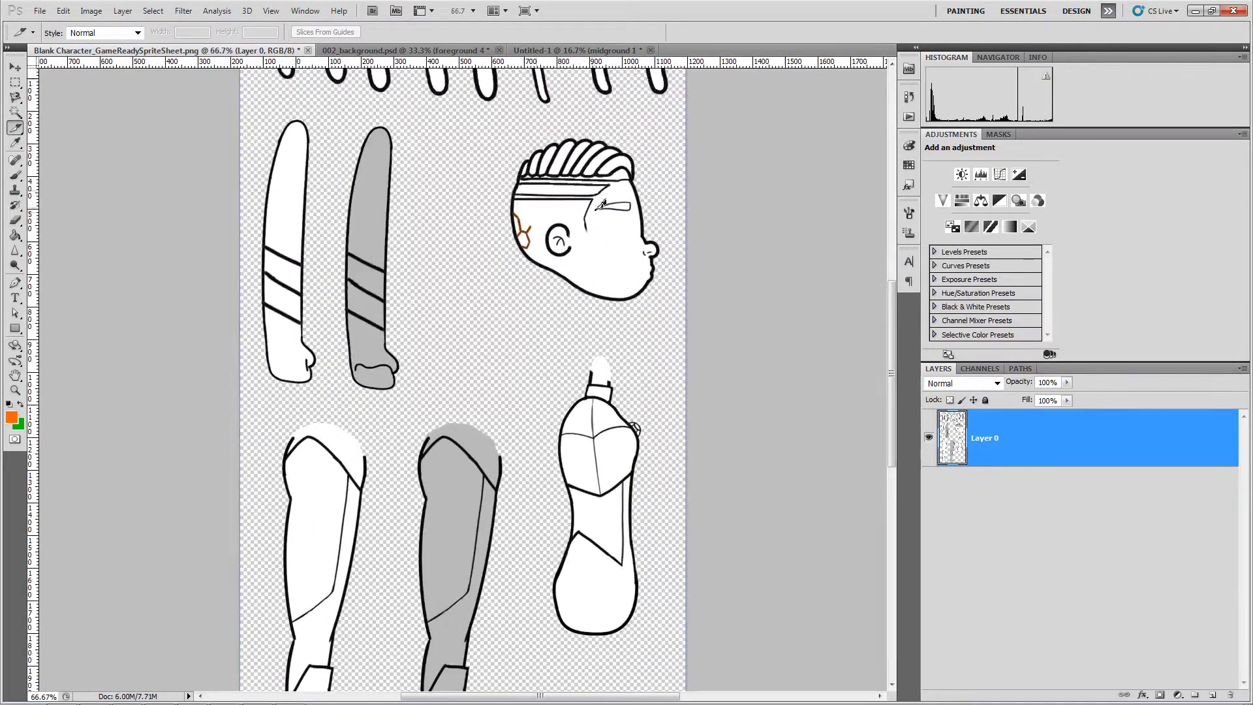
left_click_drag(436, 174, 455, 375)
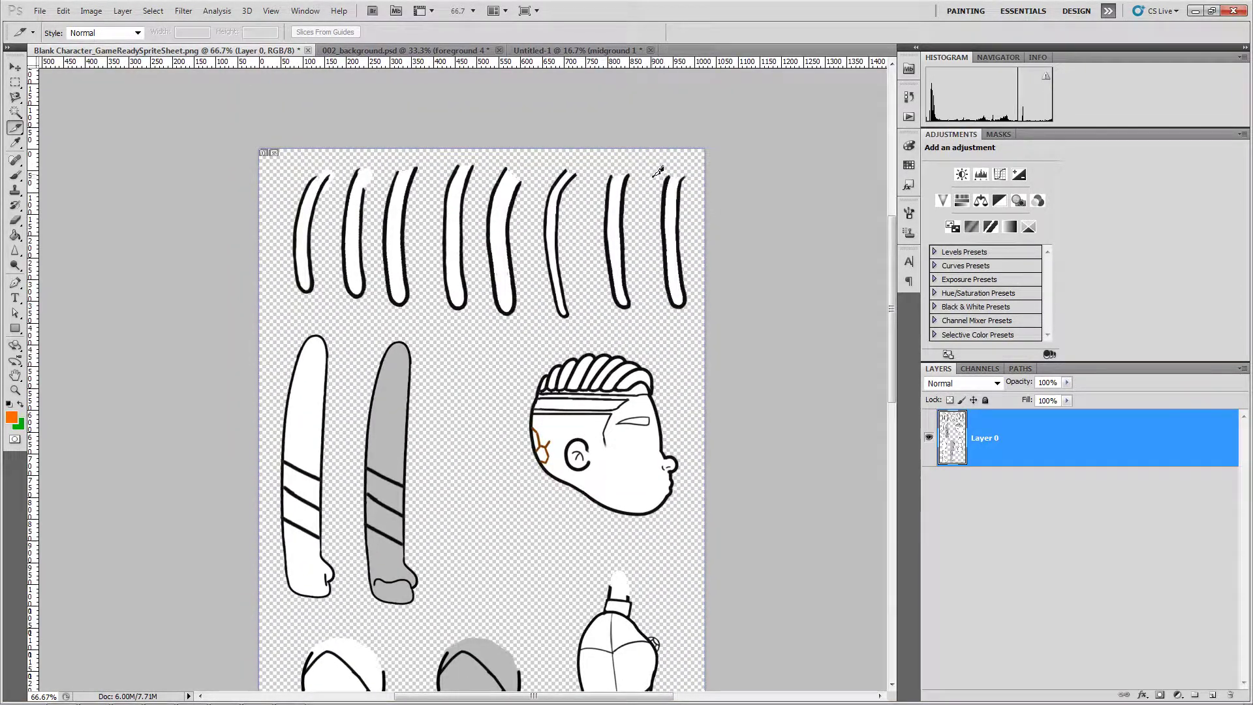
left_click(15, 67)
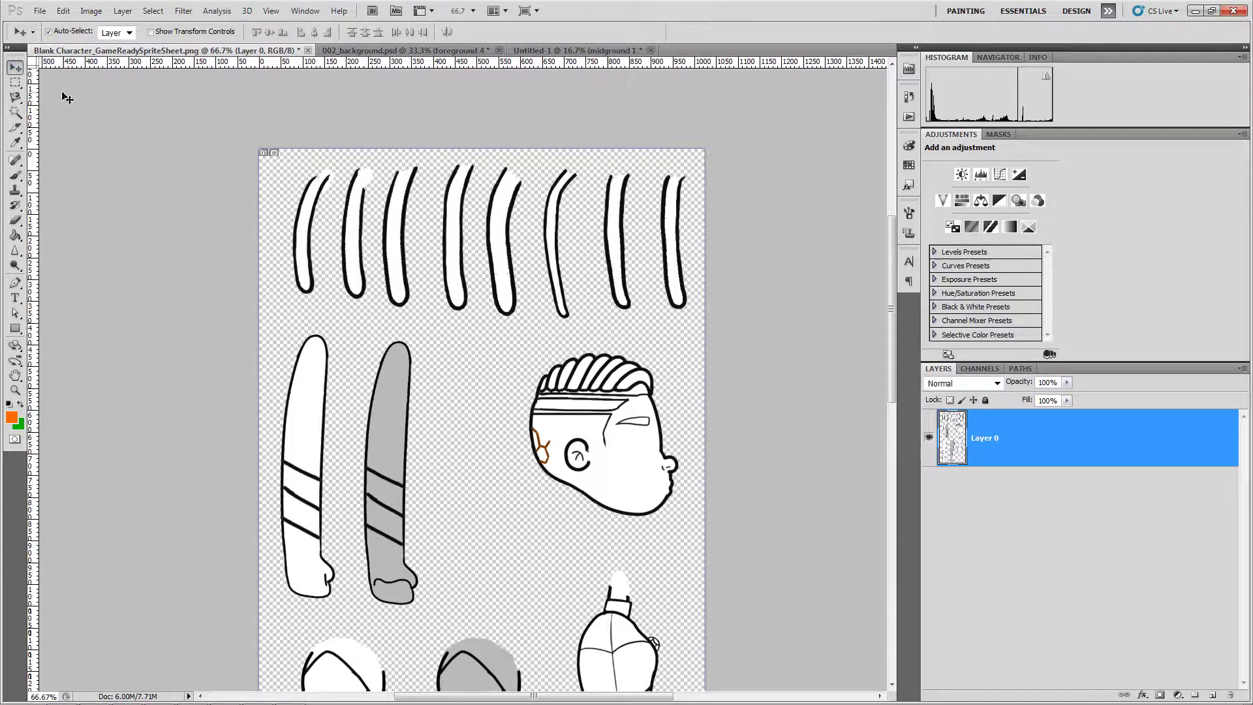
left_click(141, 146)
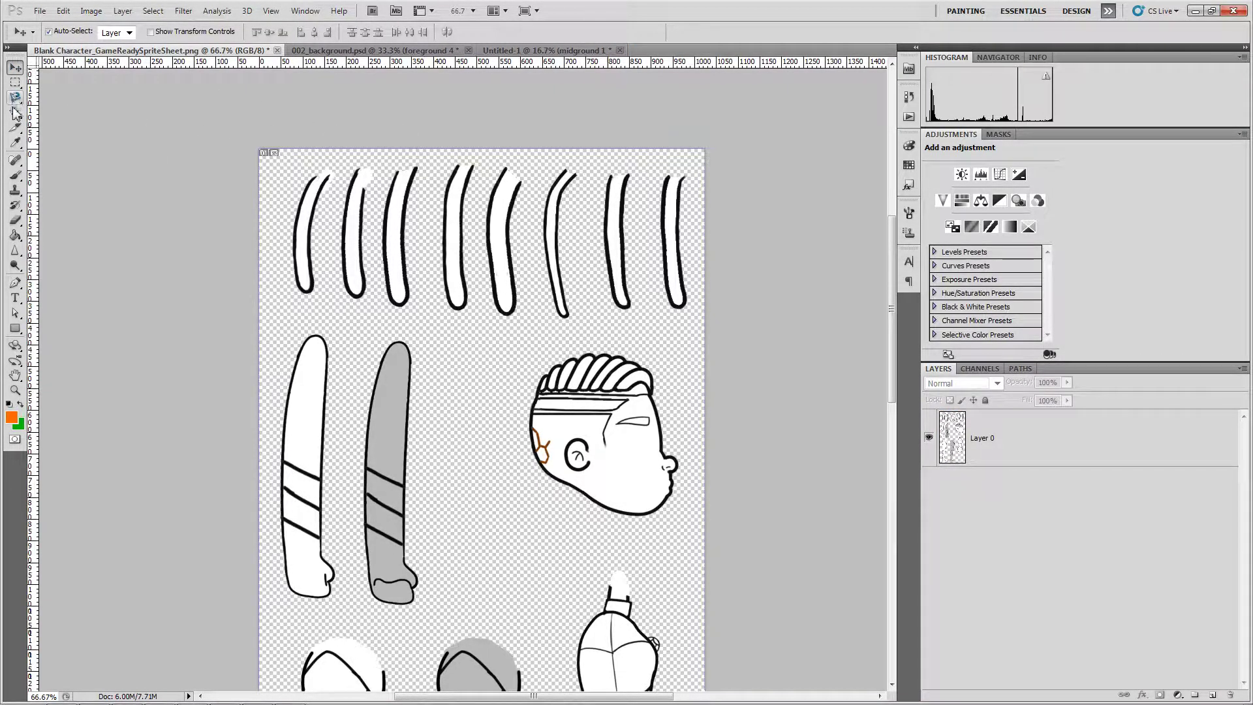
left_click(15, 128)
left_click(70, 126)
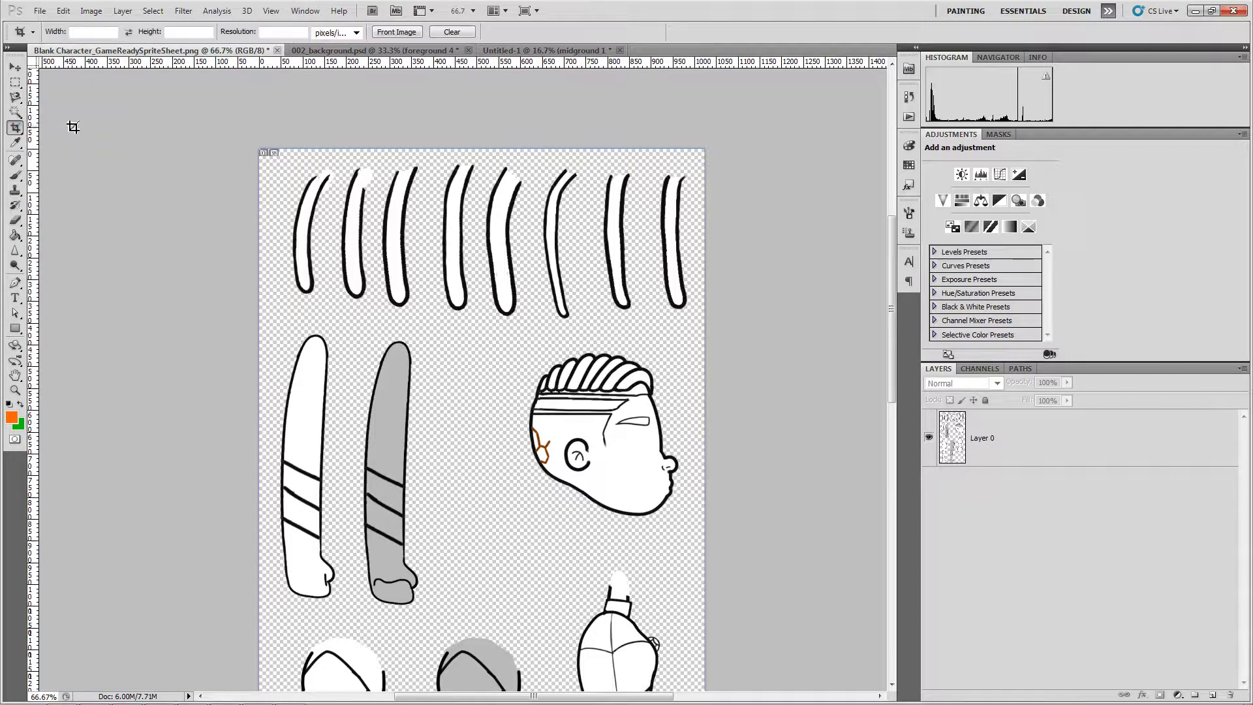
left_click(17, 129)
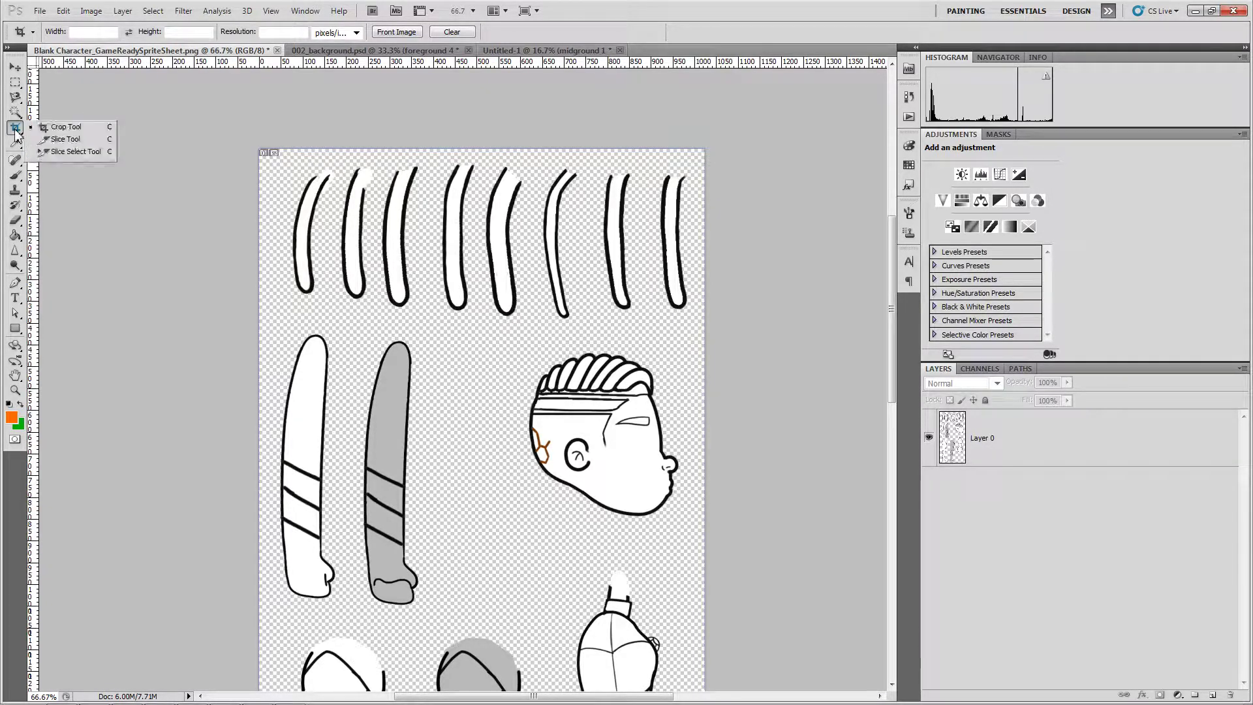
left_click(66, 139)
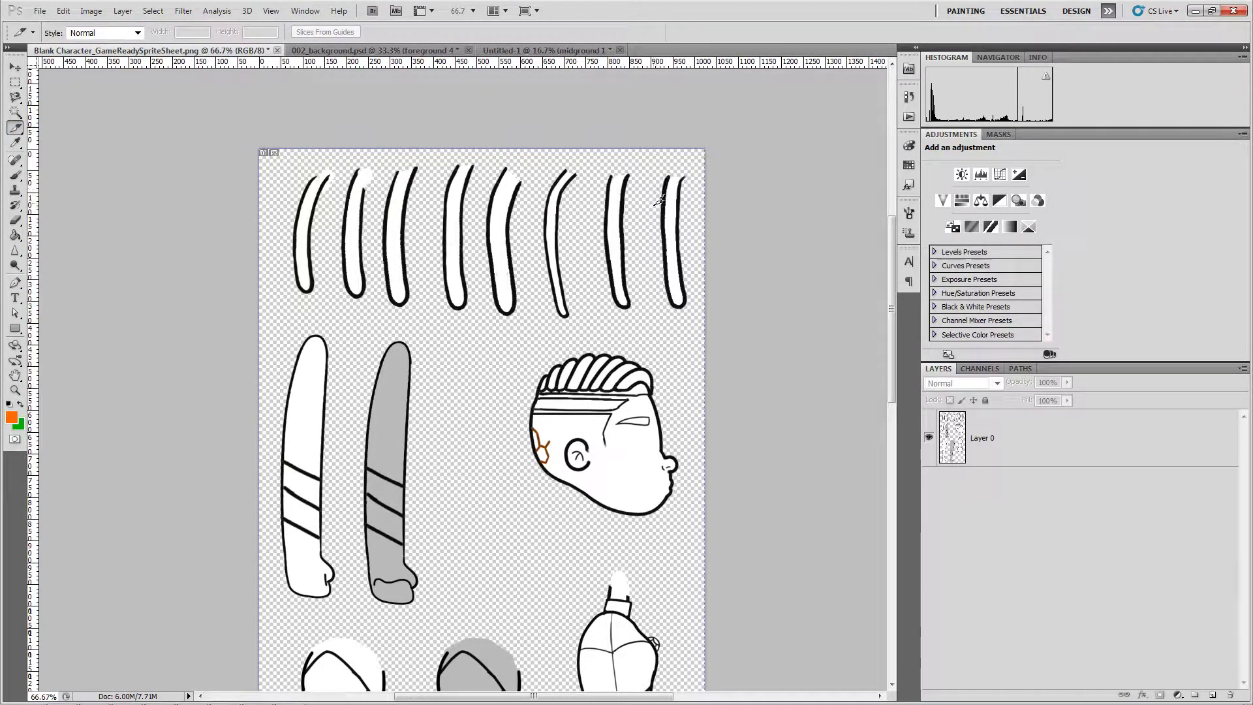
left_click_drag(690, 172, 658, 314)
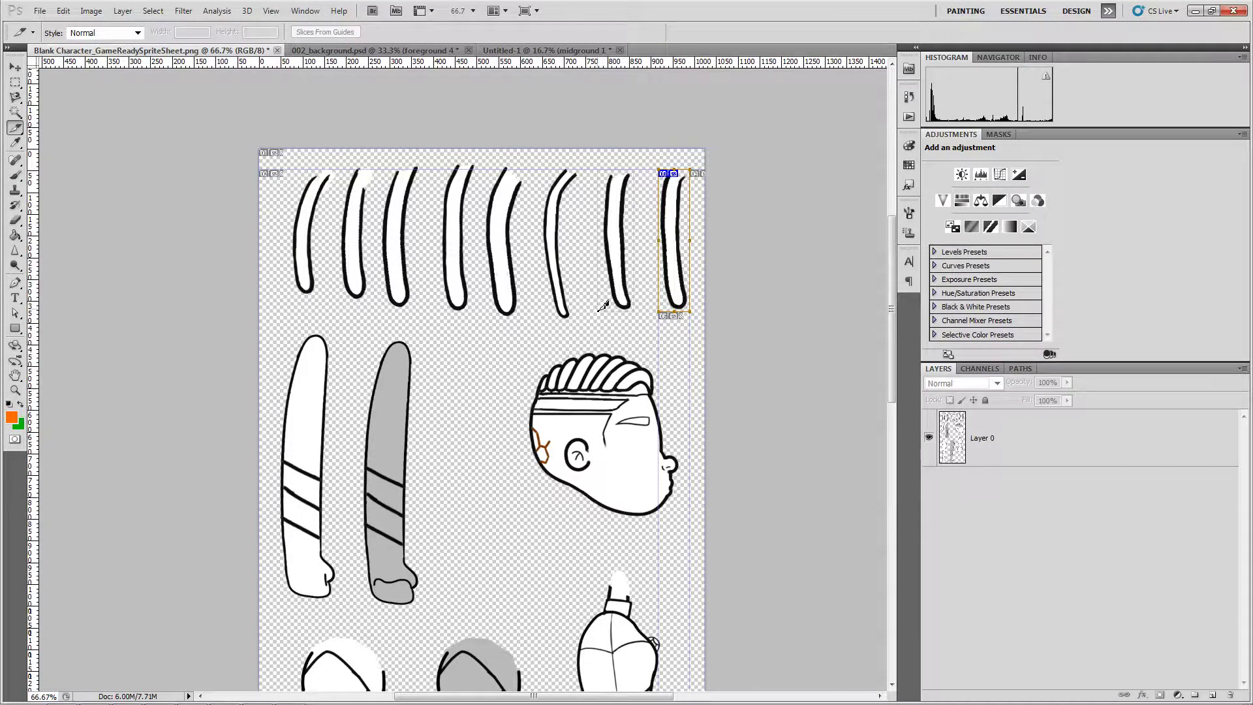
left_click_drag(599, 312, 600, 312)
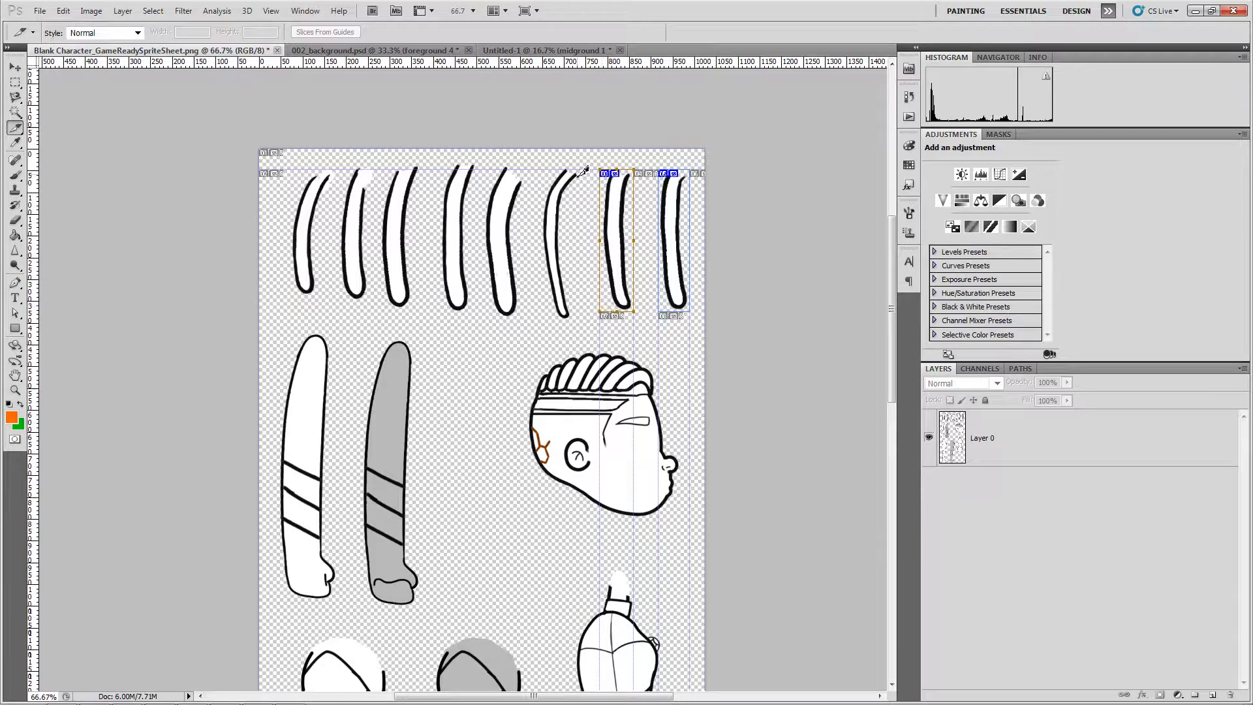
left_click_drag(582, 187, 540, 321)
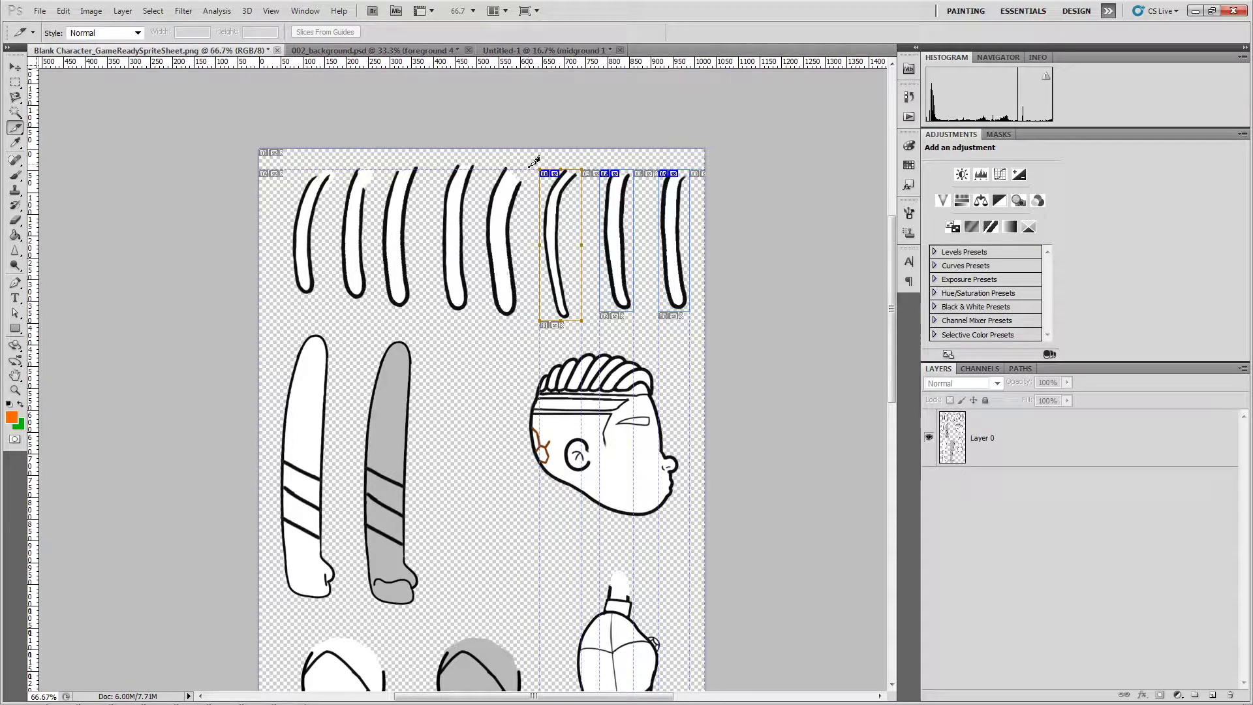
- Slice the remaining five hair strands individually, extending the third strand's slice on its left side
left_click_drag(534, 161, 484, 321)
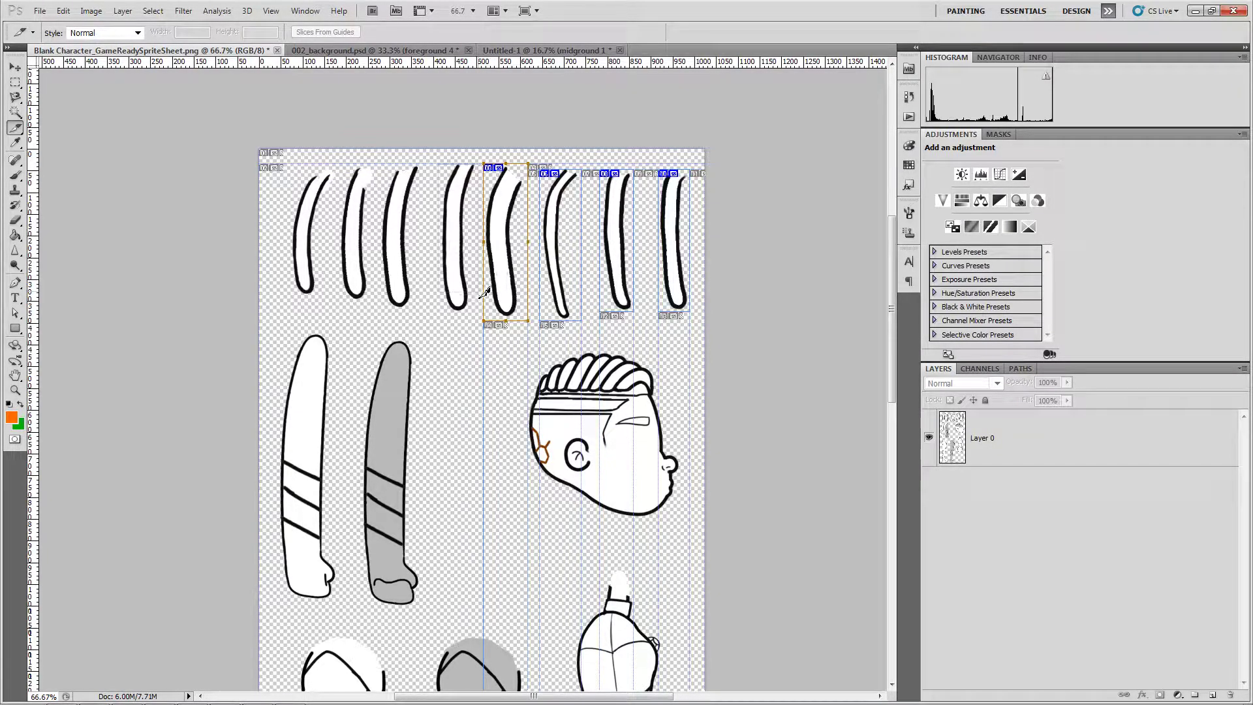
left_click_drag(481, 307, 474, 312)
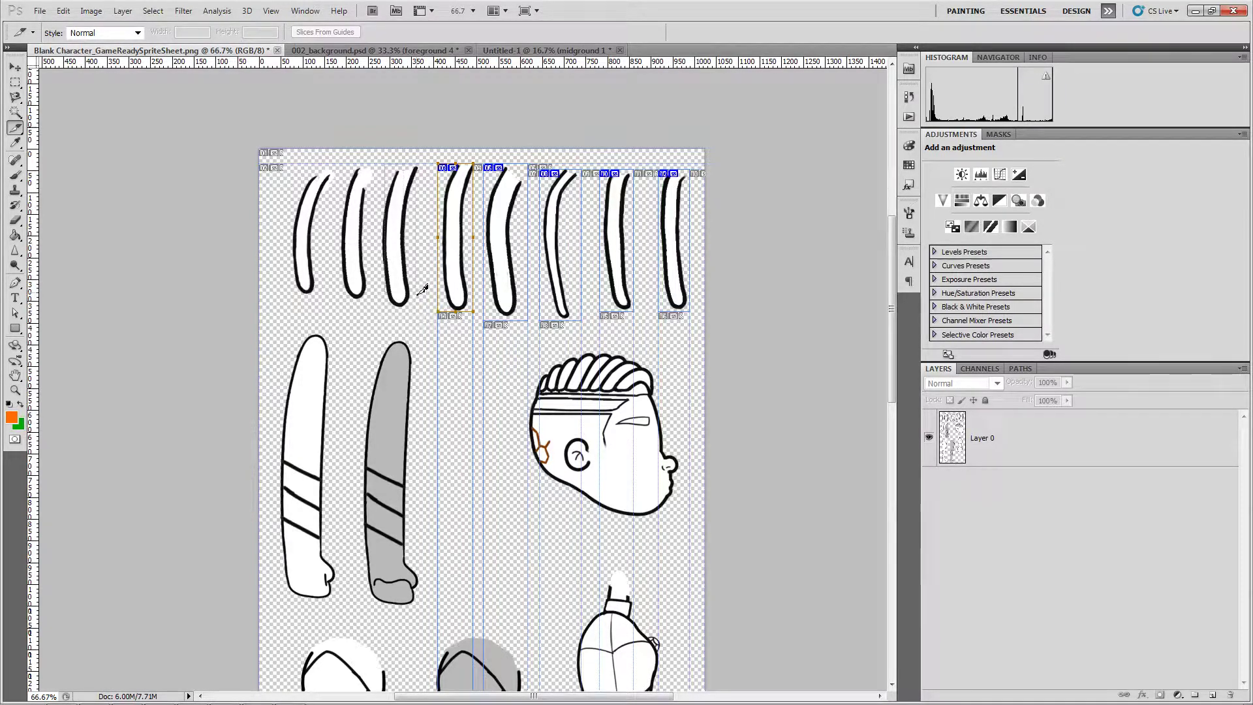
left_click_drag(421, 311, 418, 312)
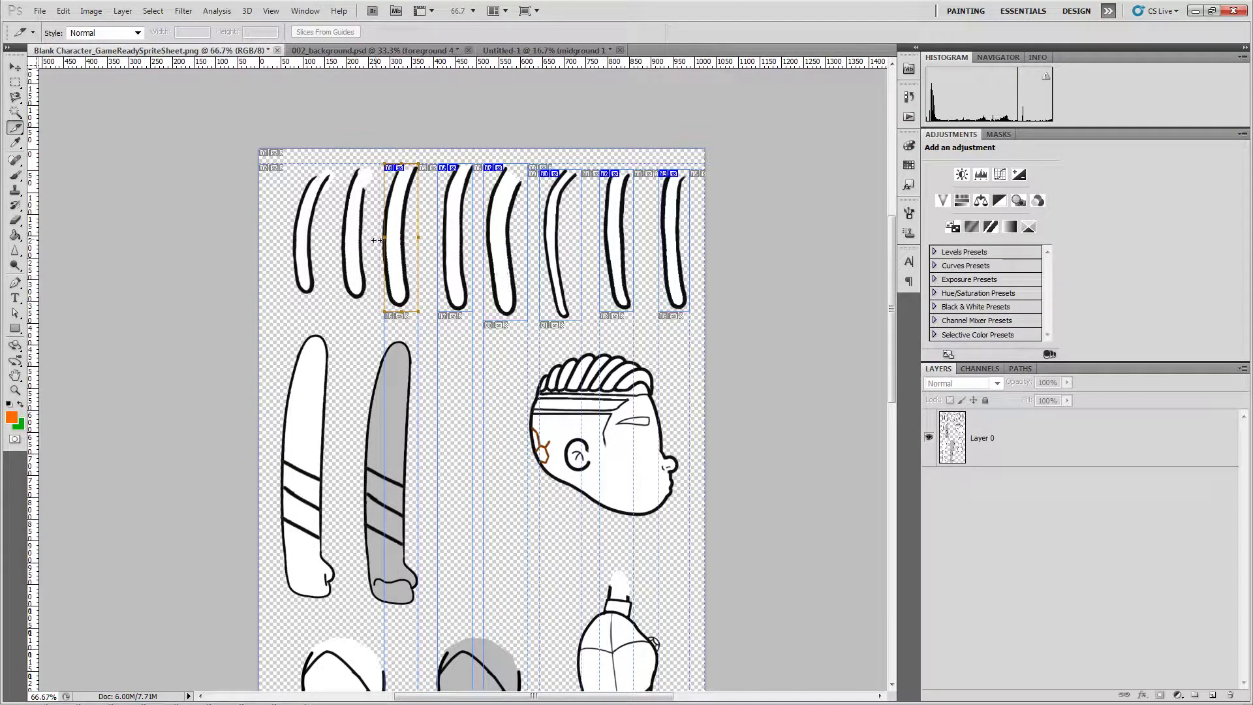
left_click_drag(377, 240, 370, 240)
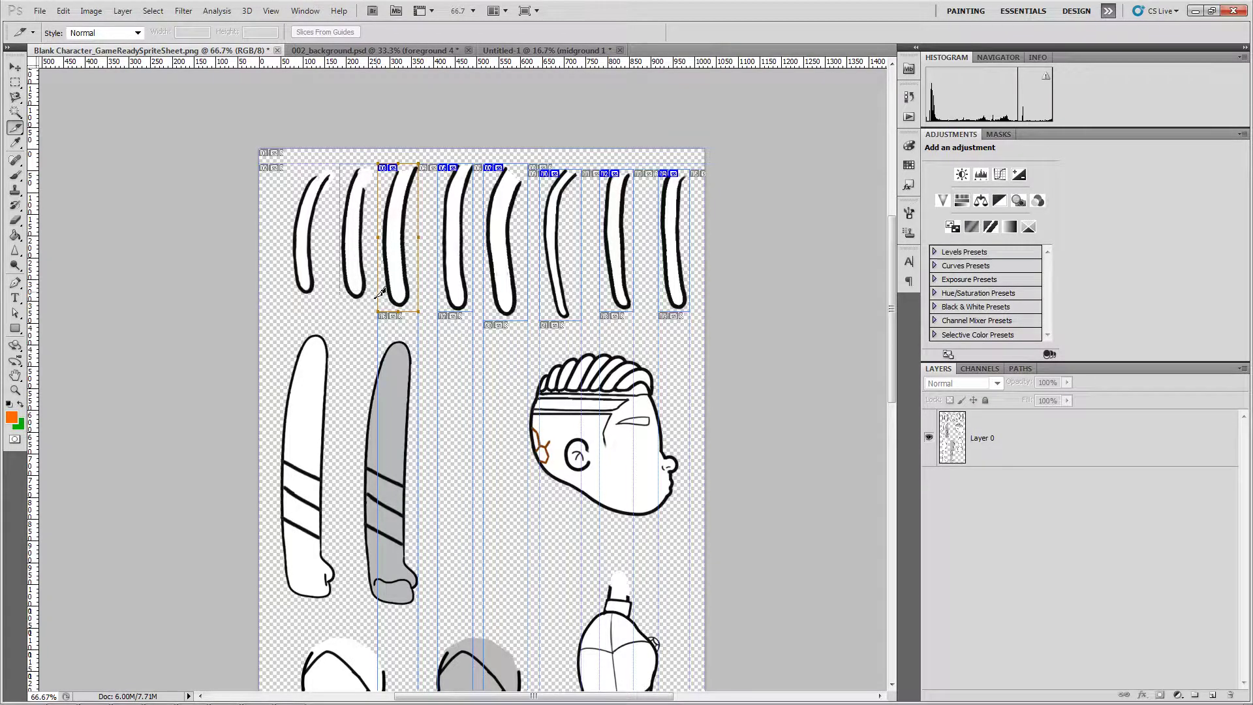
left_click_drag(375, 302, 376, 301)
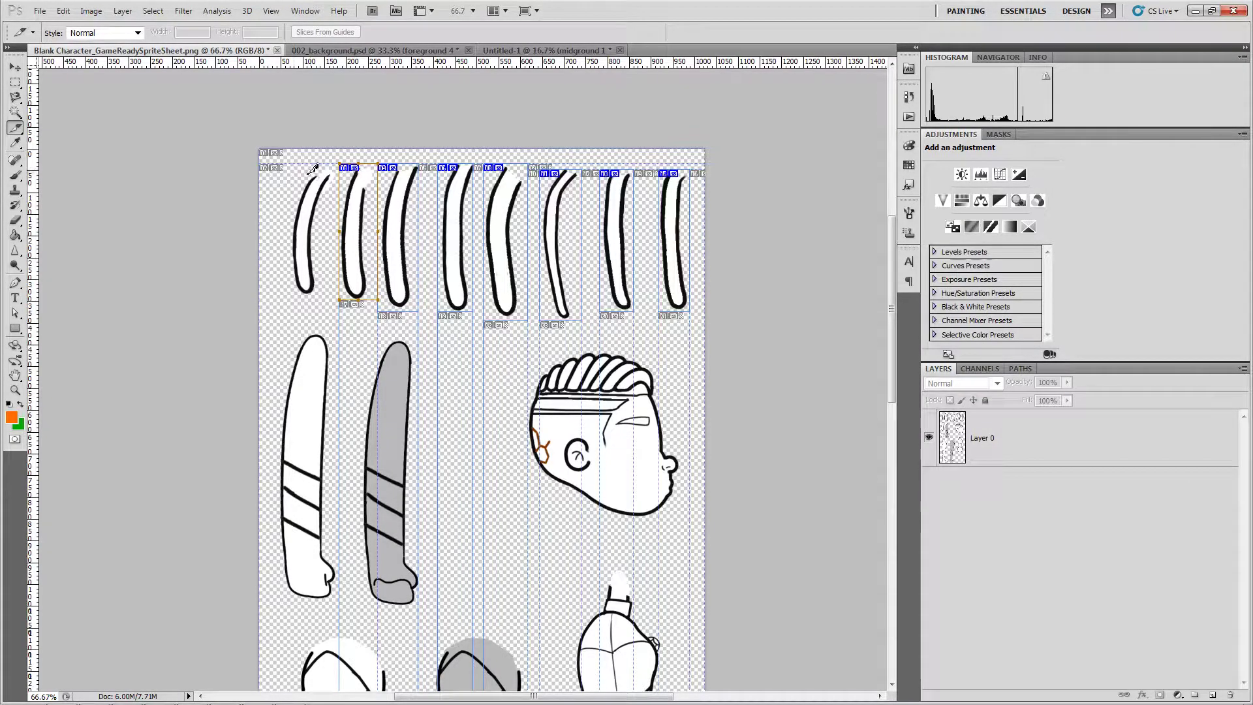
left_click_drag(290, 164, 333, 294)
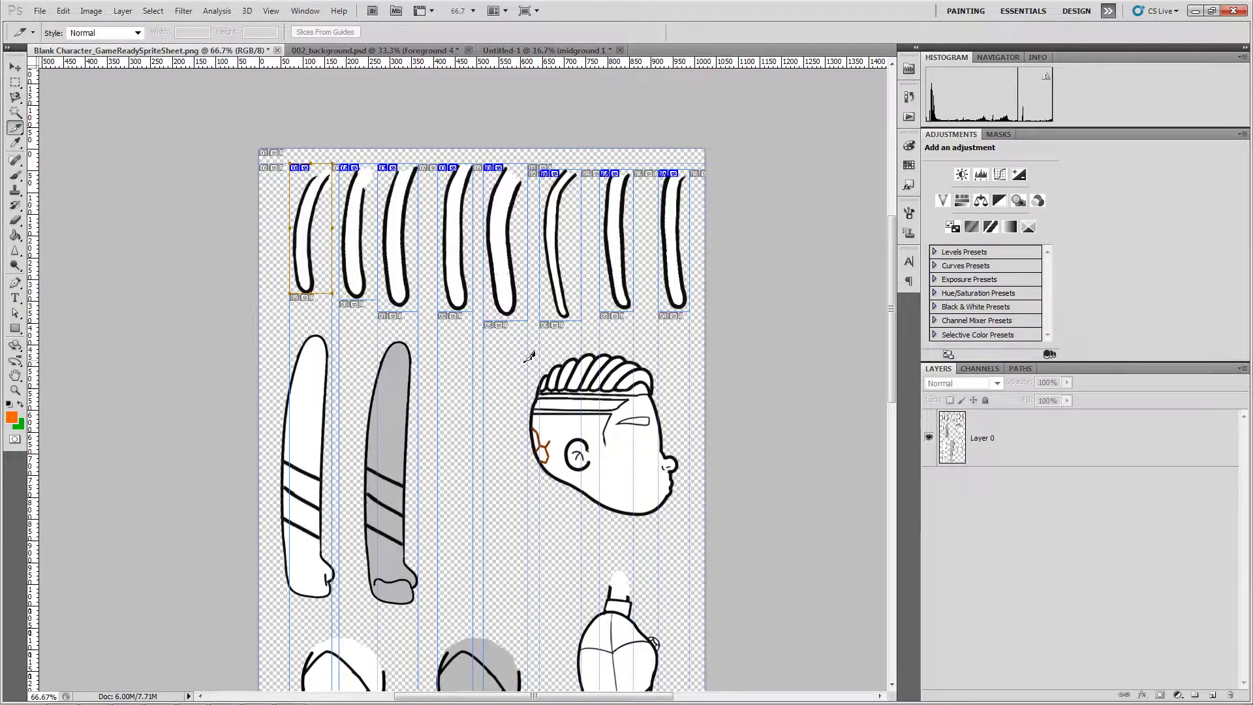
- Draw a slice around the head, raising its upper edge above the hair and tightening its left edge
left_click_drag(527, 369, 656, 354)
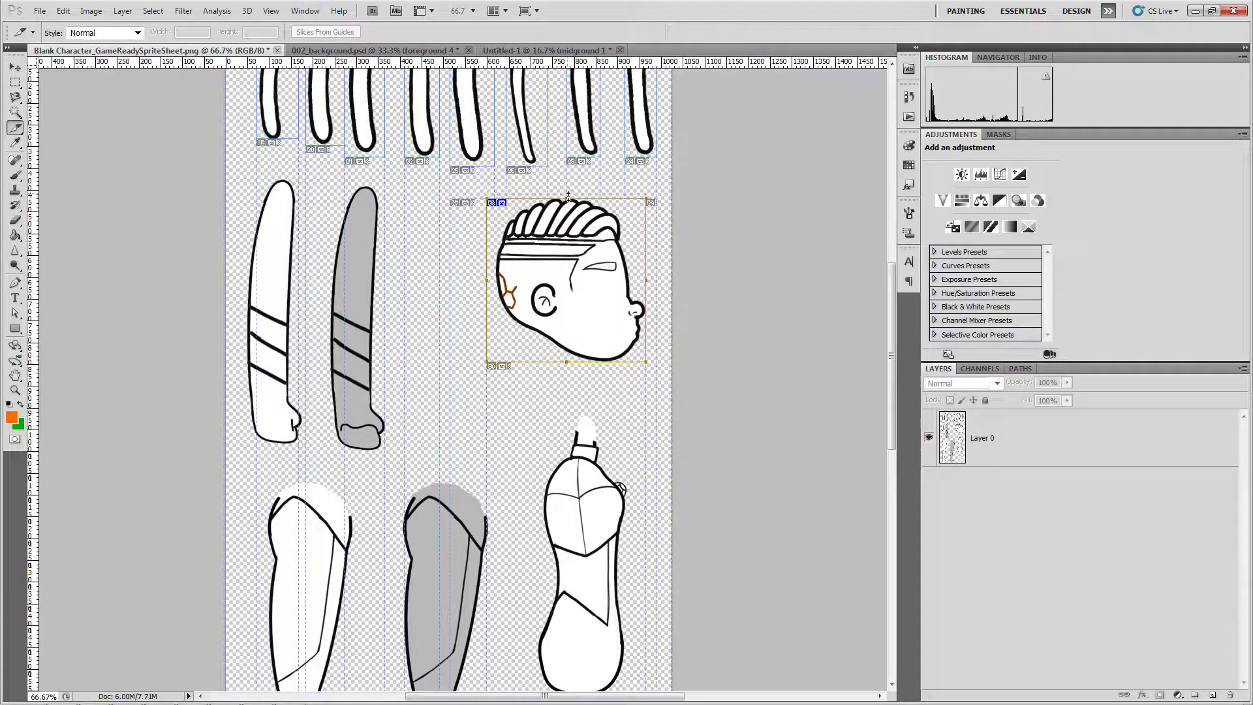
left_click_drag(568, 196, 568, 191)
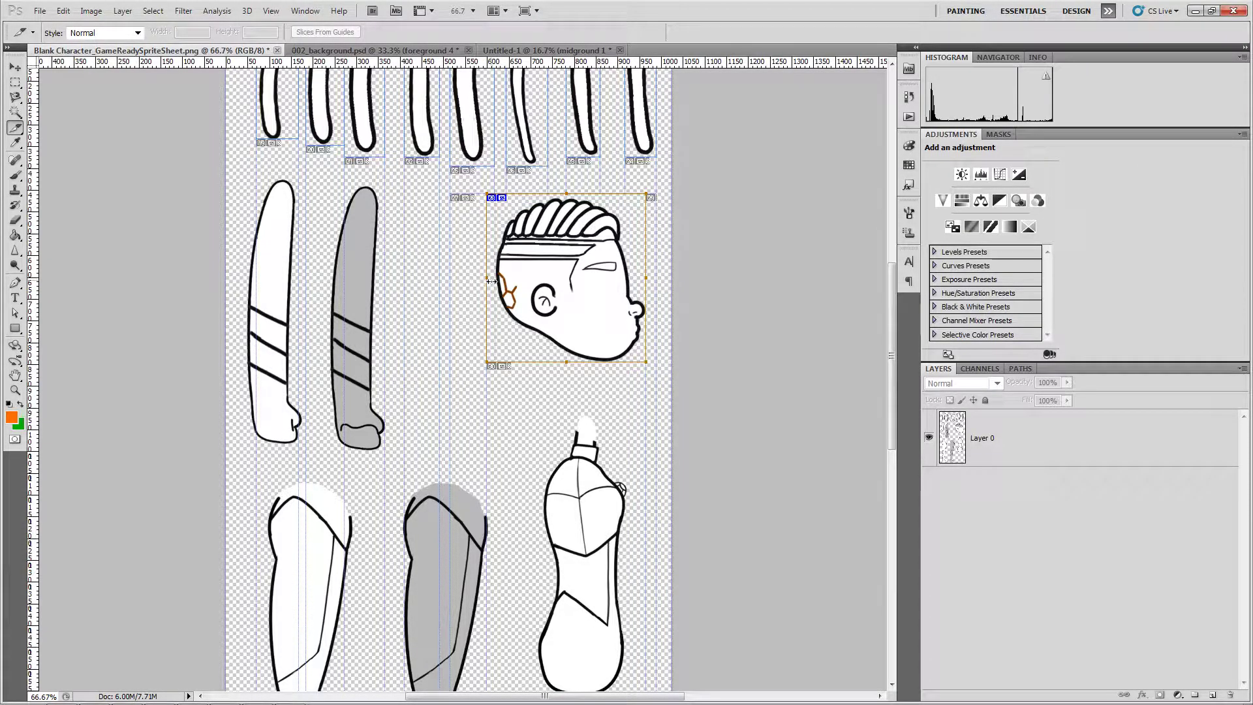
left_click_drag(491, 281, 494, 282)
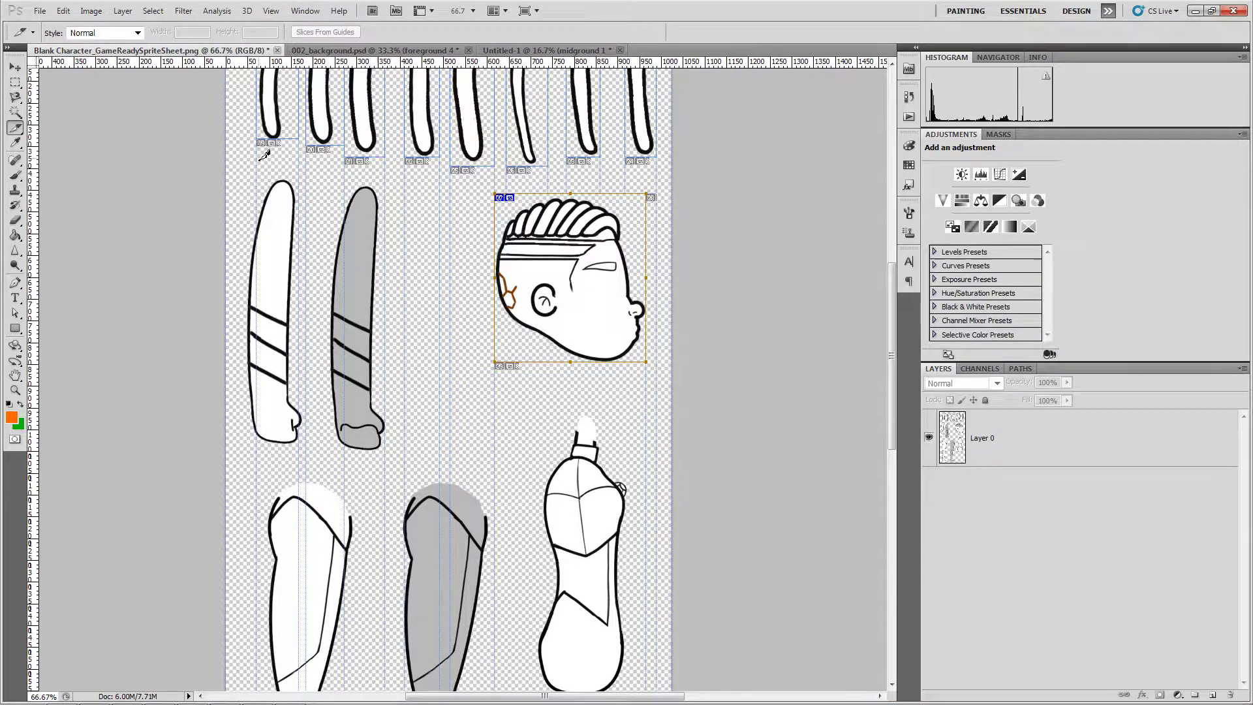
- Draw one slice around the white arm and another around the grey arm, fitting each closely
left_click_drag(248, 176, 306, 447)
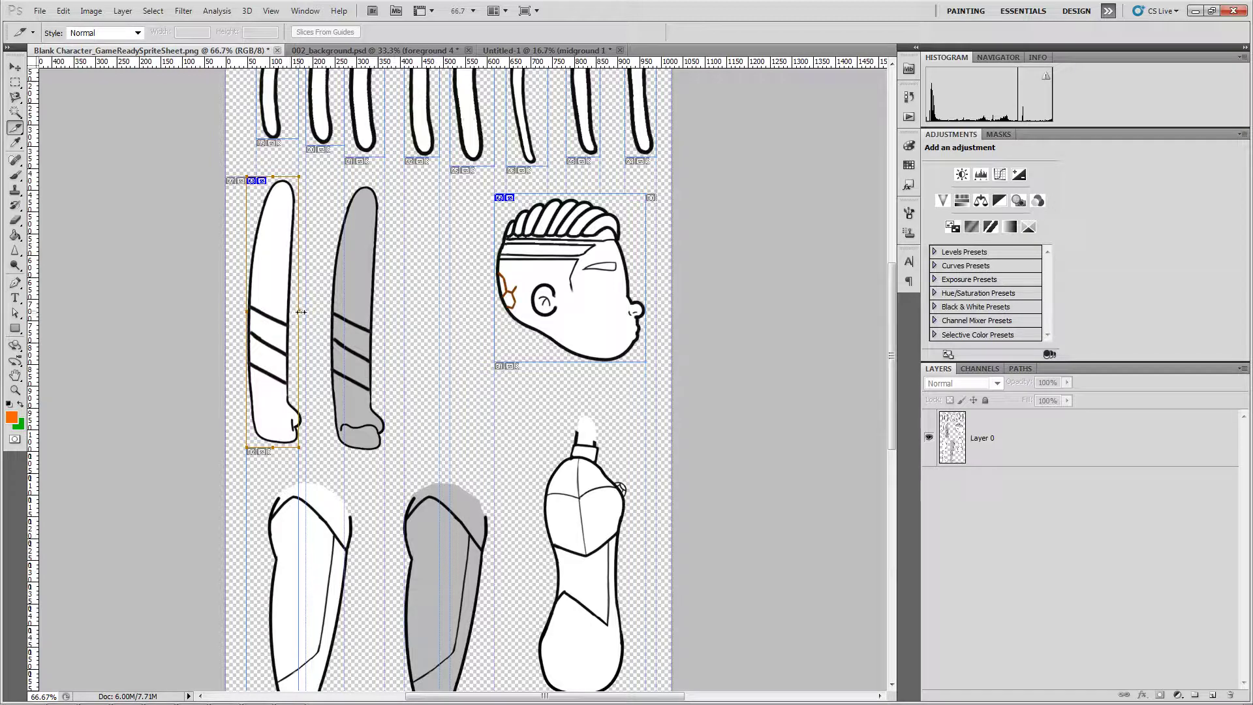
left_click_drag(249, 314, 244, 314)
left_click_drag(327, 183, 359, 455)
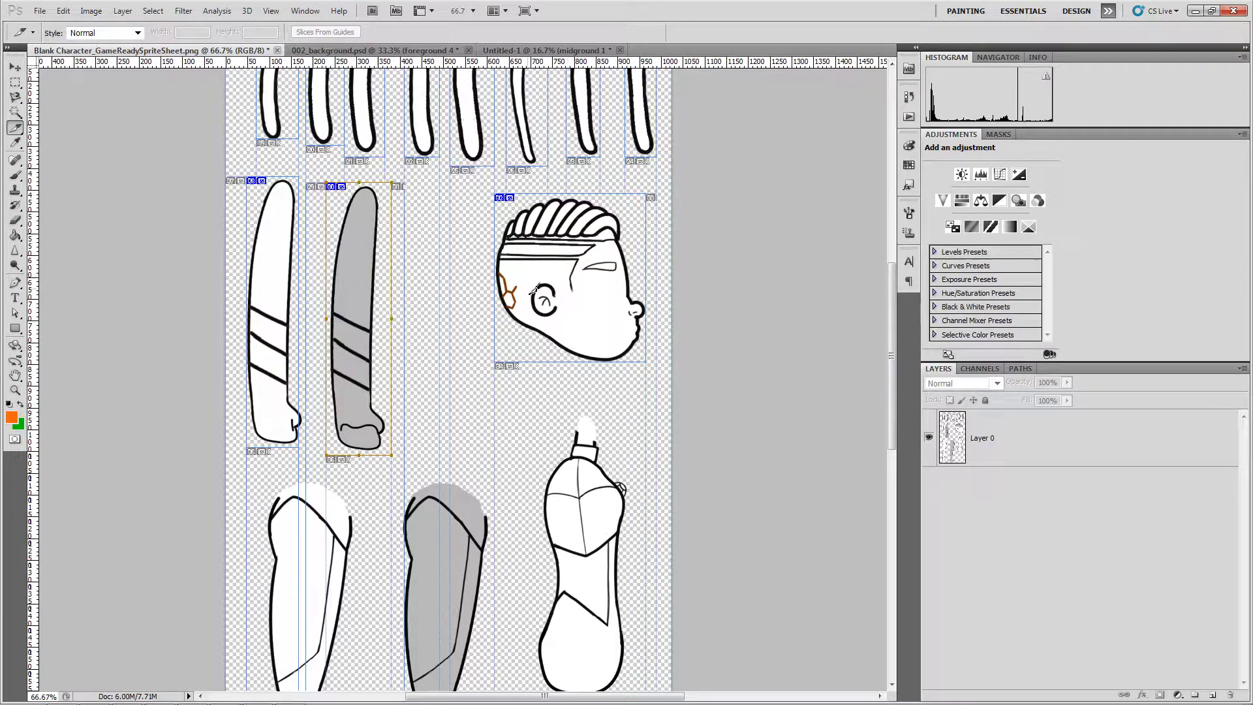
- Draw a slice enclosing the whole torso, including the neck
key("space")
left_click_drag(462, 395, 475, 174)
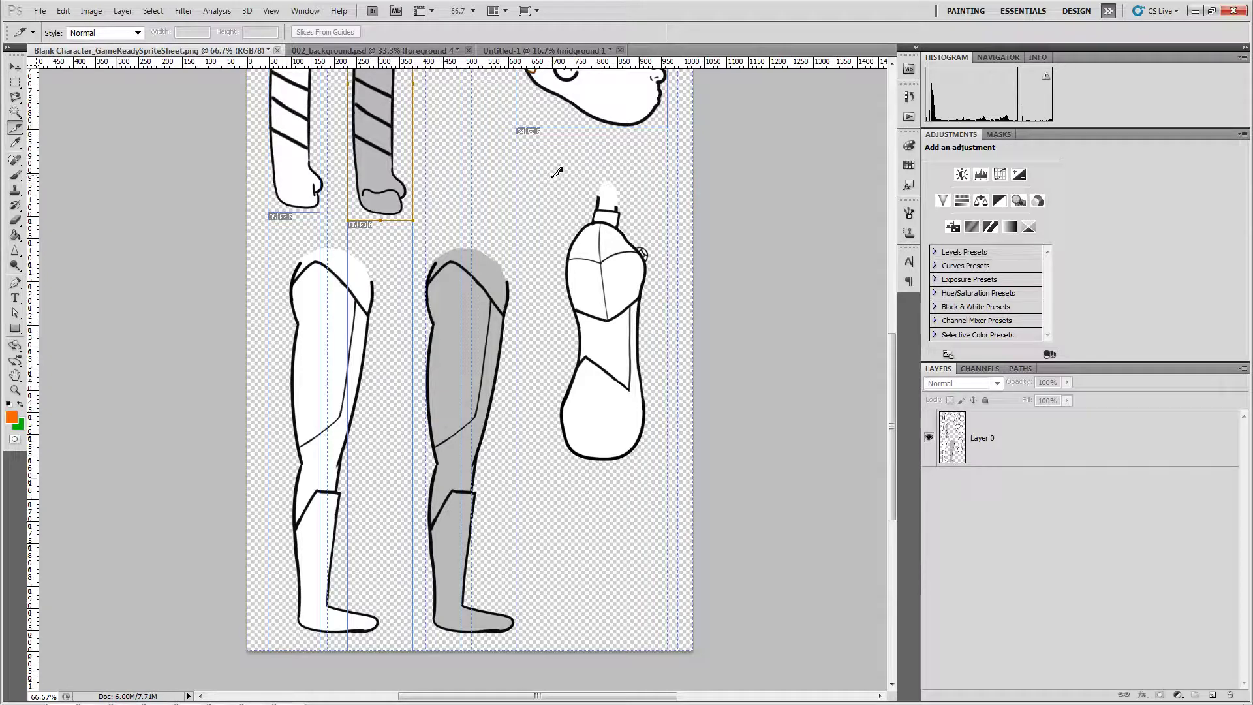
left_click_drag(558, 175, 653, 464)
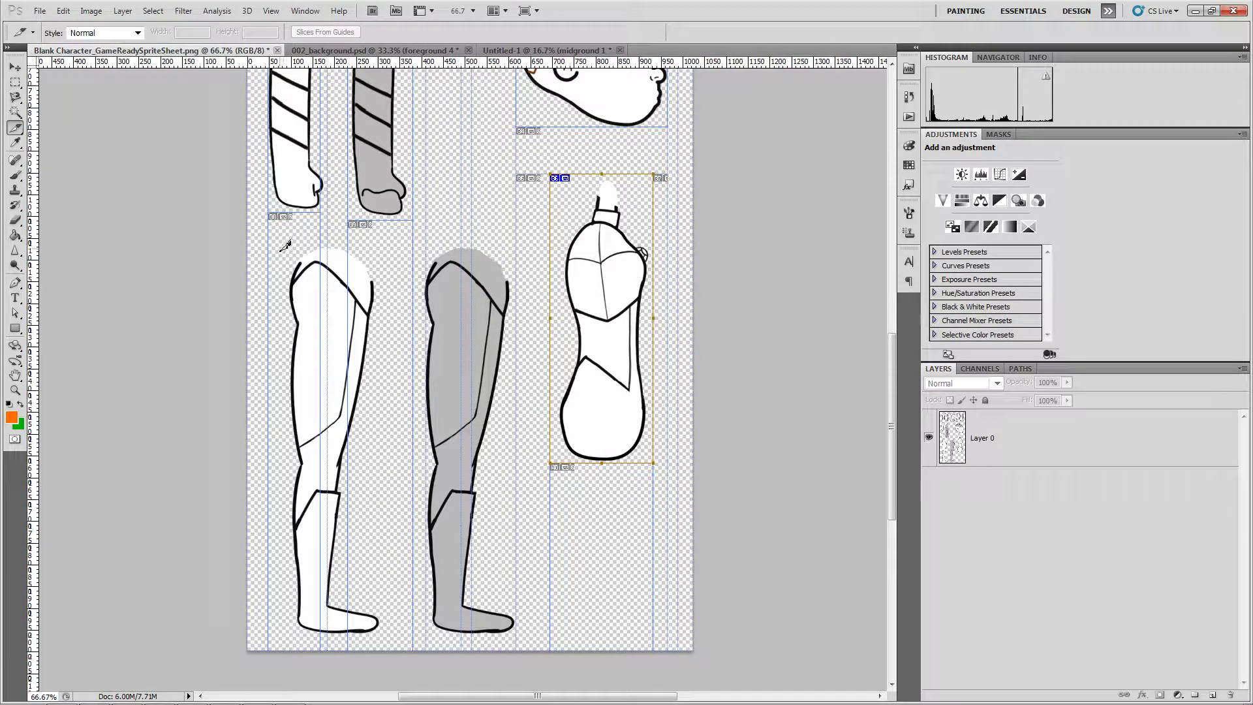
- Slice the white leg and the grey leg separately, moving each slice's left edge closer to the leg
left_click_drag(278, 246, 383, 633)
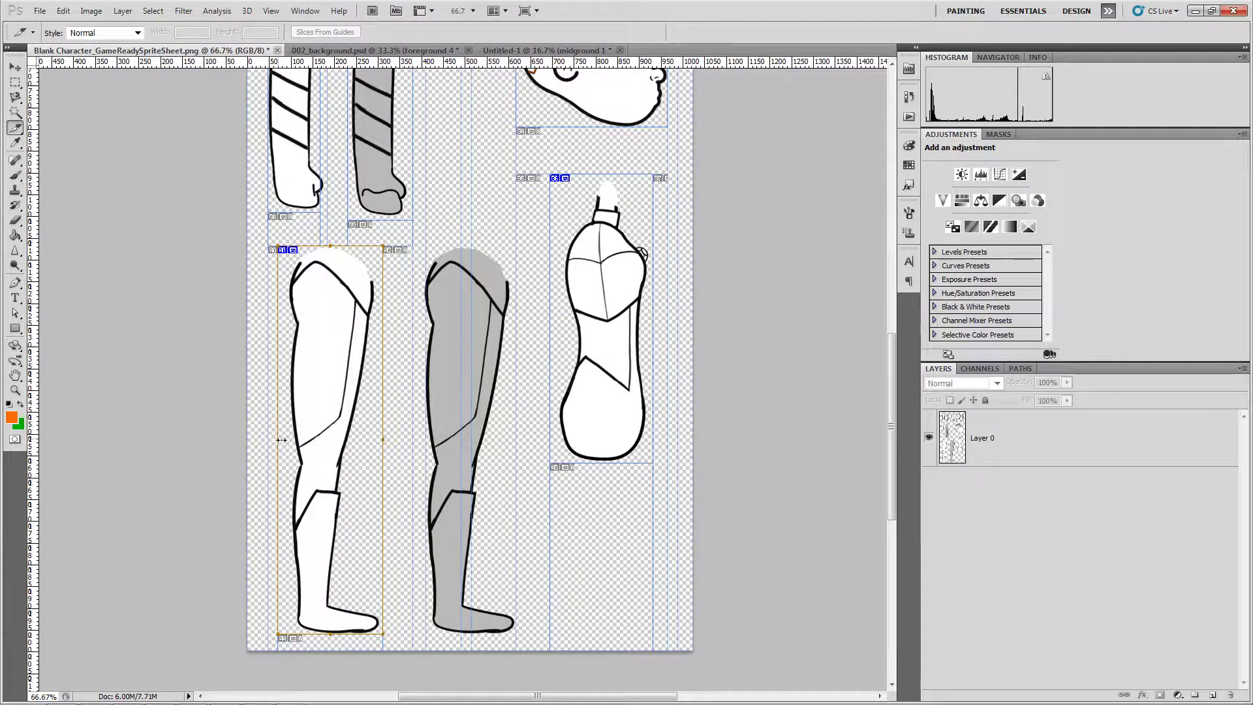
left_click_drag(289, 442, 298, 443)
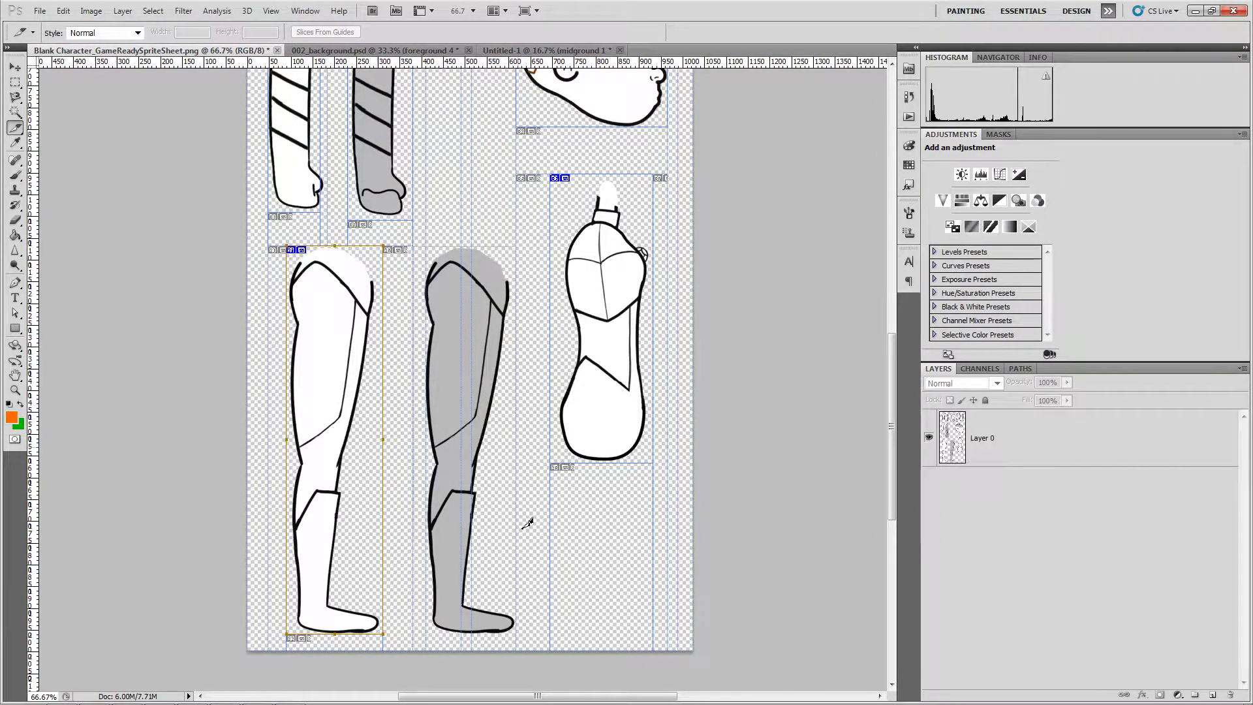
left_click_drag(517, 637, 516, 634)
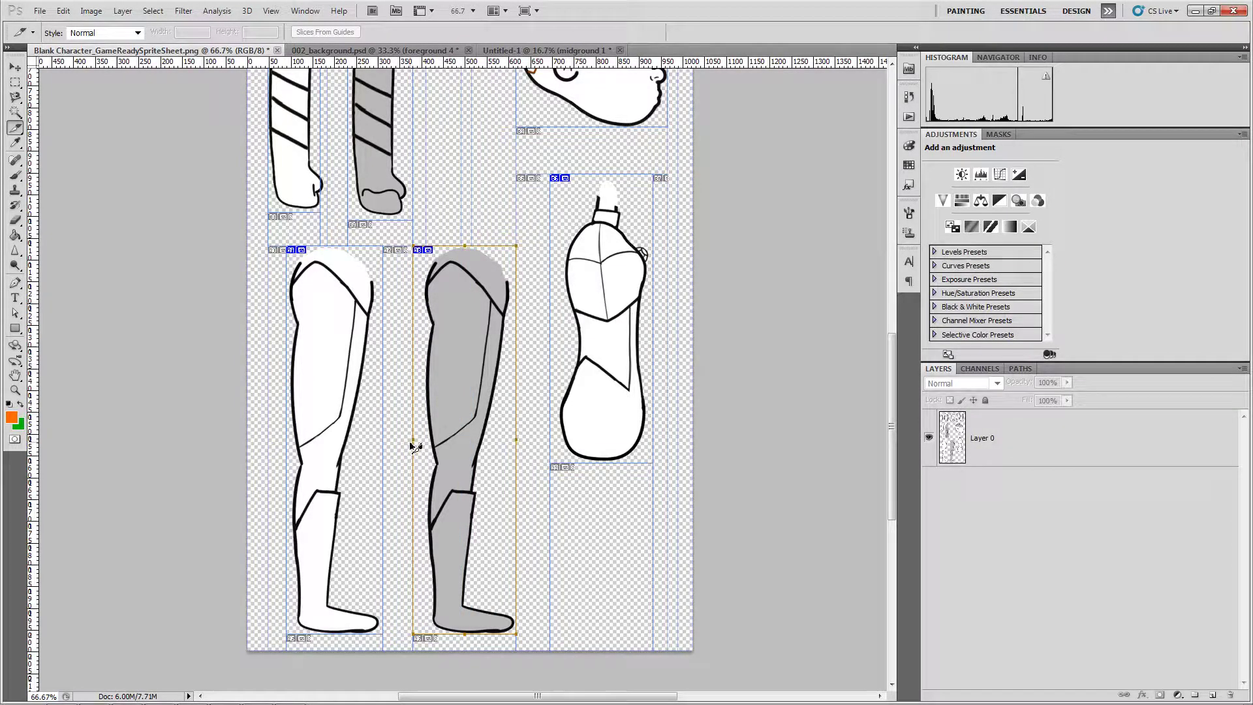
left_click_drag(417, 444, 420, 445)
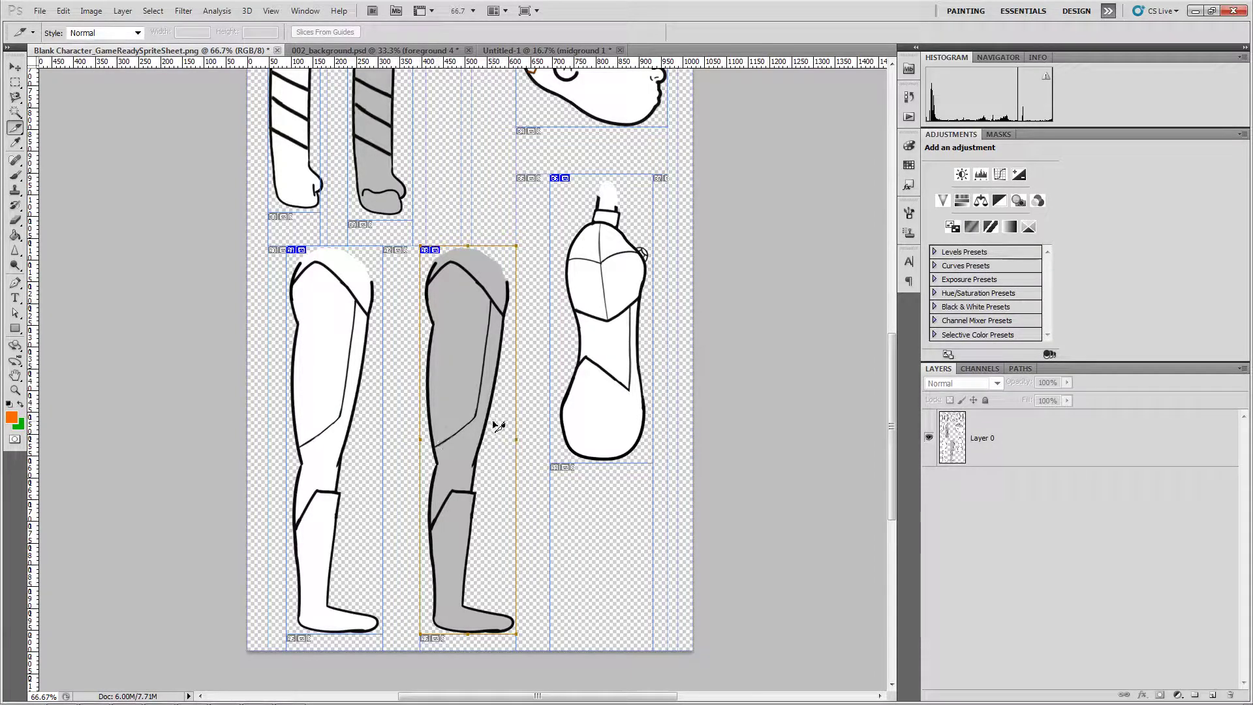
- Name the slice around the first hair strand hair01, replacing its default name
key("ctrl+Right")
left_click_drag(529, 233, 543, 461)
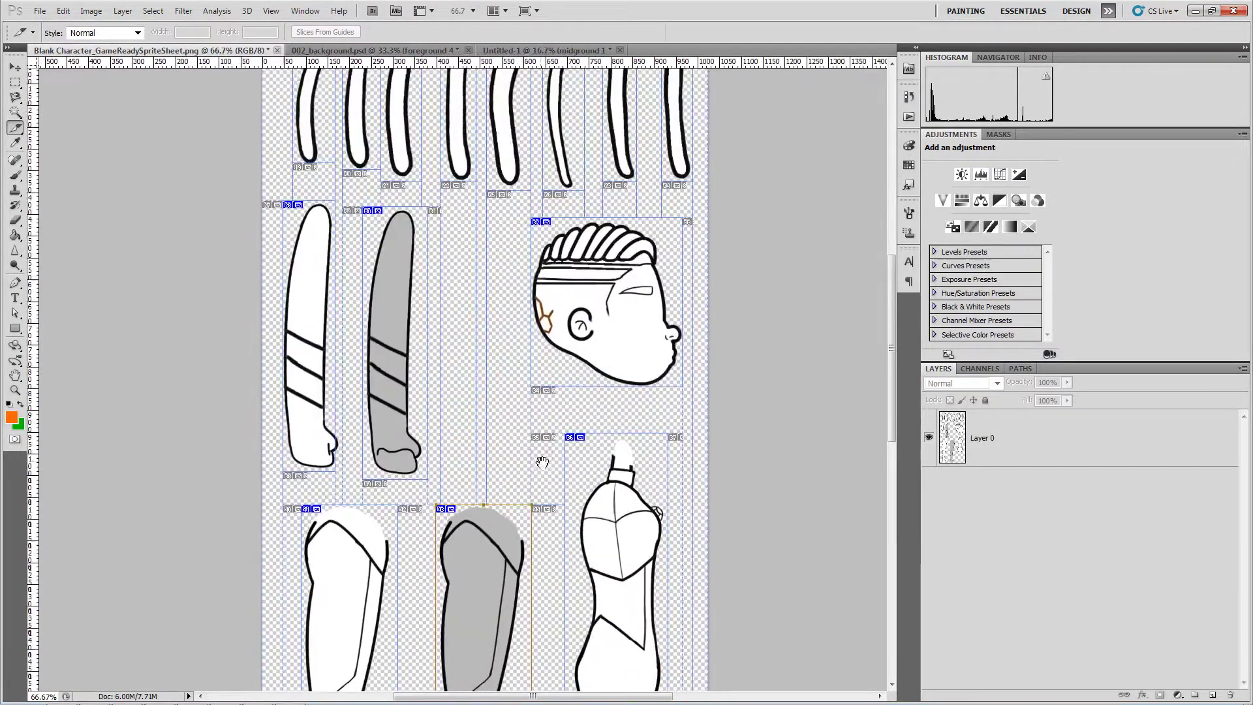
left_click_drag(521, 294, 521, 422)
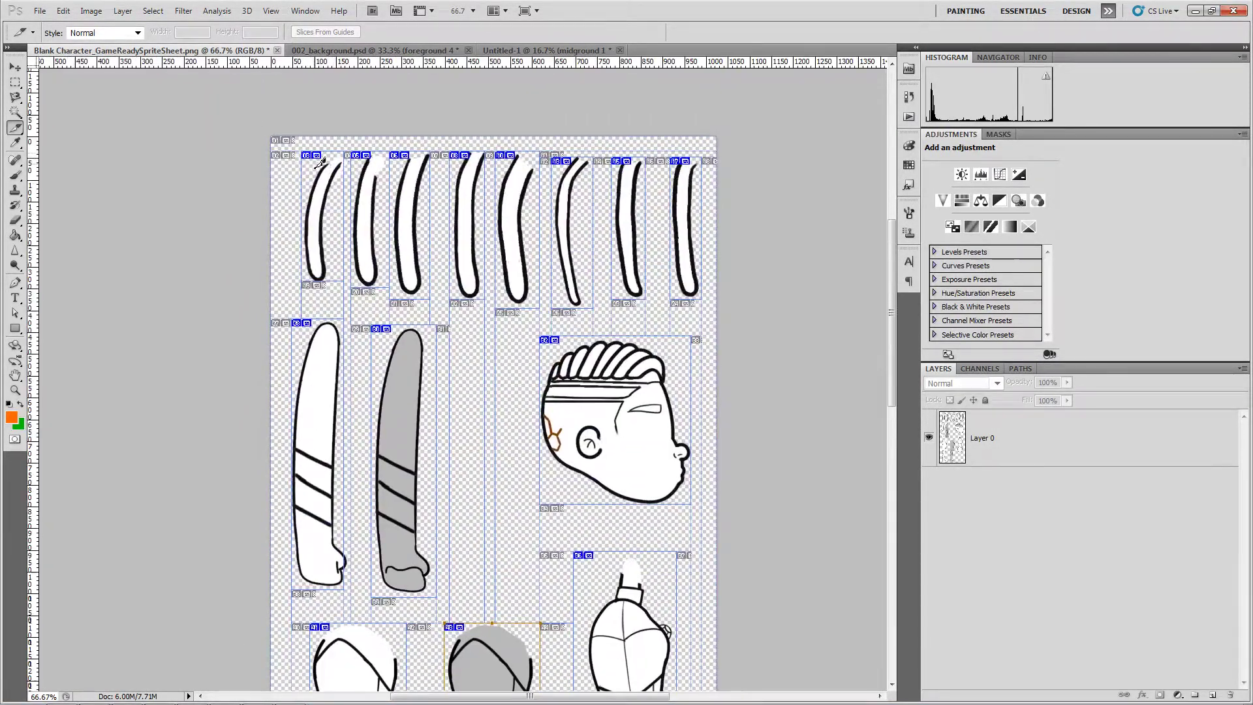
left_click_drag(16, 127, 53, 155)
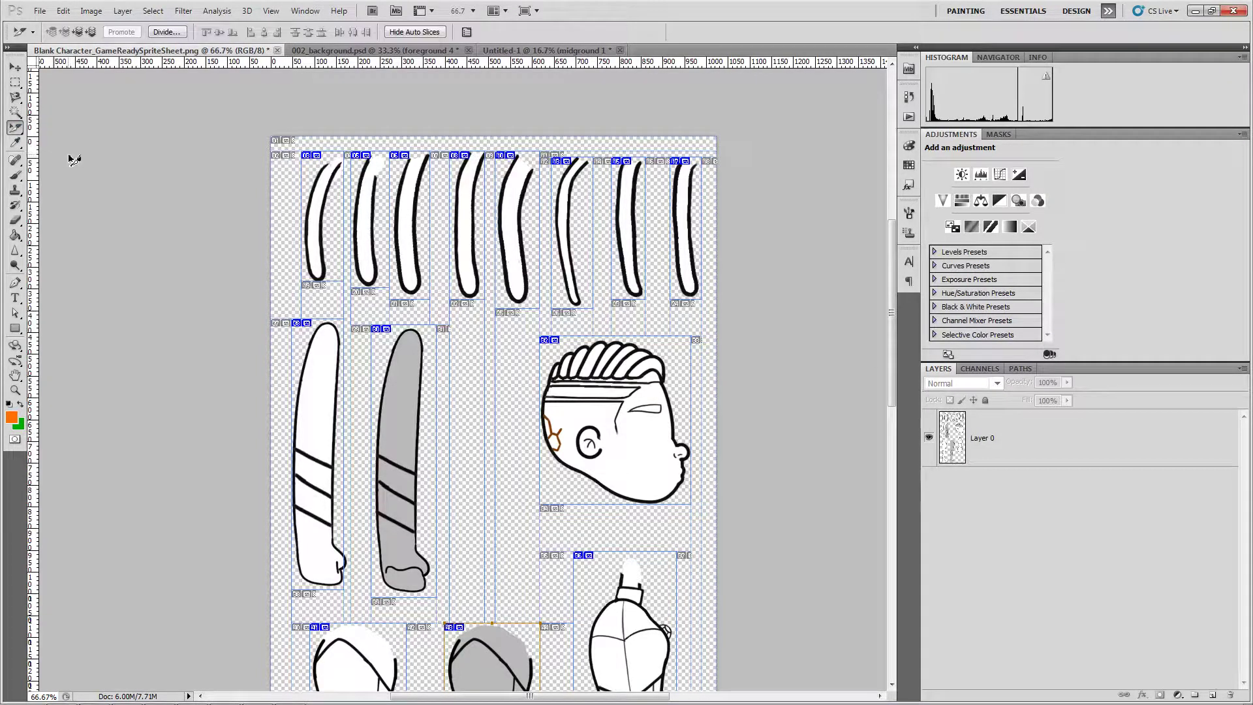
left_click(328, 204)
right_click(321, 203)
left_click(381, 227)
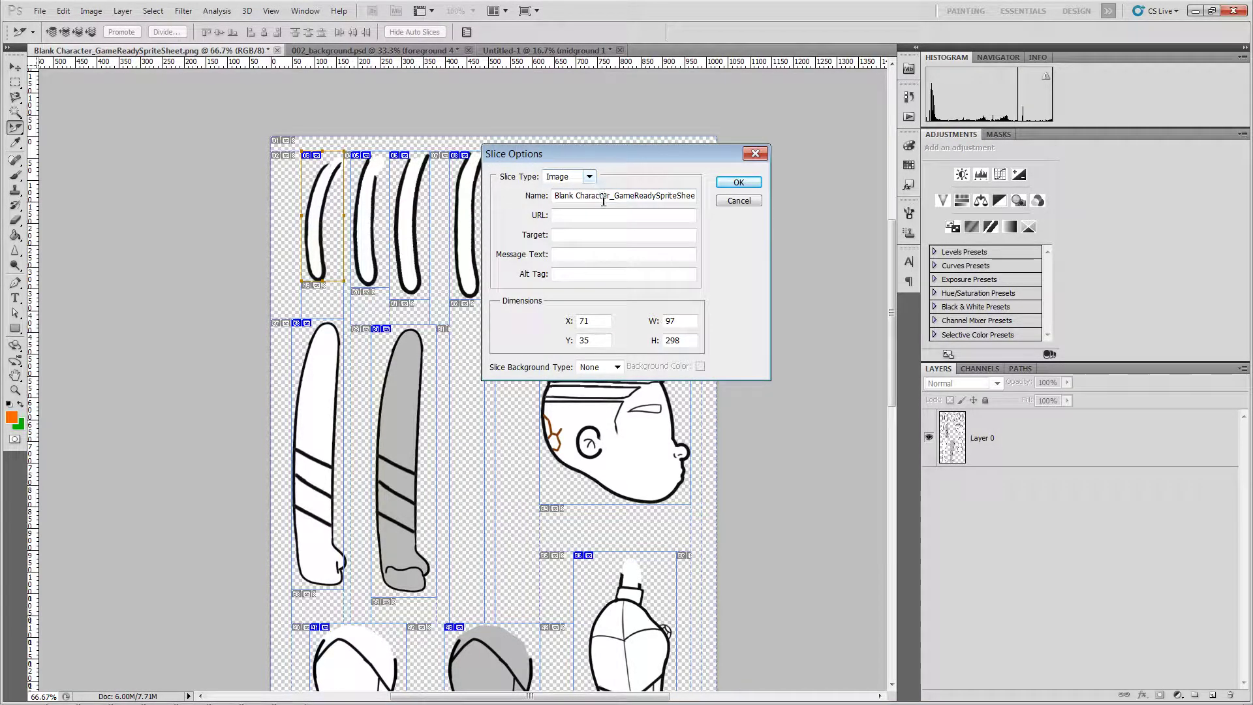
left_click(601, 195)
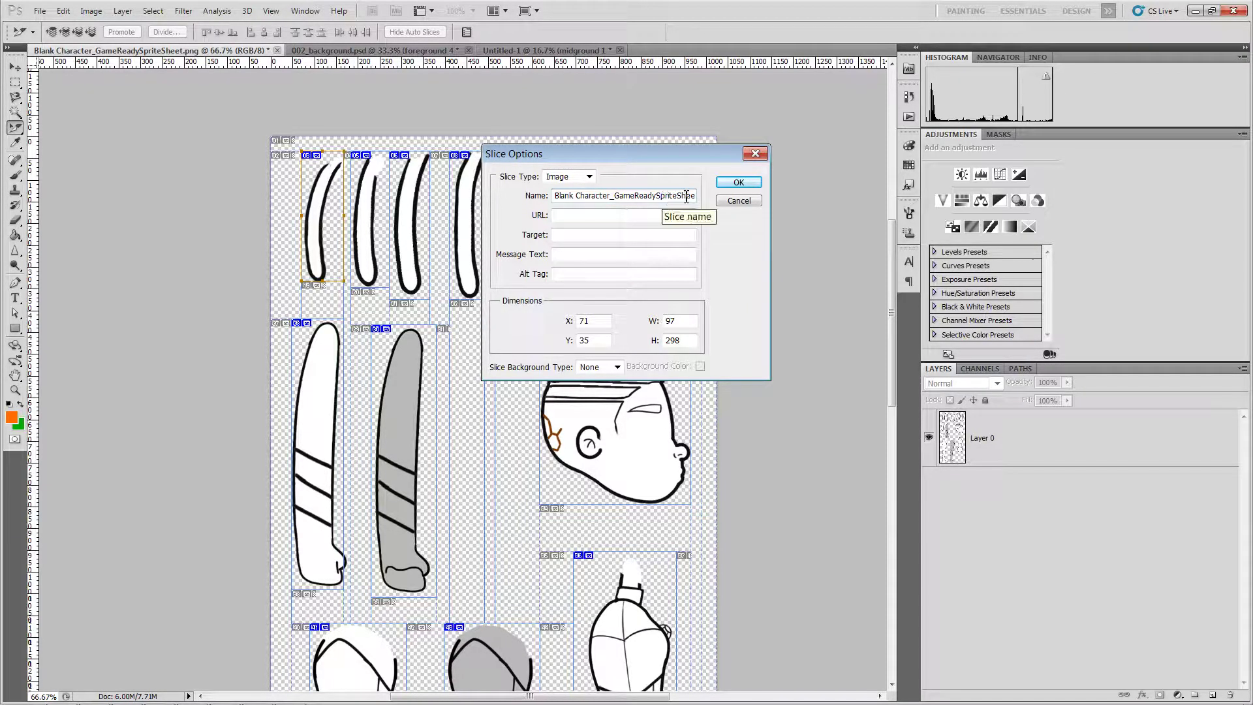
left_click_drag(687, 195, 513, 194)
key("BackSpace")
key("Delete")
key("Delete")
key("Delete")
key("Delete")
key("Delete")
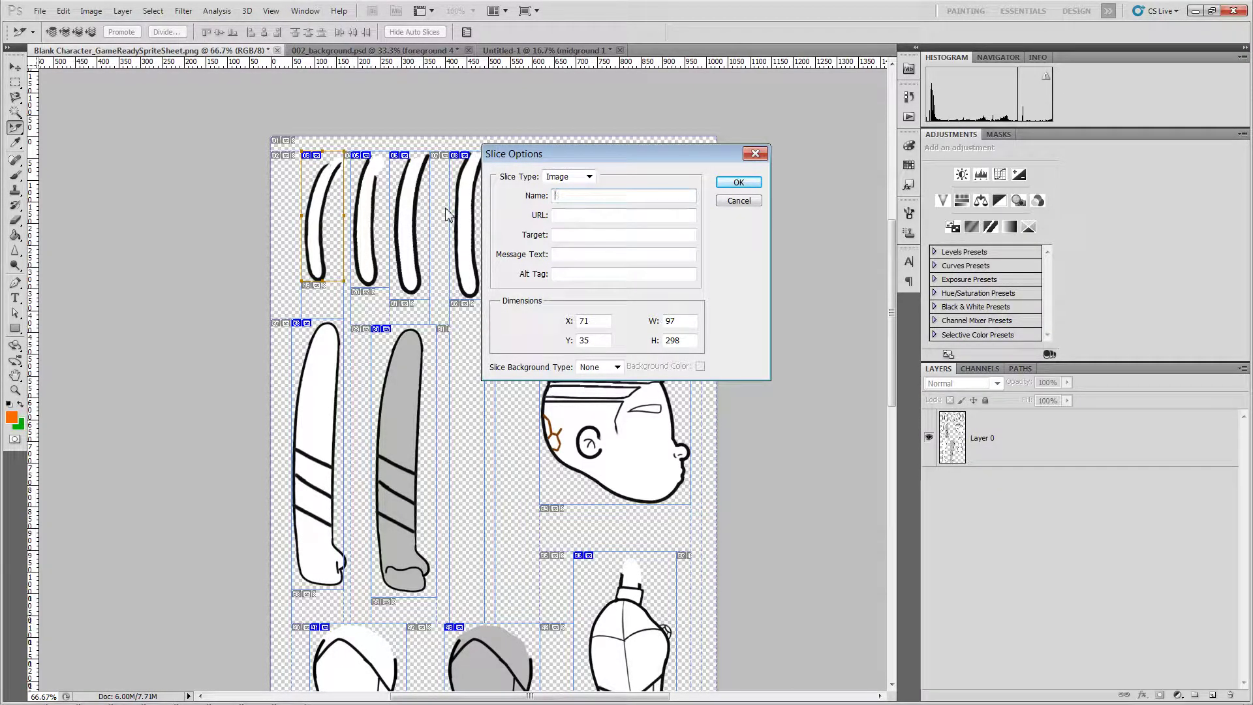
type("hair0`")
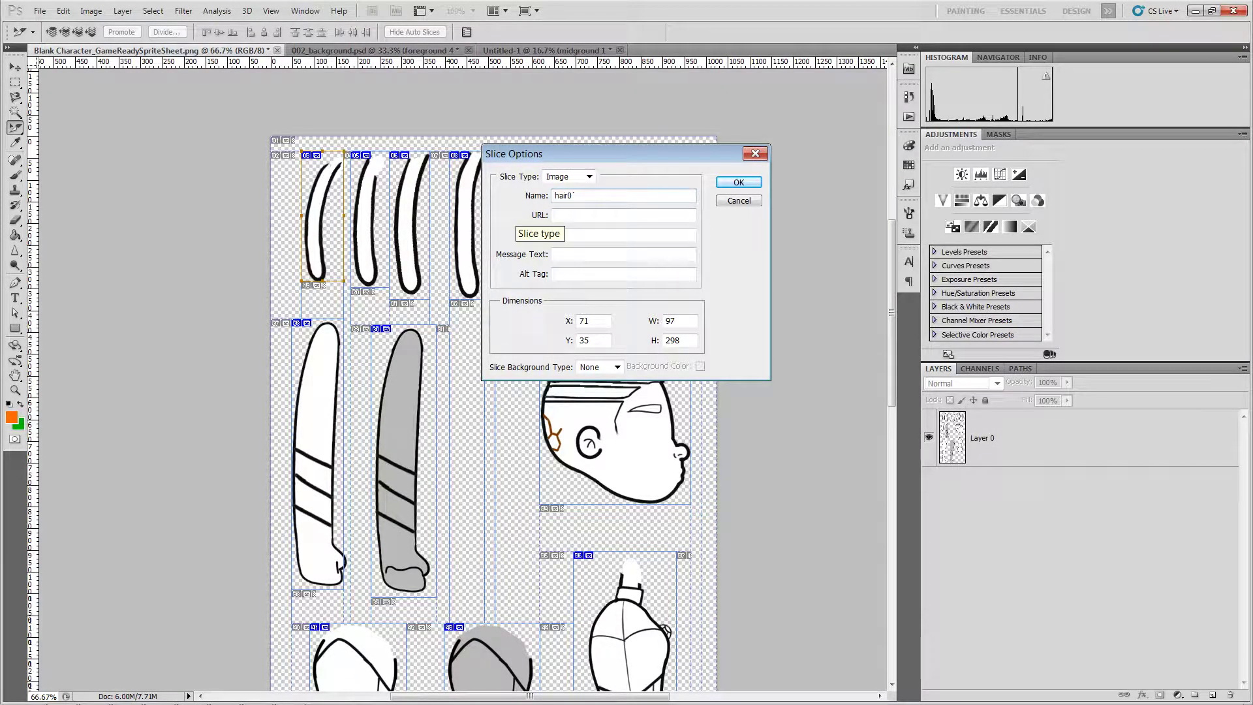
key("BackSpace")
type("1")
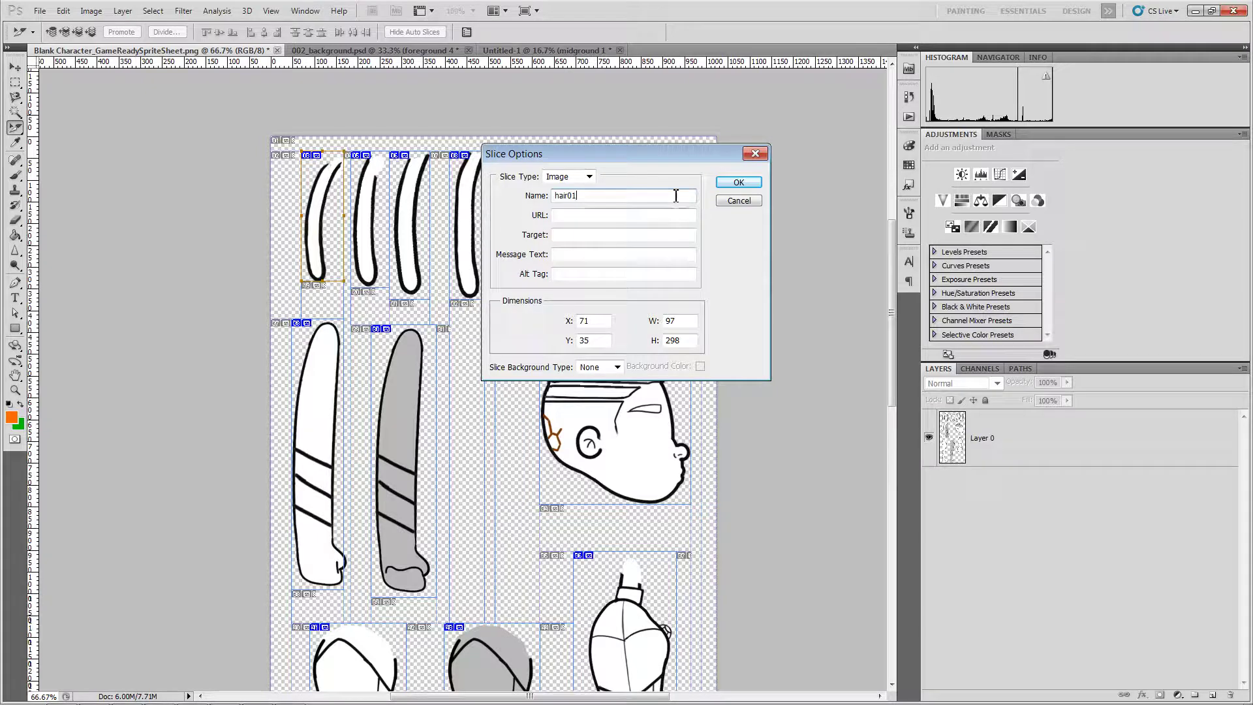
left_click(738, 185)
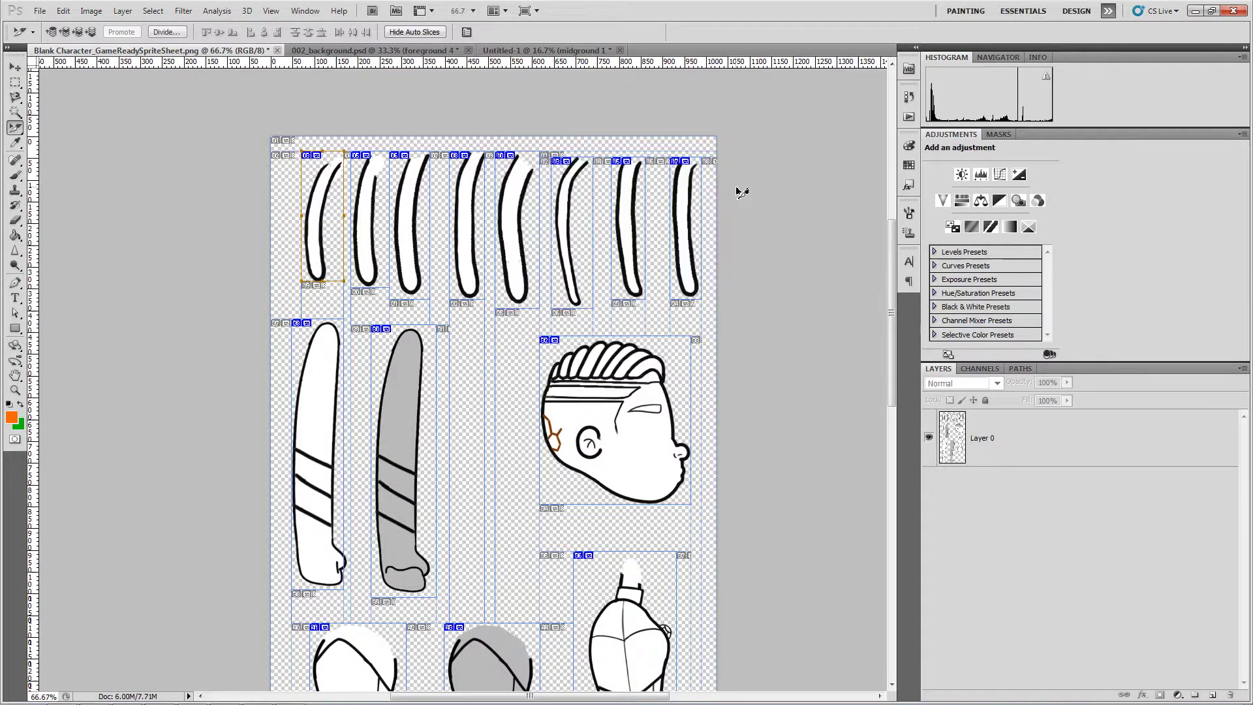
- Replace the default name of the second hair strand's slice with hair01
right_click(374, 184)
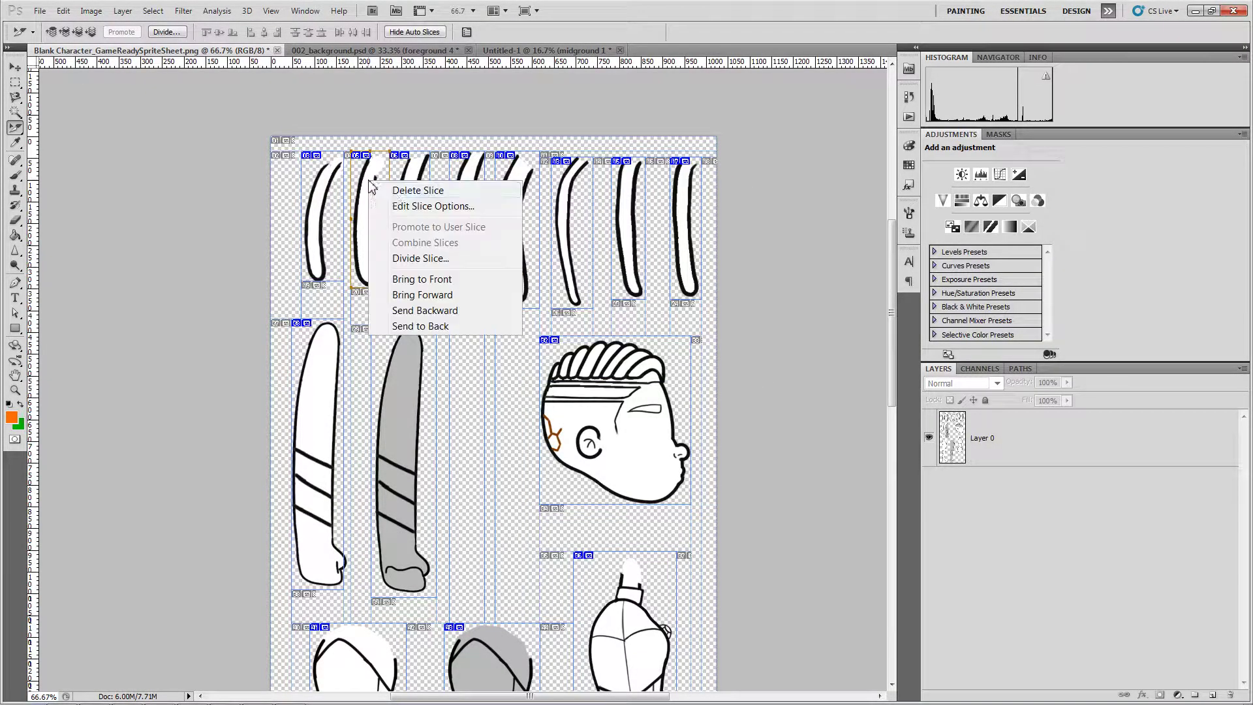
left_click(421, 208)
left_click_drag(555, 197, 728, 207)
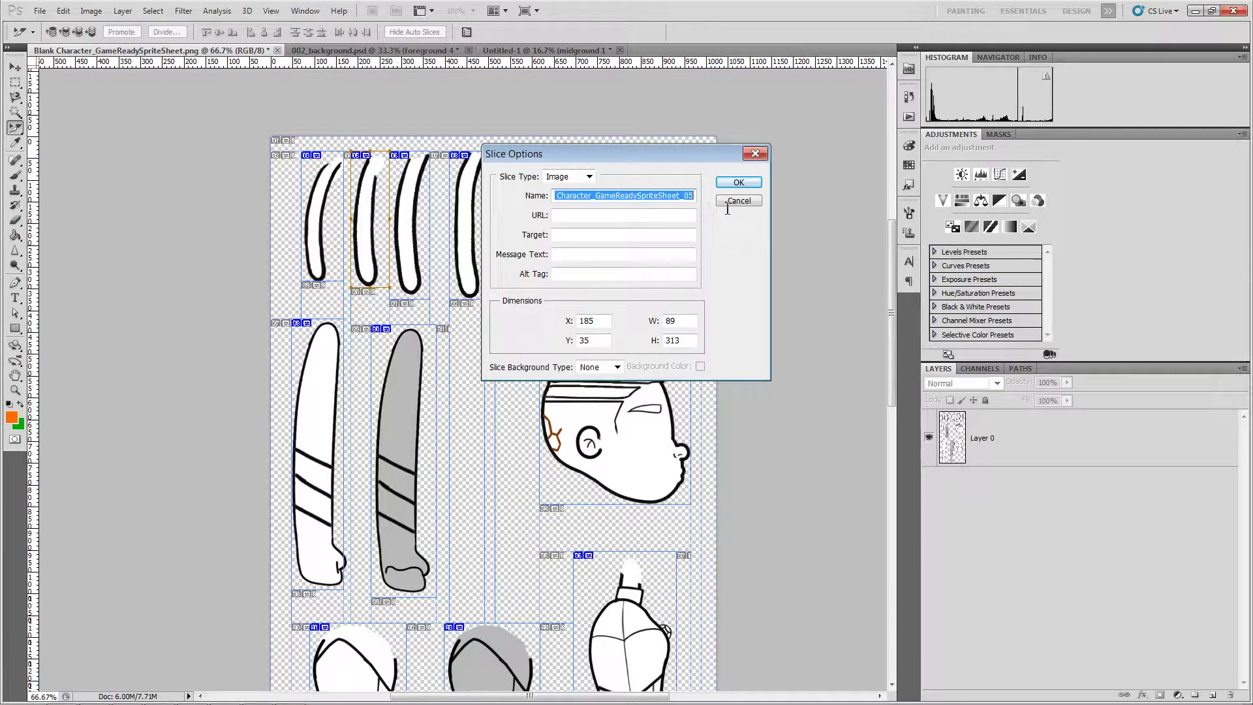
type("ha")
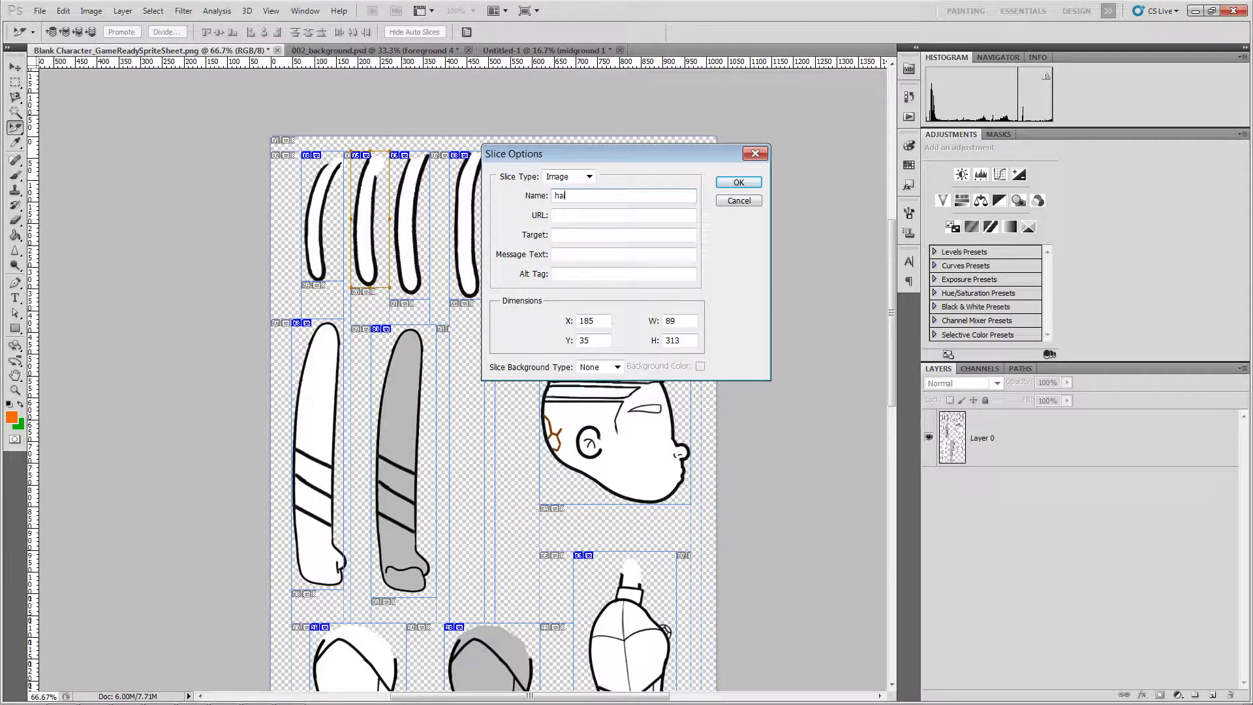
type("ir01")
key("Return")
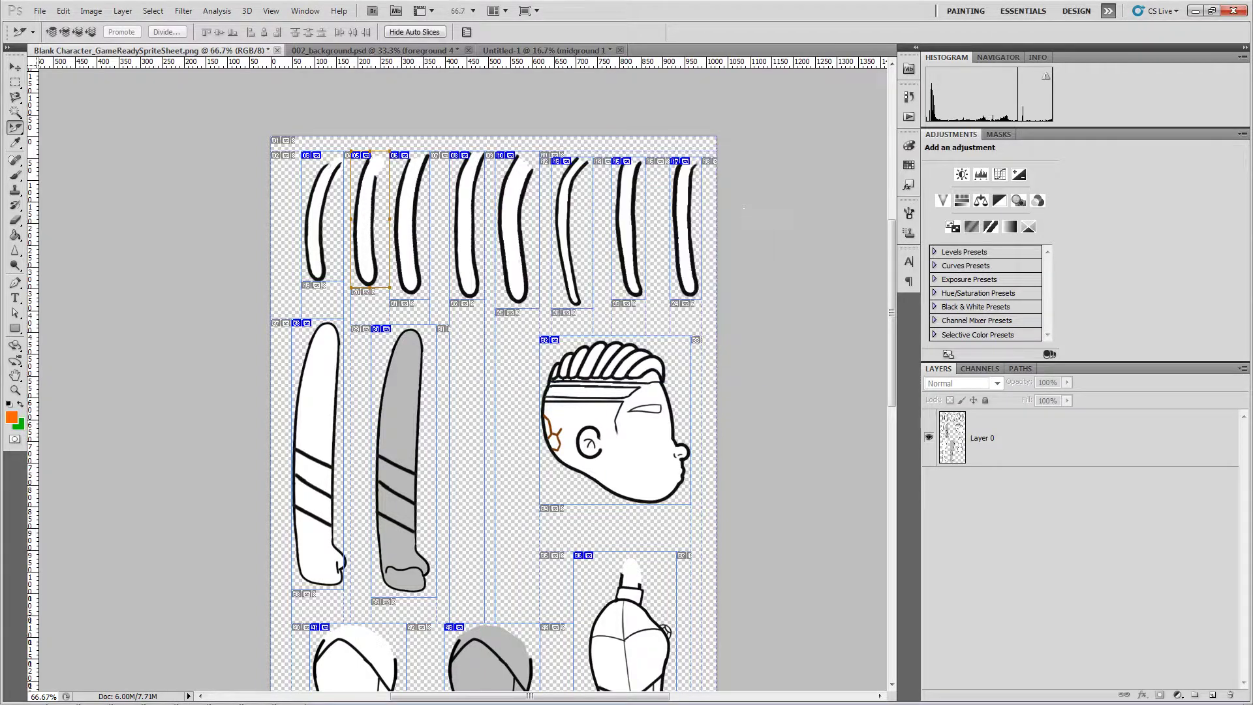
- Check the name assigned in the first hair strand's slice options
right_click(336, 220)
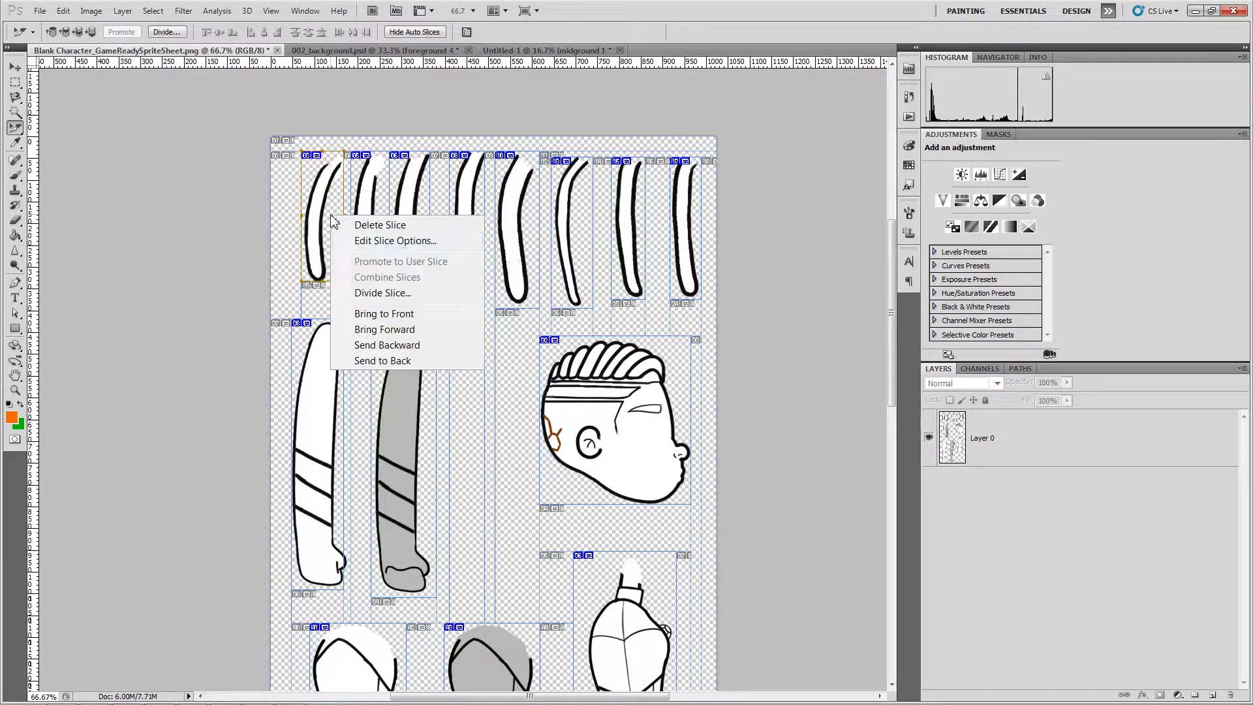
left_click(387, 241)
left_click(722, 186)
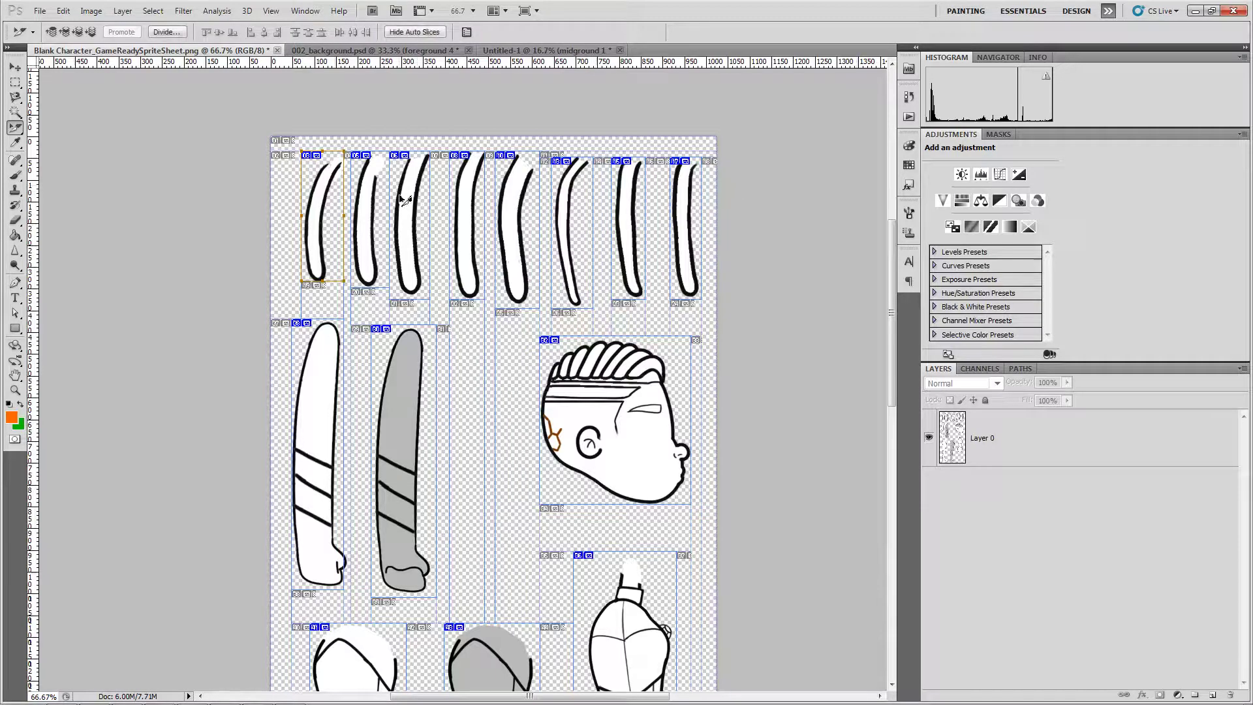
- Rename the slice around the third hair strand as hair03
left_click(375, 199)
right_click(415, 205)
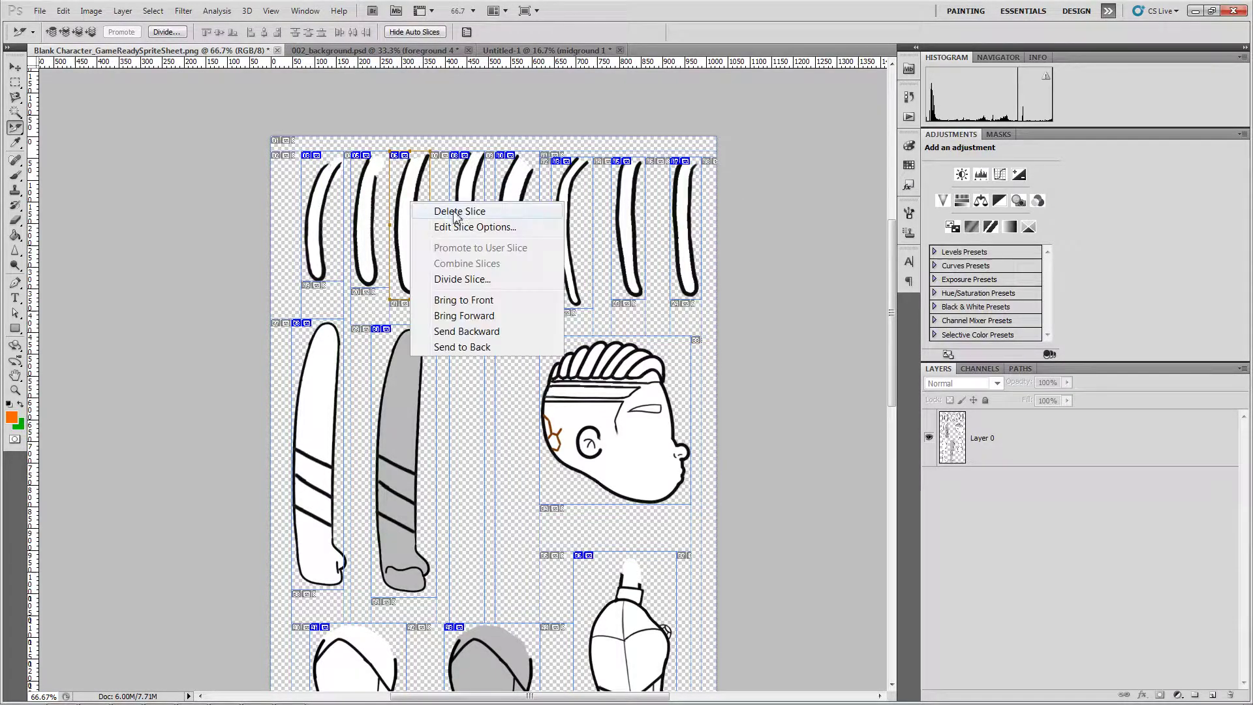
left_click(464, 232)
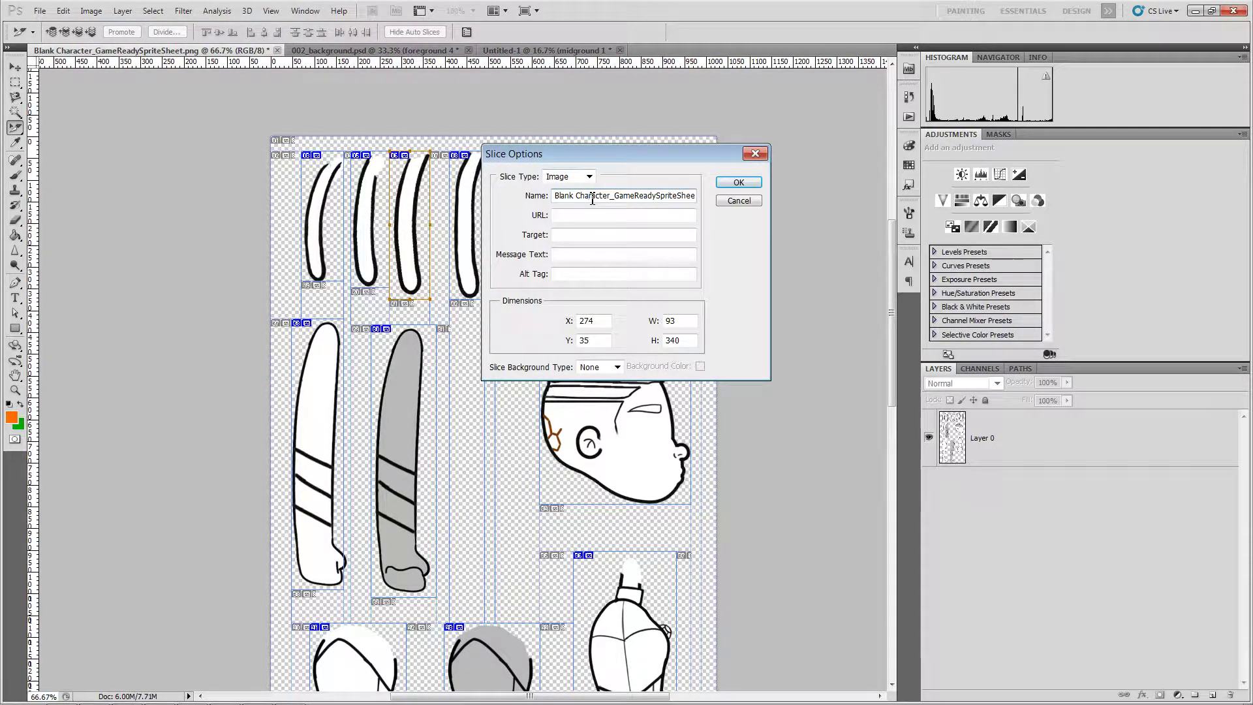
left_click_drag(554, 196, 834, 193)
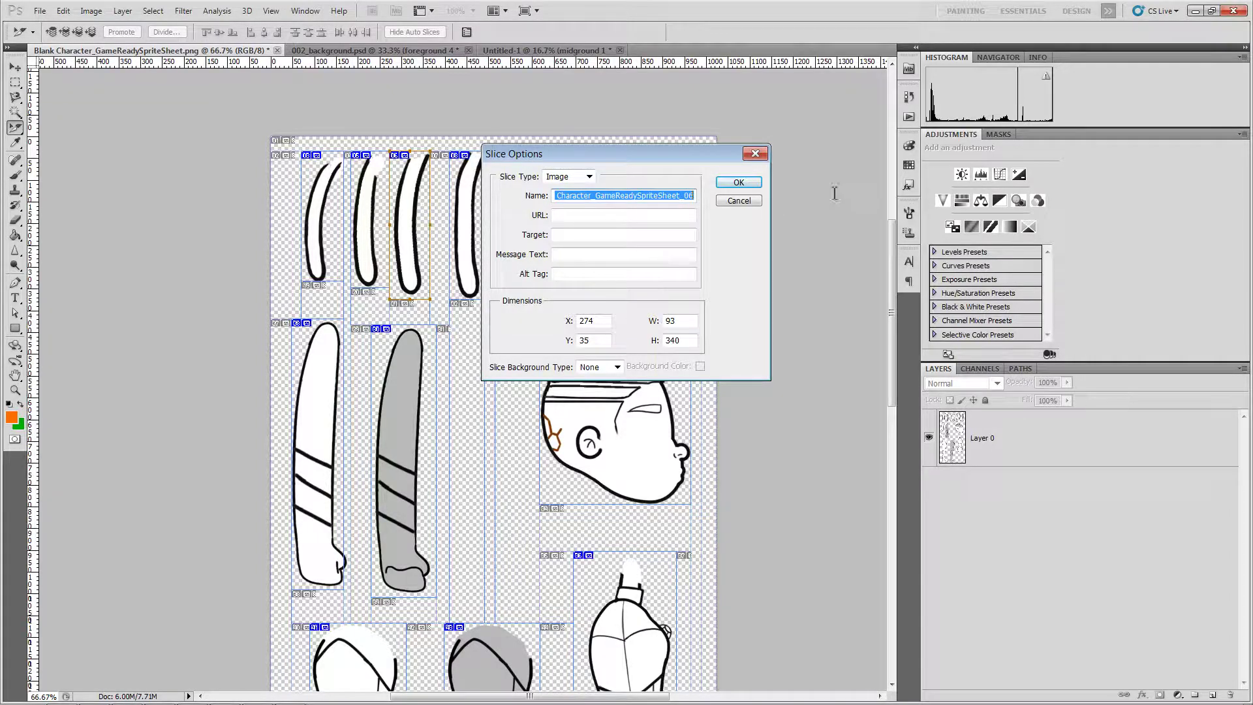
type("hair03")
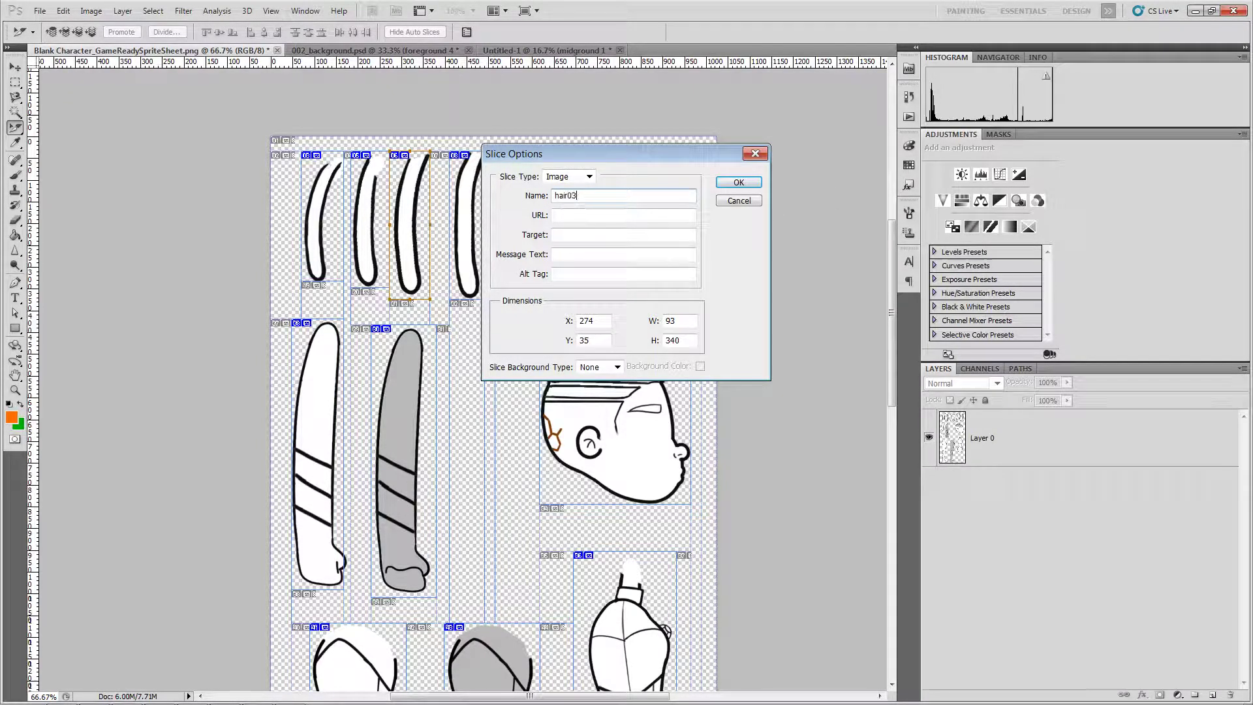
key("Return")
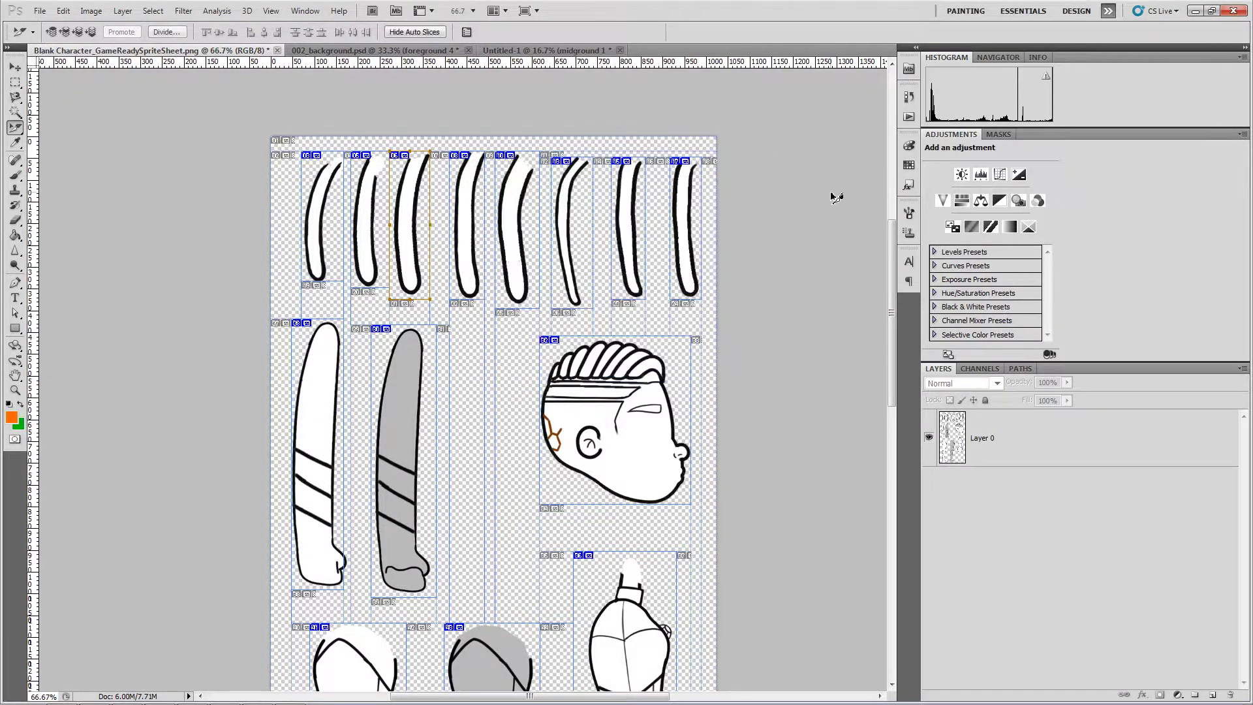
- Rename the slice around the fourth hair strand as hair04
right_click(476, 203)
left_click(517, 223)
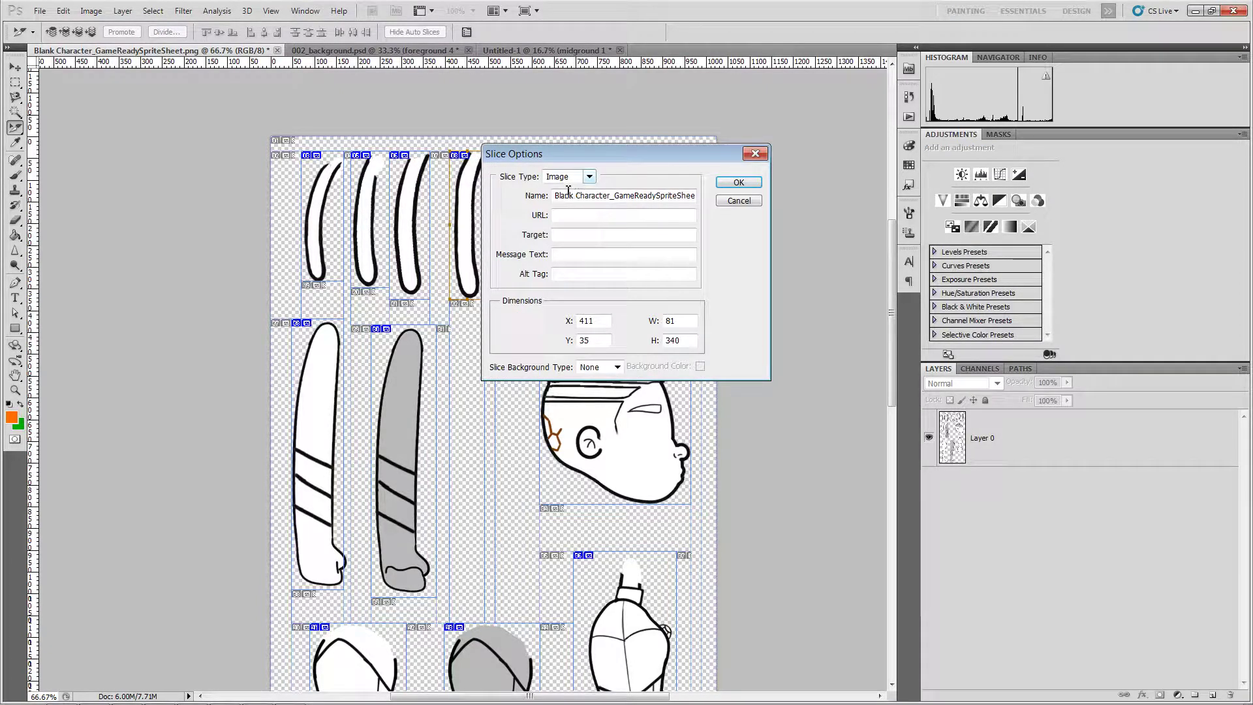
left_click_drag(556, 196, 769, 199)
type("hair04")
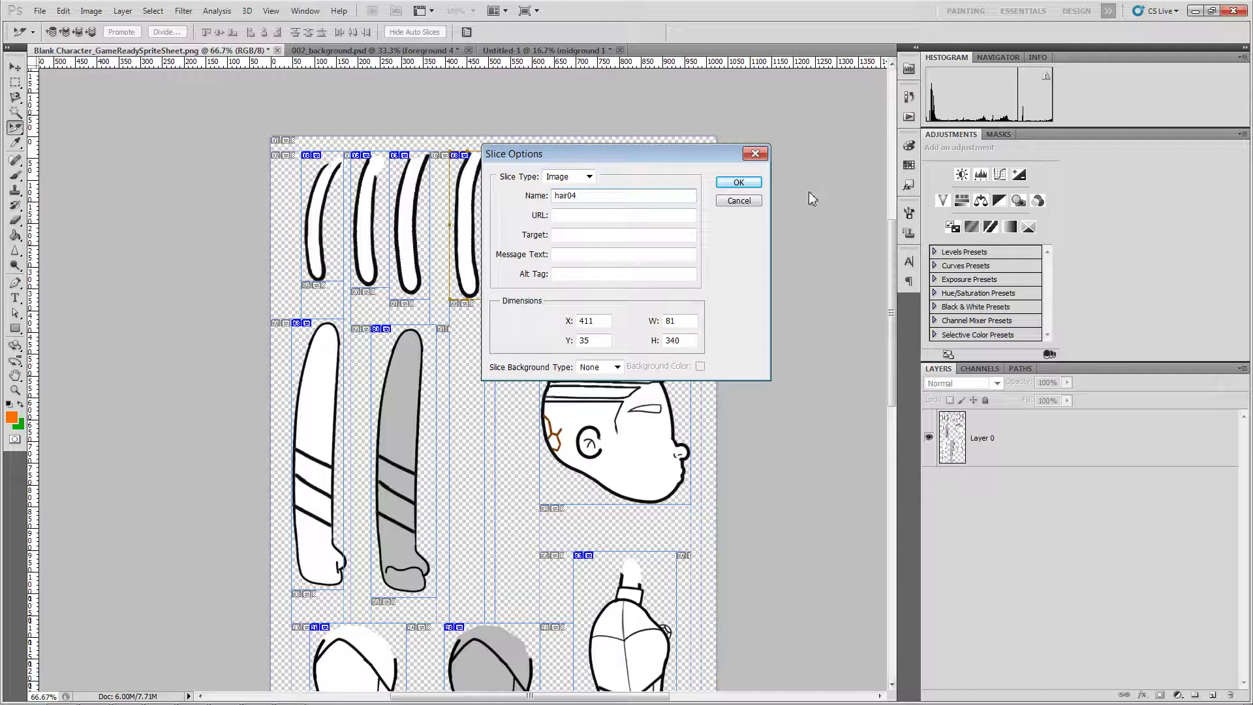
left_click(749, 183)
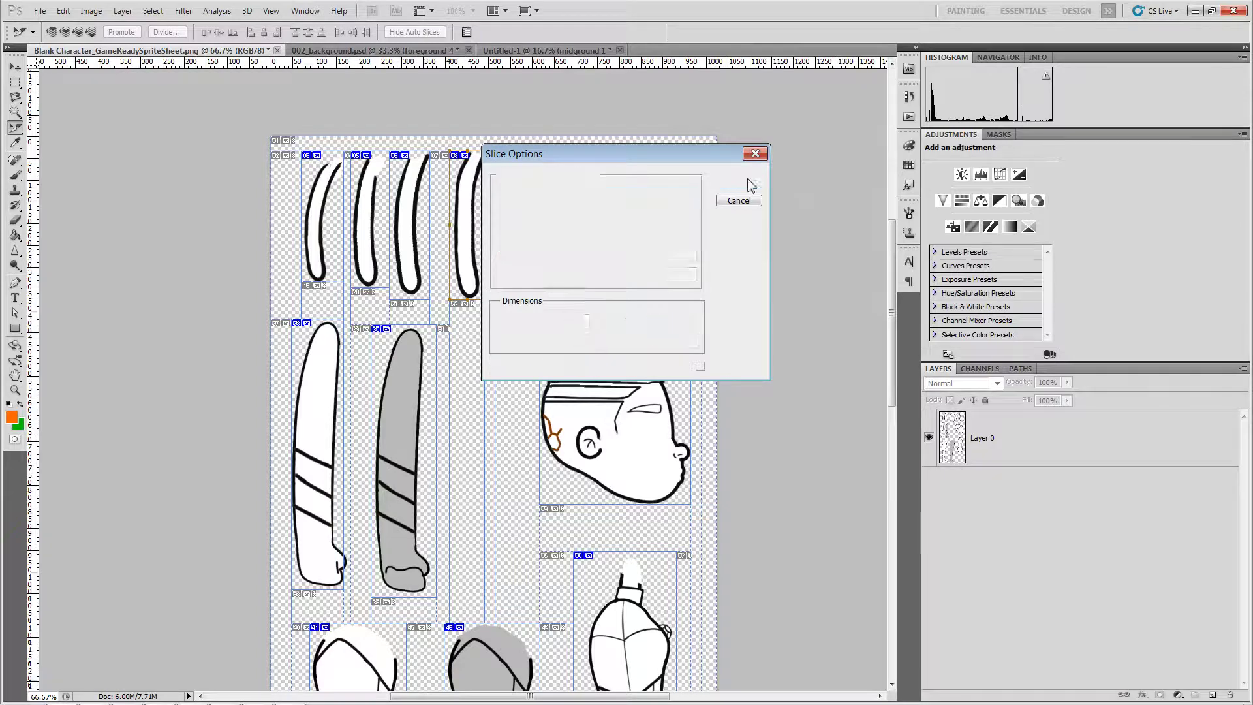
- Rename the slice around the fifth hair strand as hair05
right_click(512, 206)
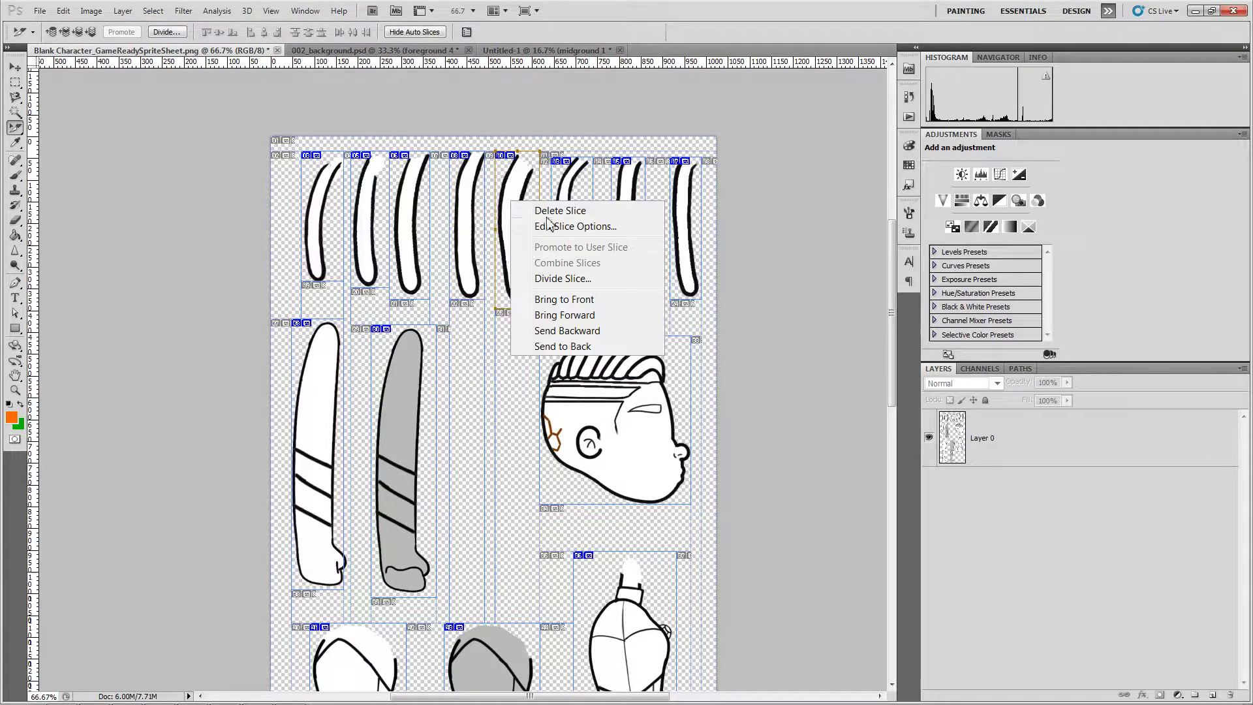
left_click(550, 224)
left_click_drag(557, 197, 744, 199)
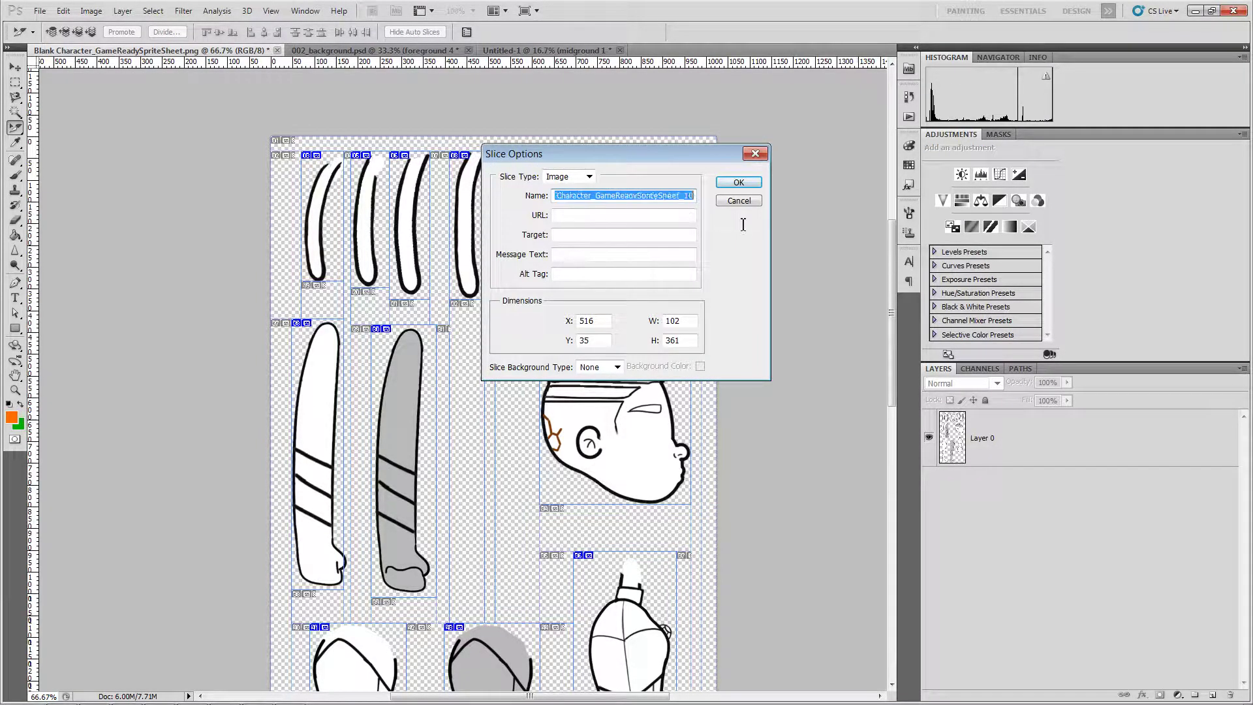
type("hair05")
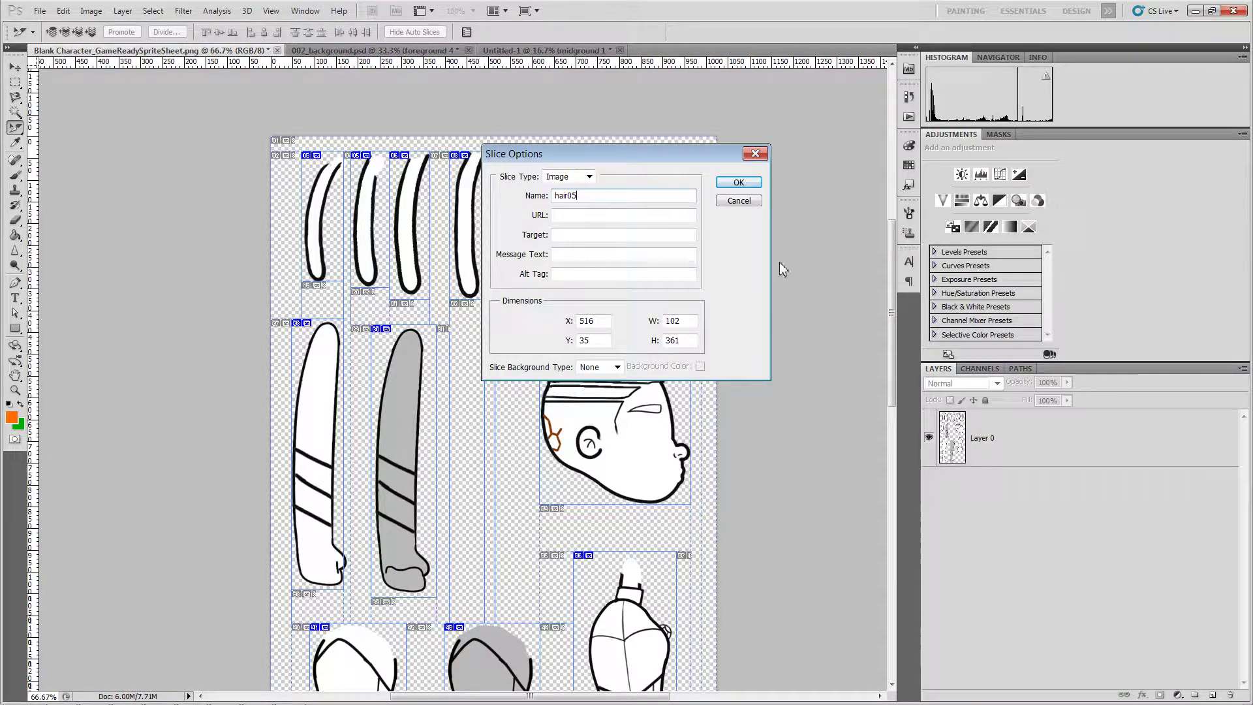
left_click(751, 182)
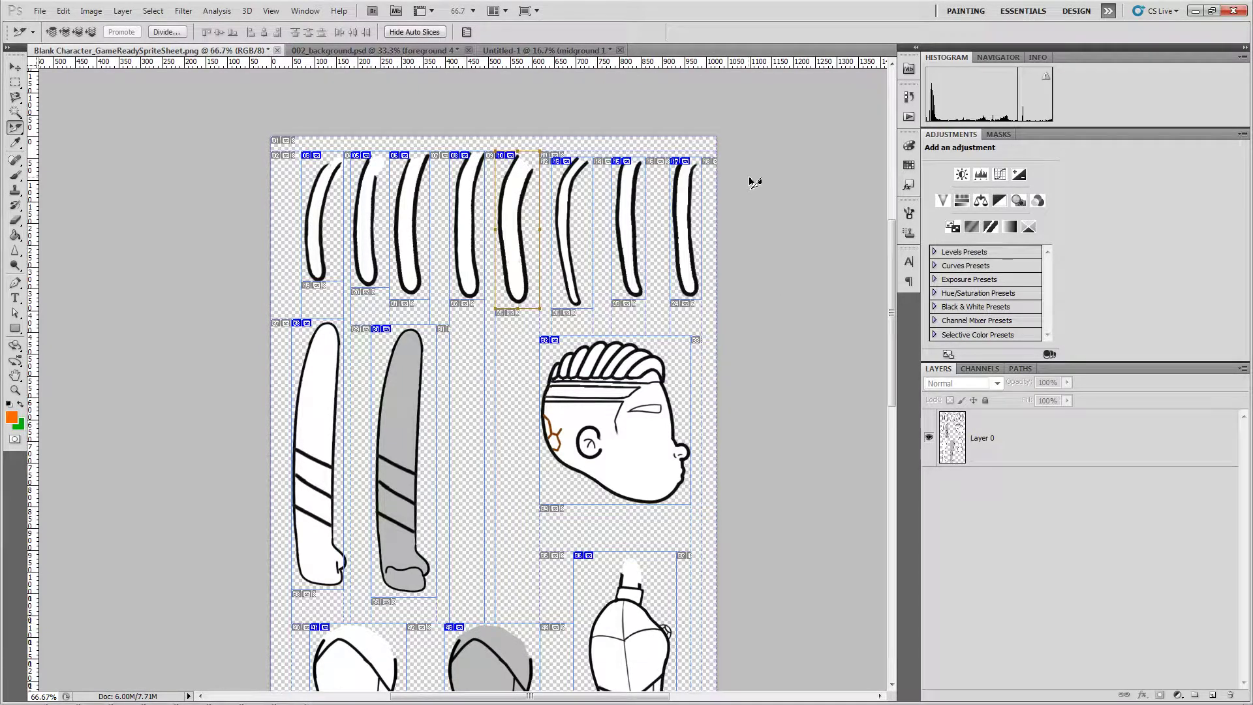
- Rename the slice around the sixth hair strand as hair06
right_click(576, 211)
left_click(612, 227)
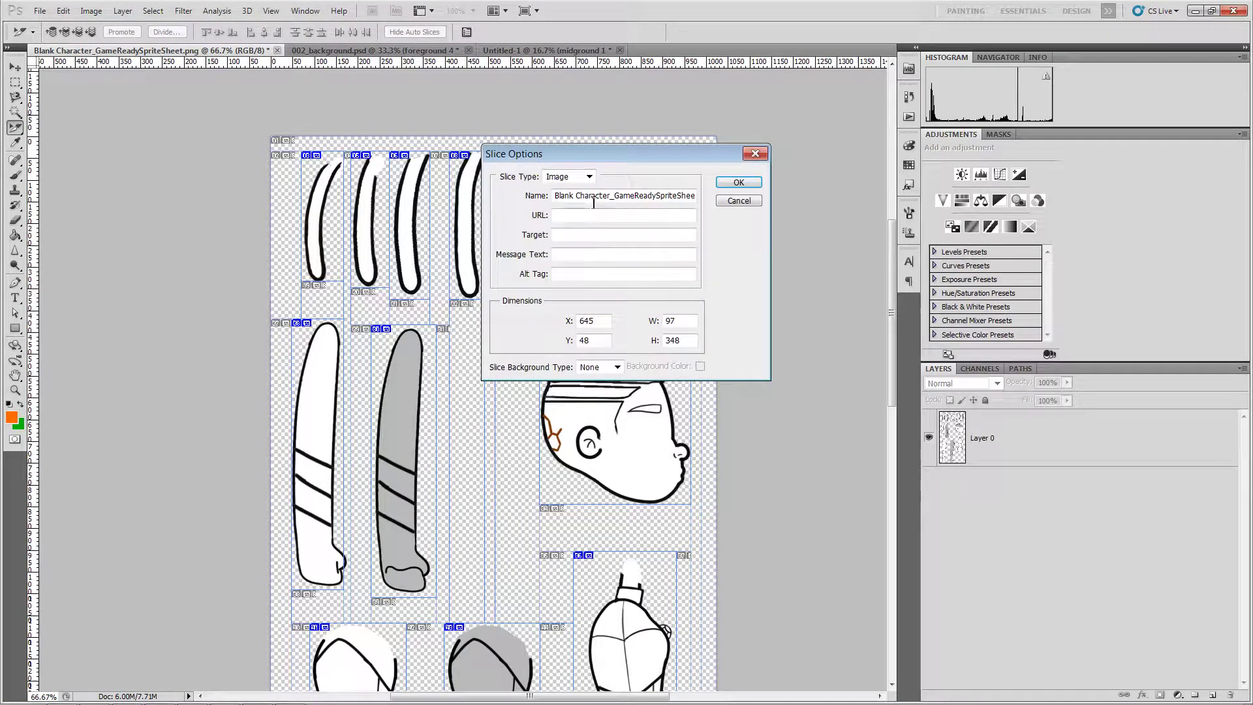
left_click_drag(559, 202, 770, 205)
type("hair06")
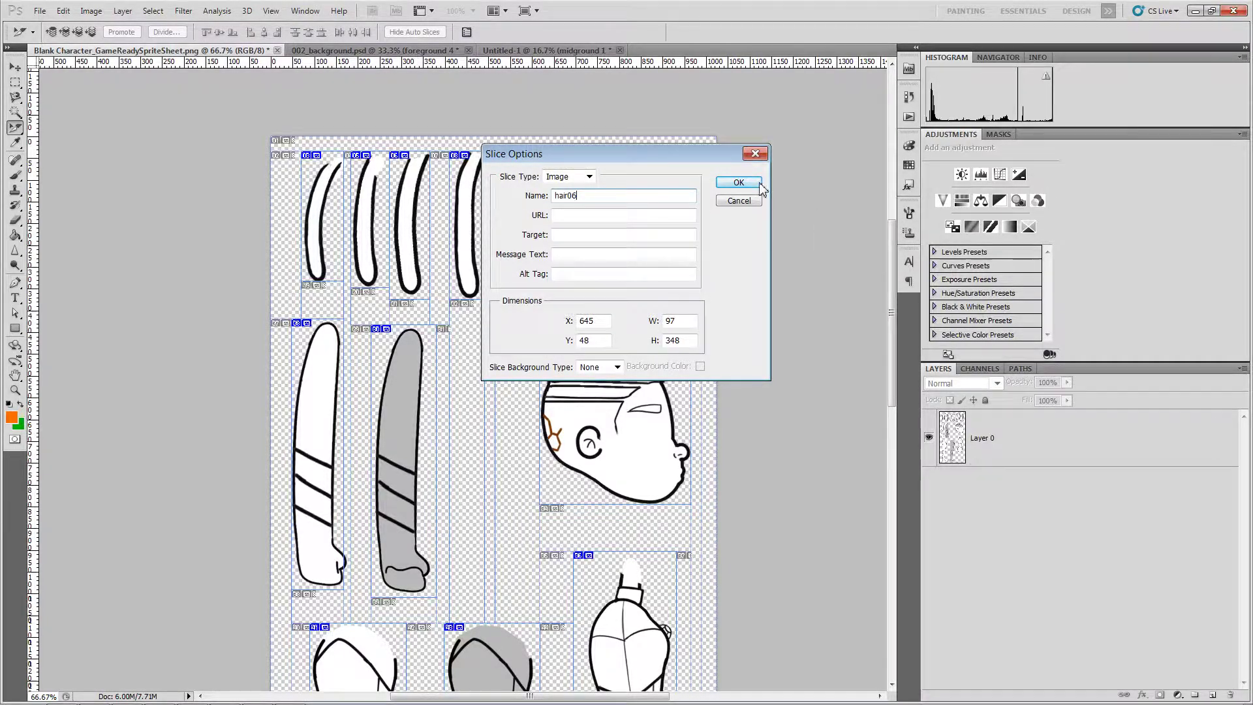
left_click(760, 185)
- Rename the slice around the seventh hair strand as hair07
left_click(632, 208)
right_click(632, 207)
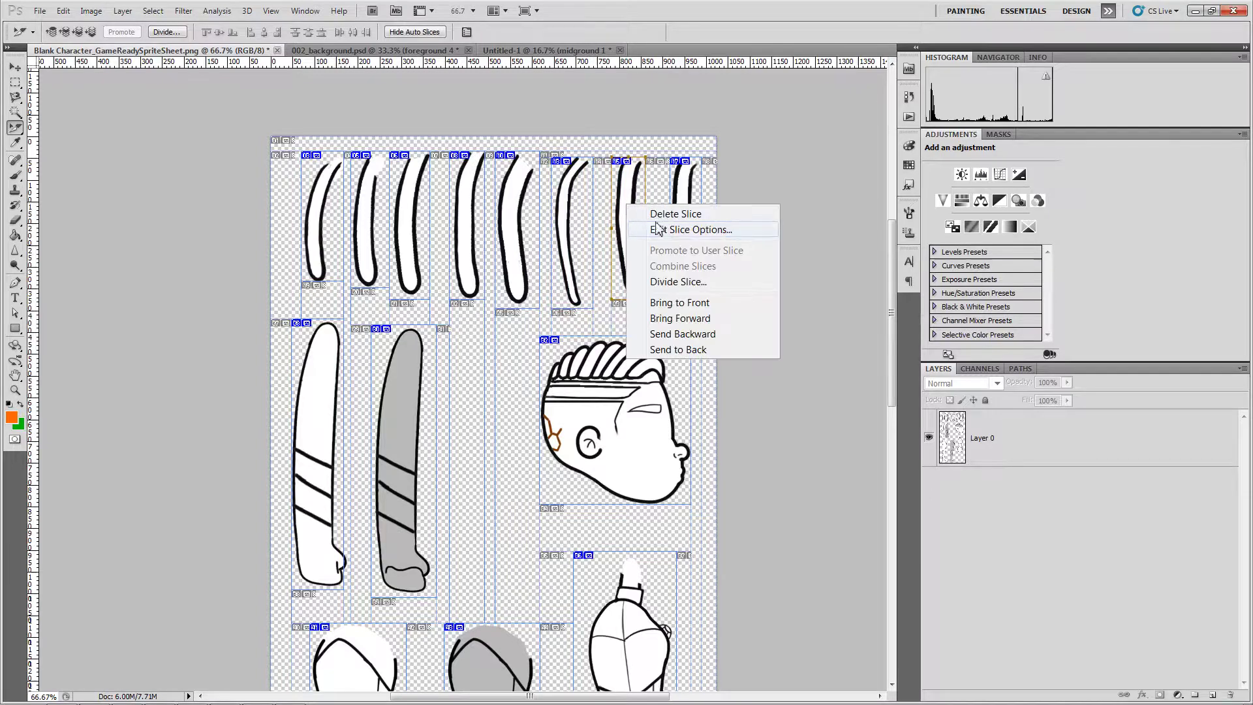
left_click(661, 225)
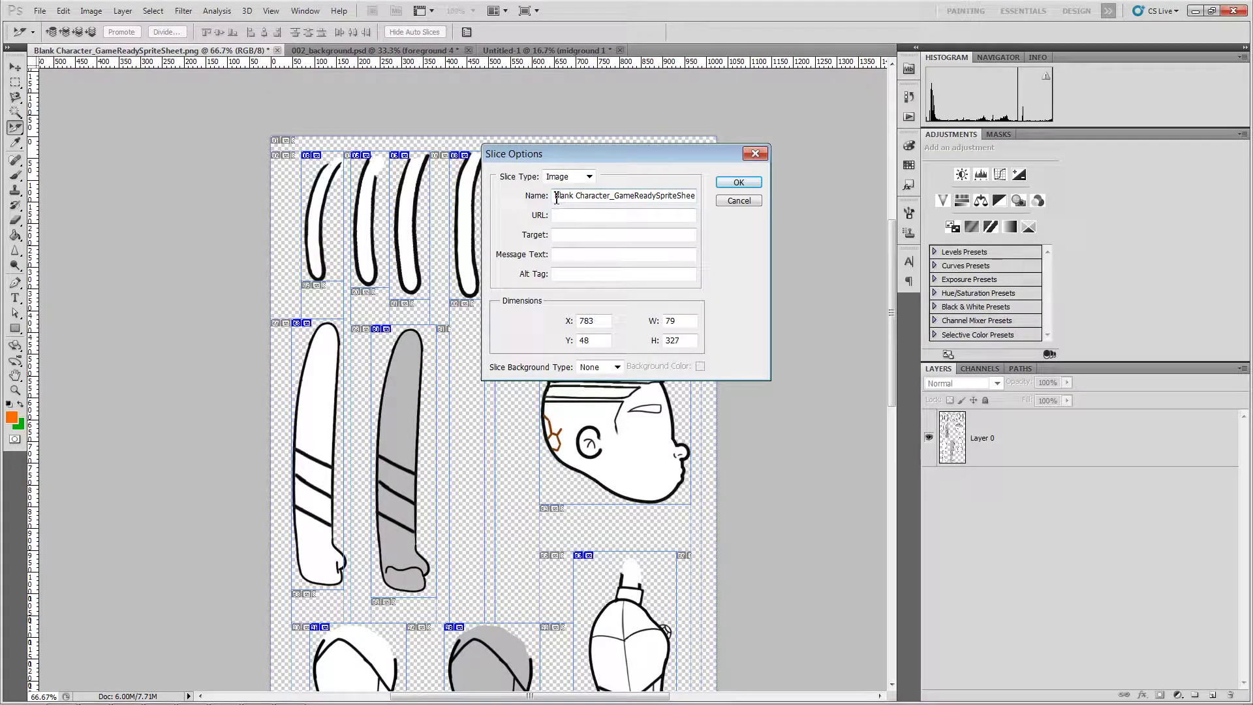
left_click_drag(556, 199, 729, 222)
type("hair")
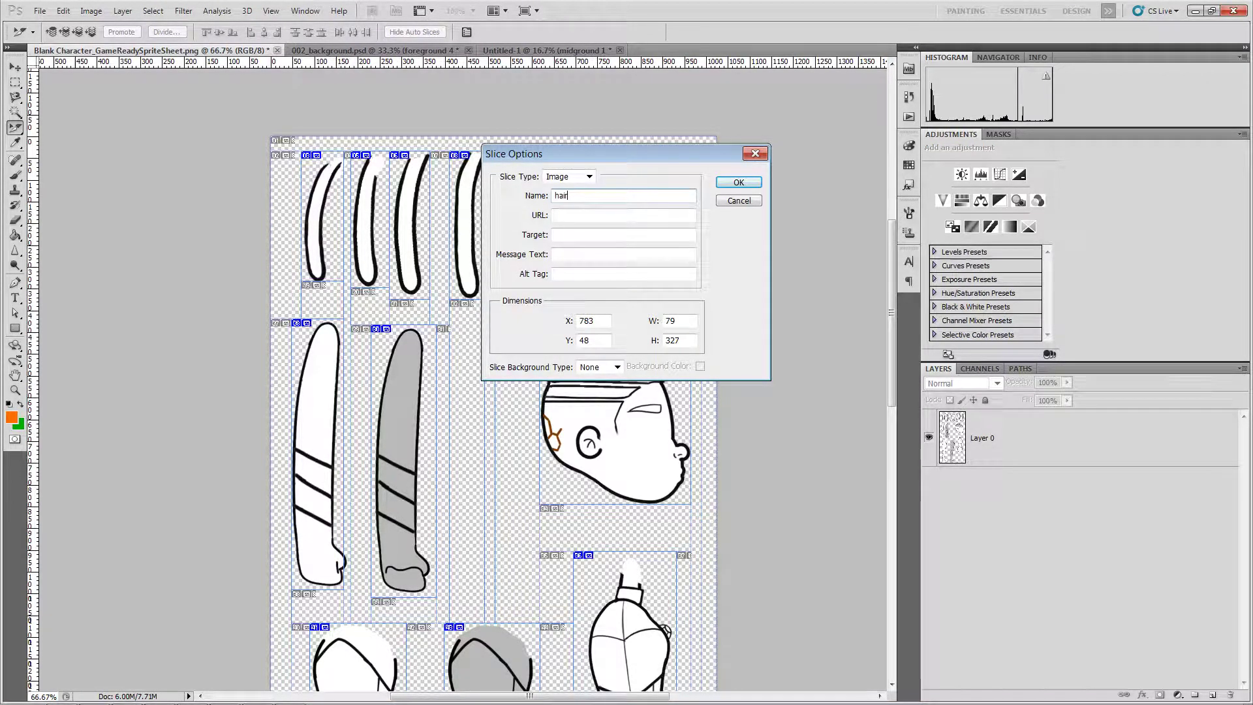
type("07")
left_click(739, 183)
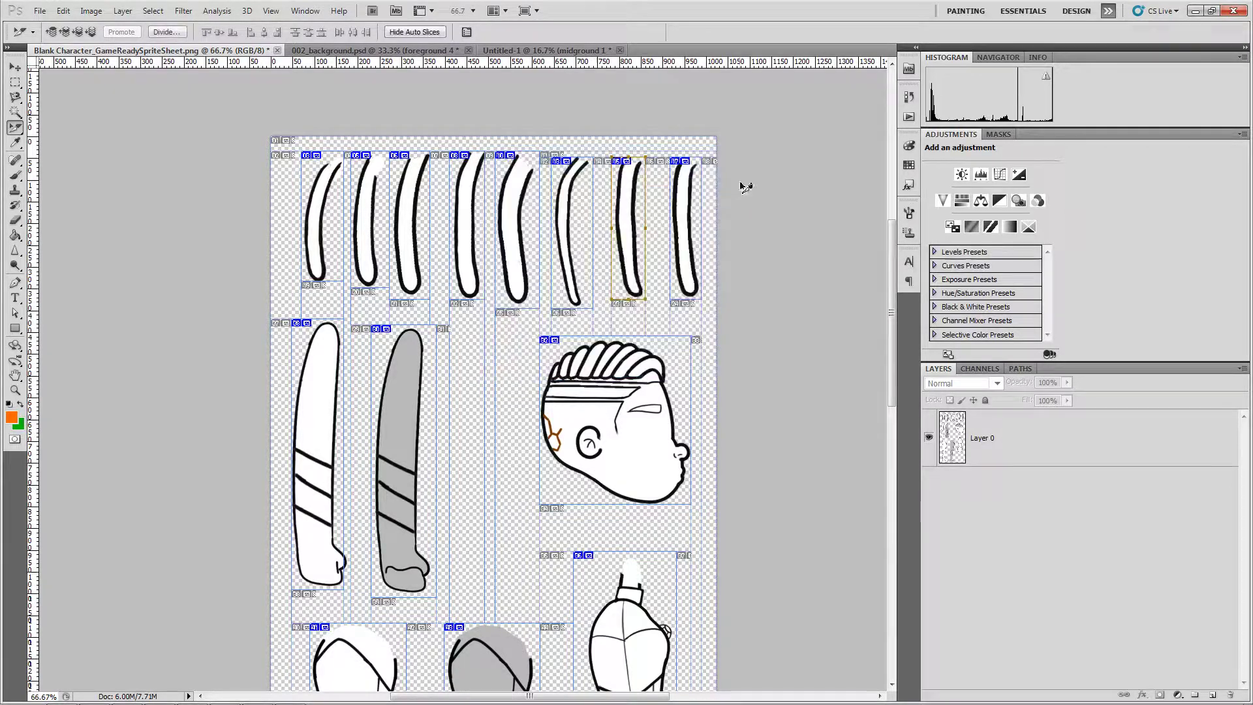
- Rename the slice around the eighth hair strand as hair08
right_click(682, 192)
left_click(718, 217)
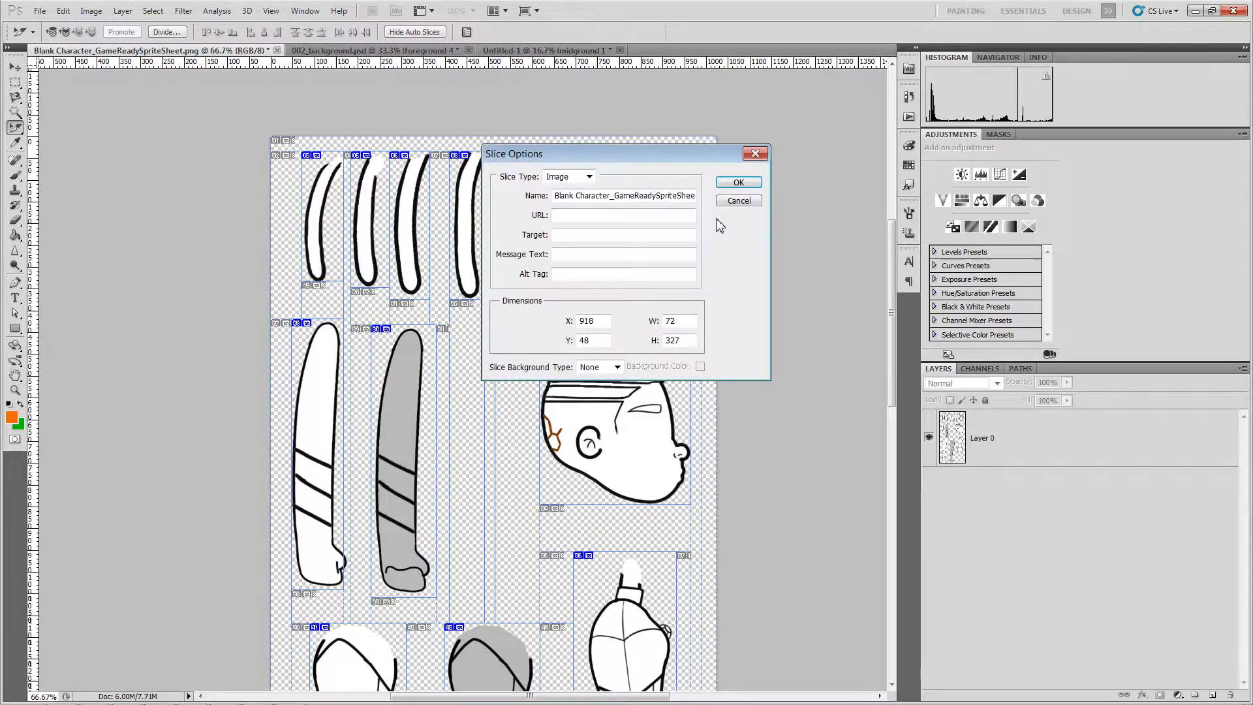
left_click_drag(662, 198, 468, 190)
key("Delete")
key("Delete")
key("Delete")
key("Delete")
key("Delete")
key("Delete")
key("Delete")
key("Delete")
key("Delete")
key("Delete")
key("Delete")
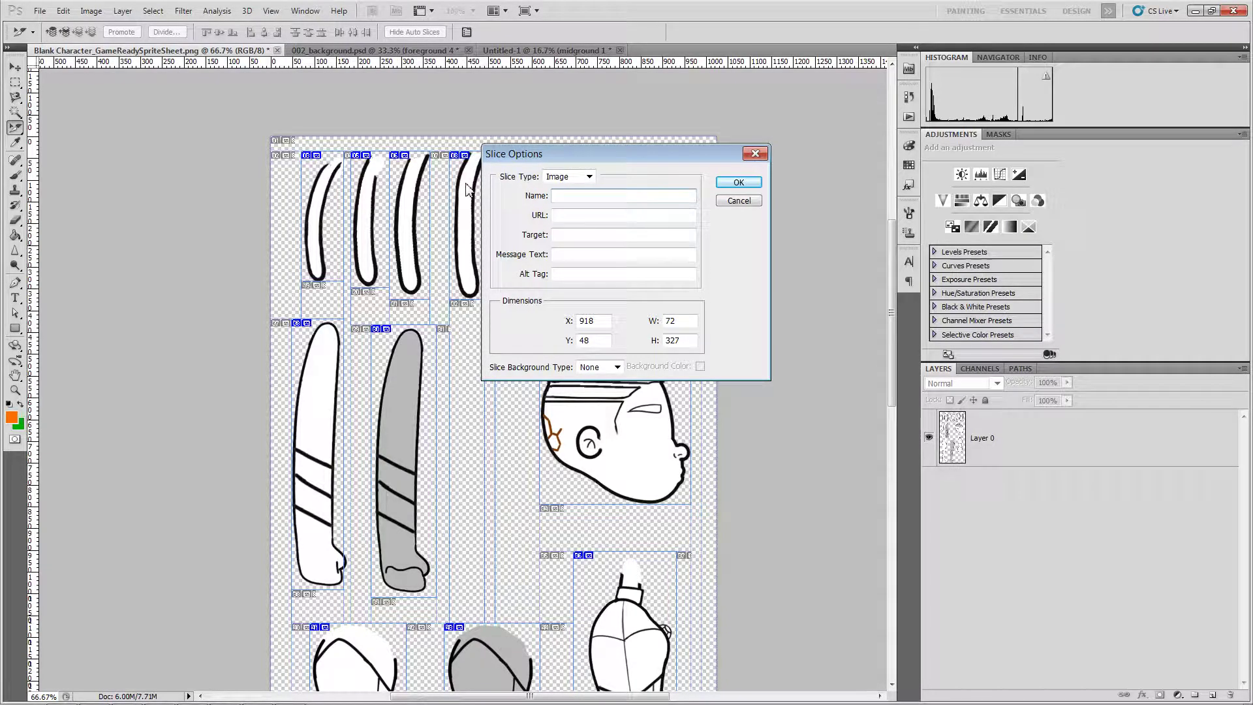
type("hair08")
left_click(753, 186)
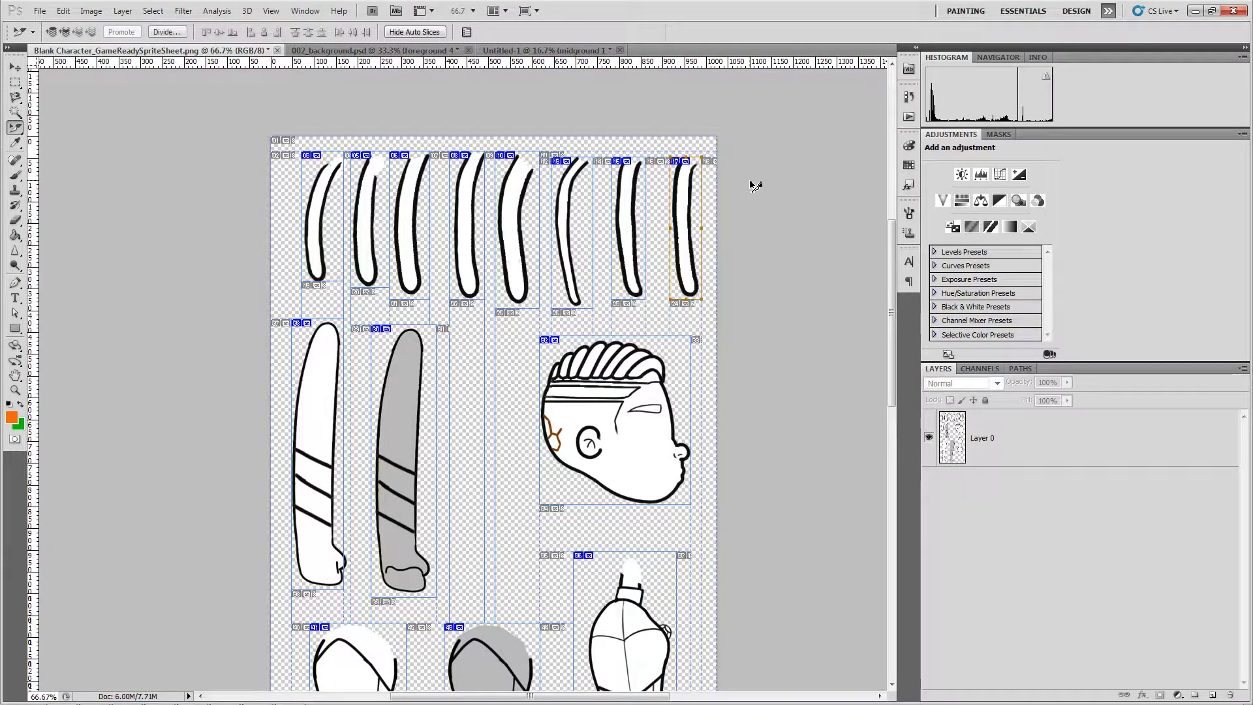
- Rename the slice around the character's head as head
right_click(577, 381)
left_click(617, 395)
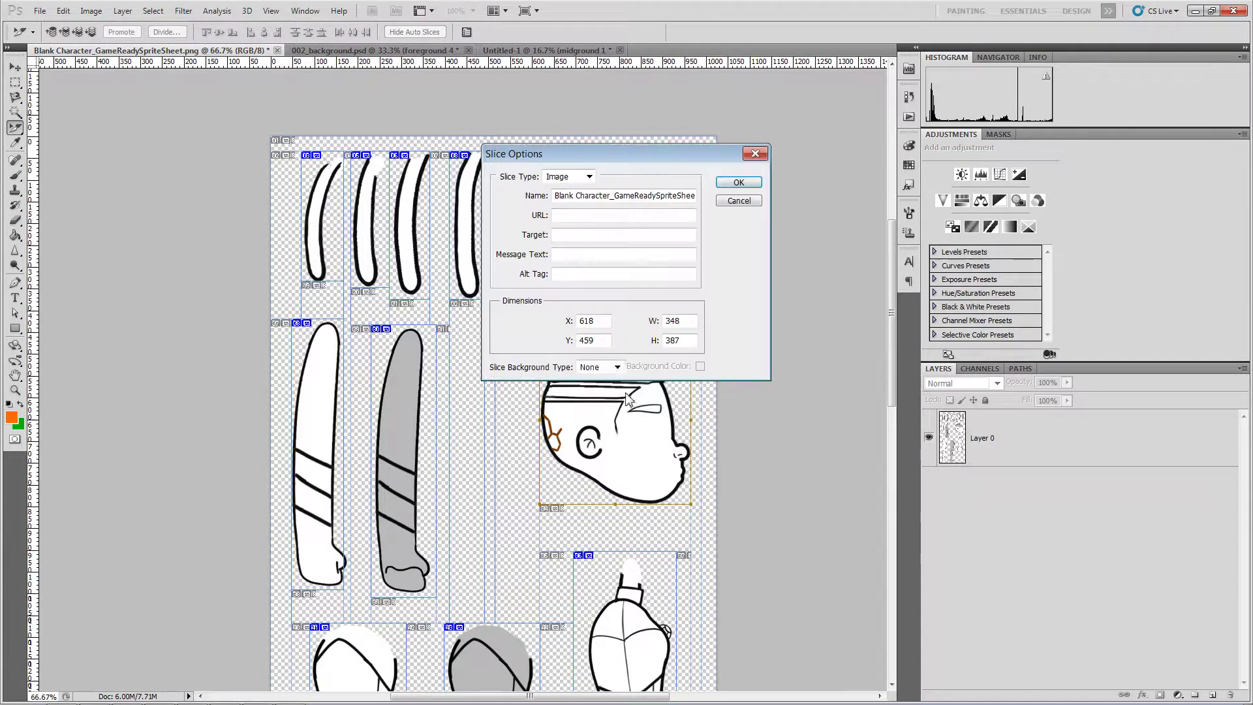
left_click_drag(556, 198, 768, 199)
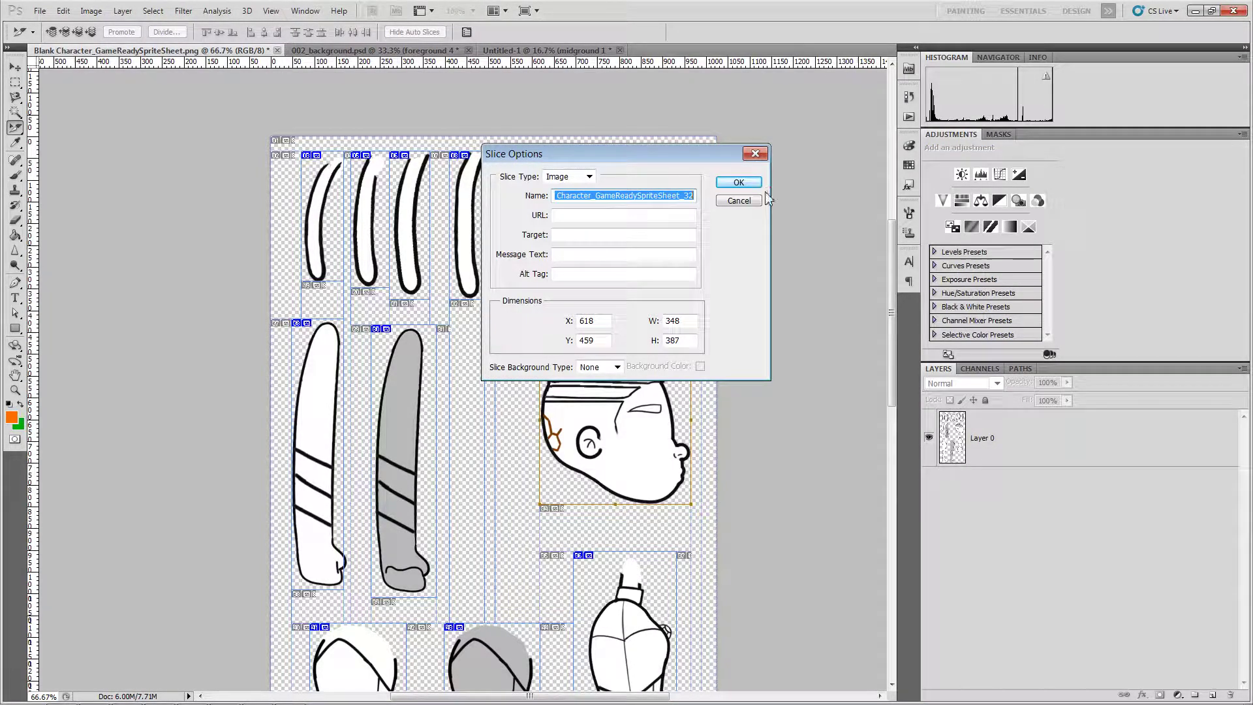
key("BackSpace")
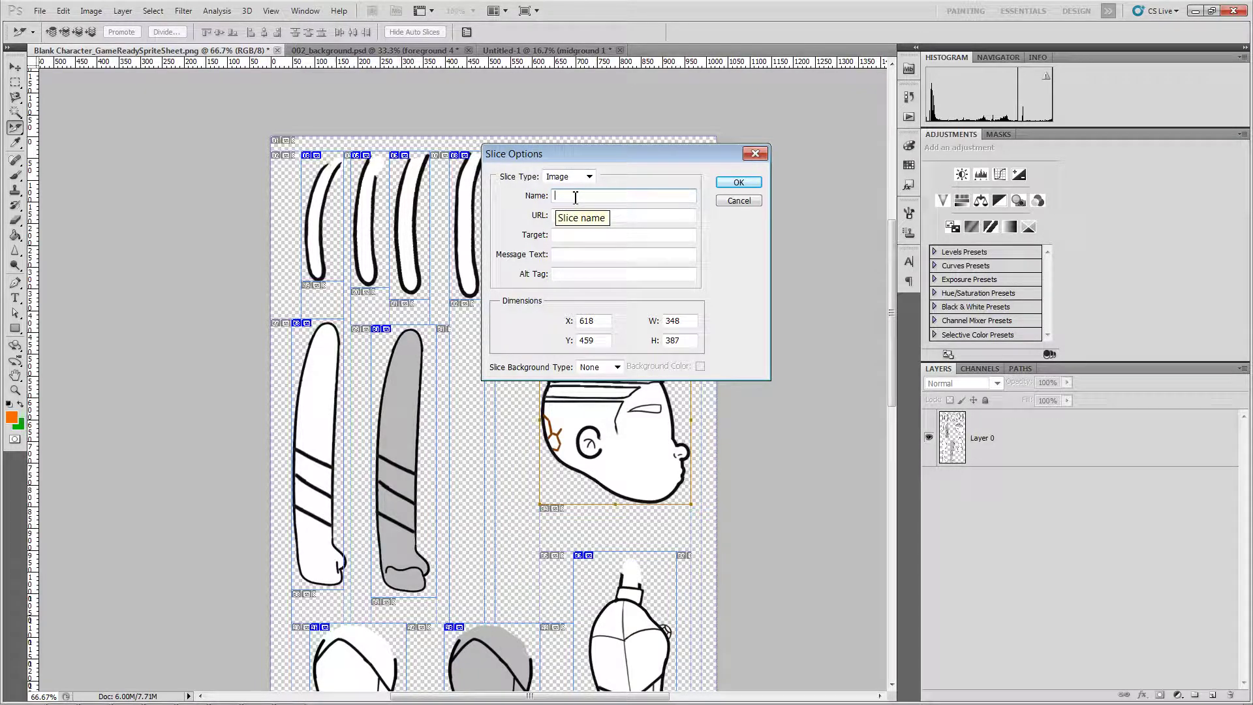
type("head")
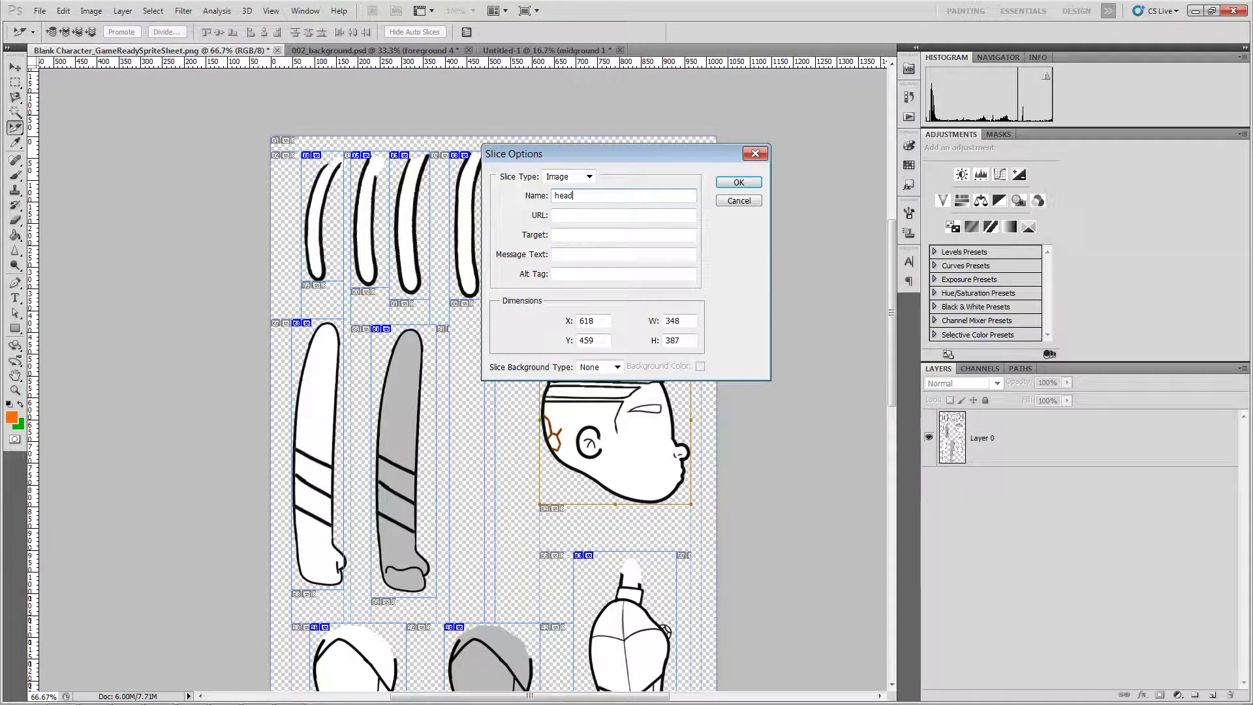
left_click(742, 182)
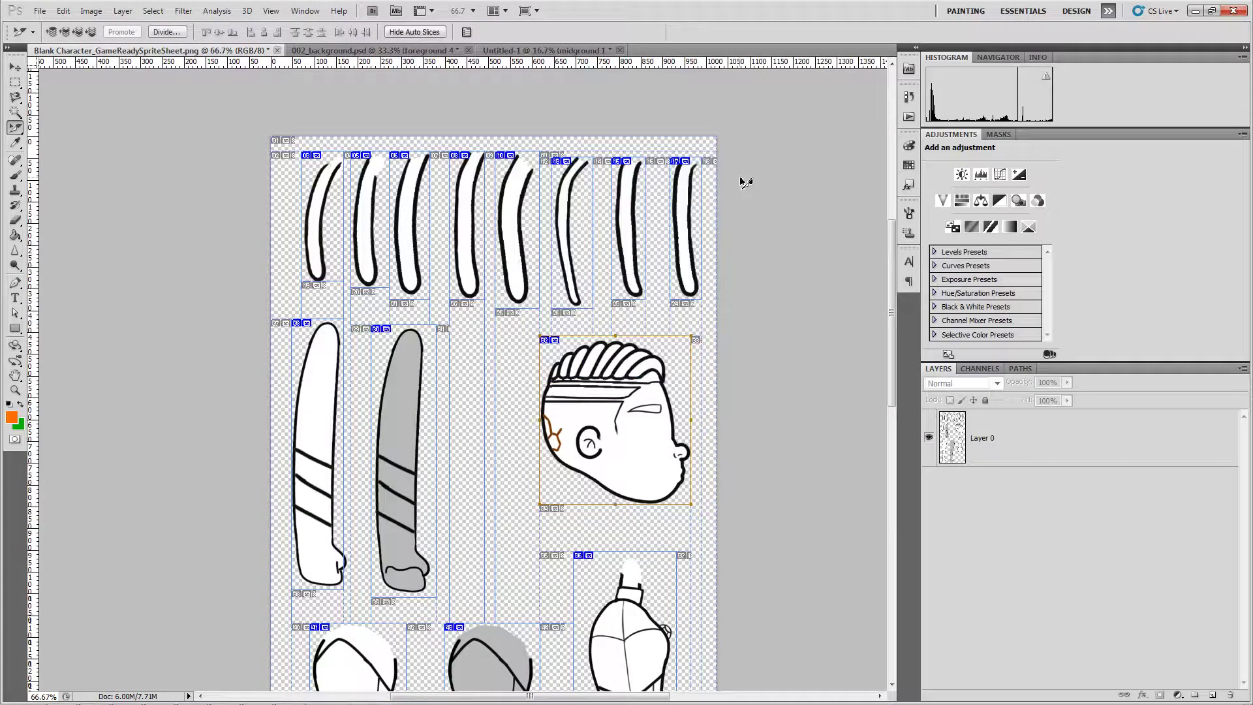
- Rename the slice around the grey arm as arm_left
right_click(402, 391)
left_click(431, 414)
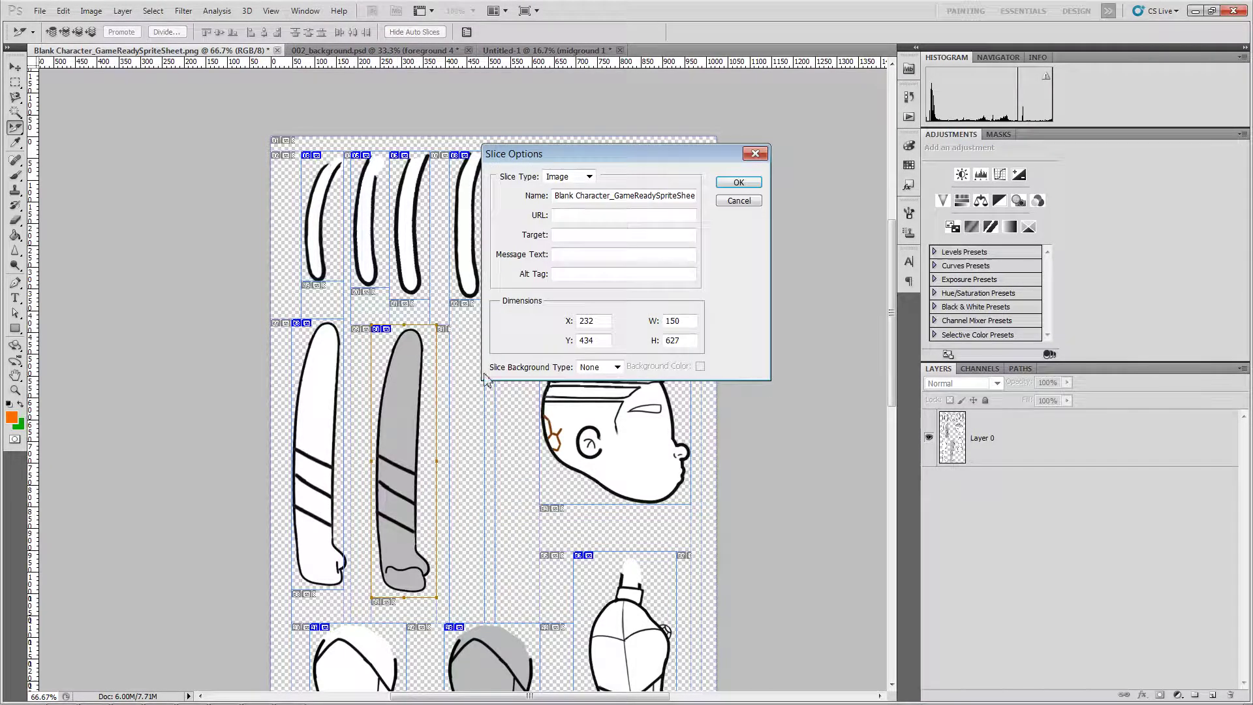
left_click_drag(554, 195, 739, 211)
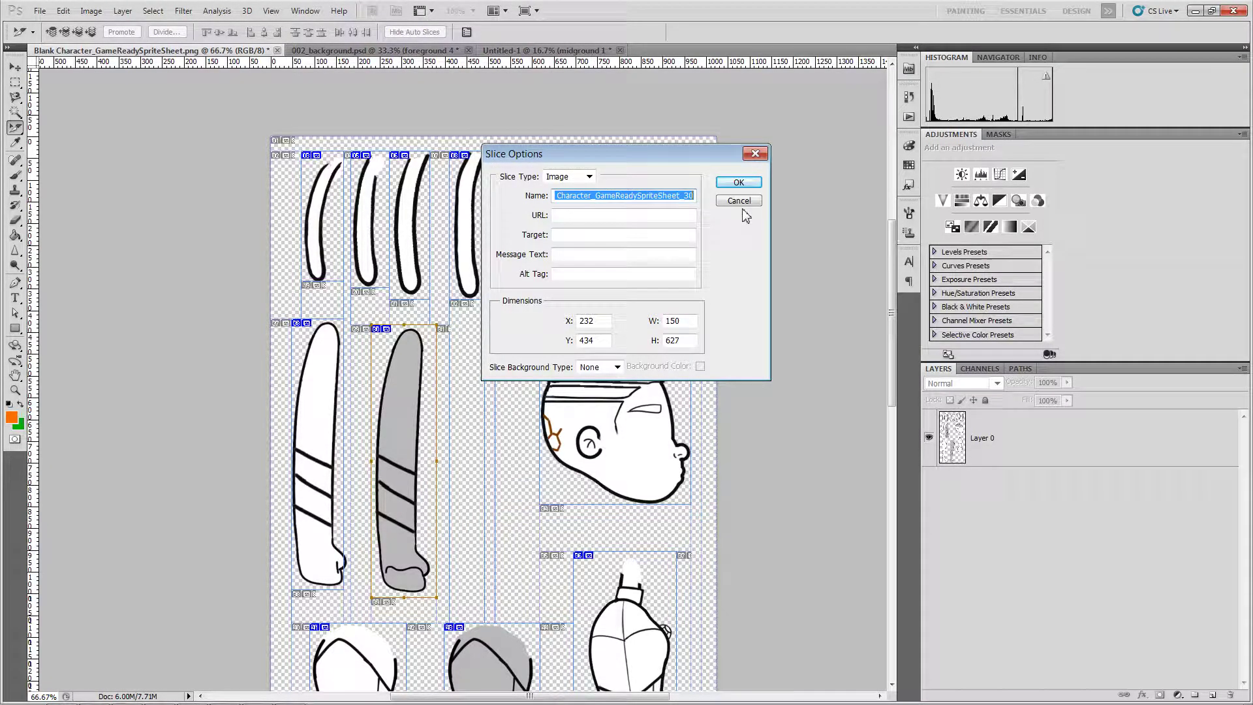
type("arm")
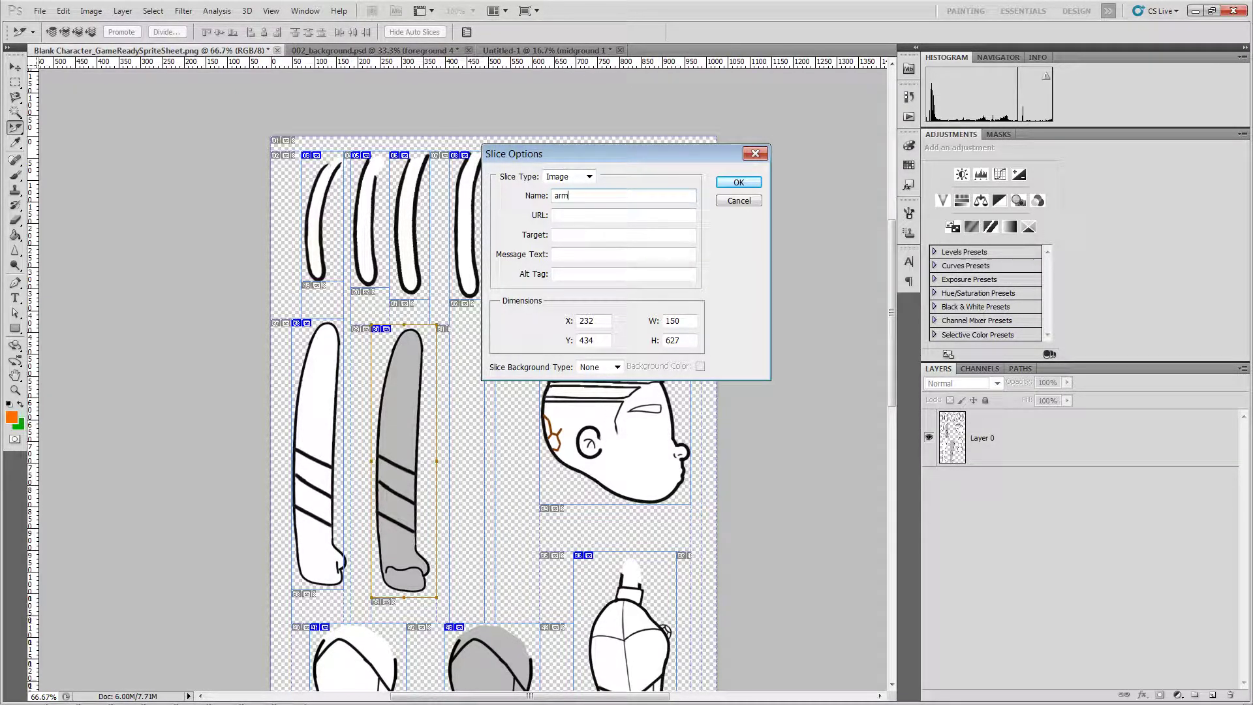
type("_left")
key("Return")
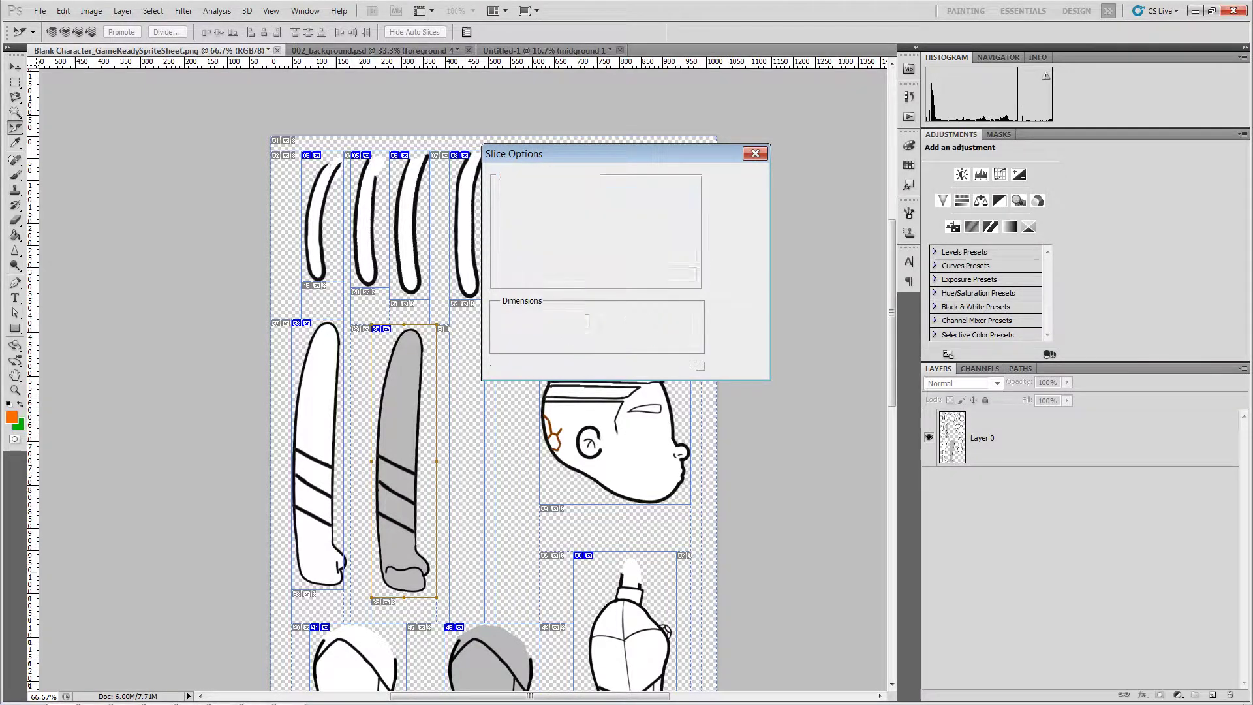
- Rename the slice around the white arm as arm_right
left_click(325, 393)
right_click(325, 394)
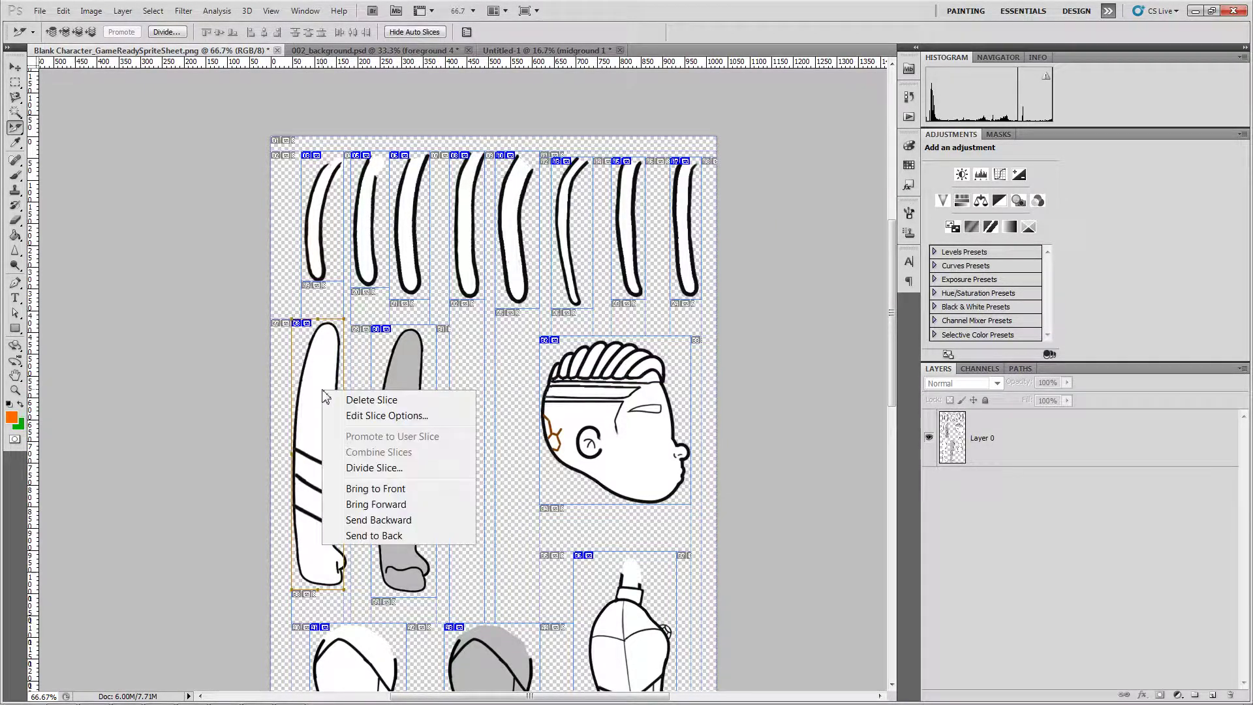
left_click(332, 416)
left_click_drag(557, 200, 786, 225)
type("arm")
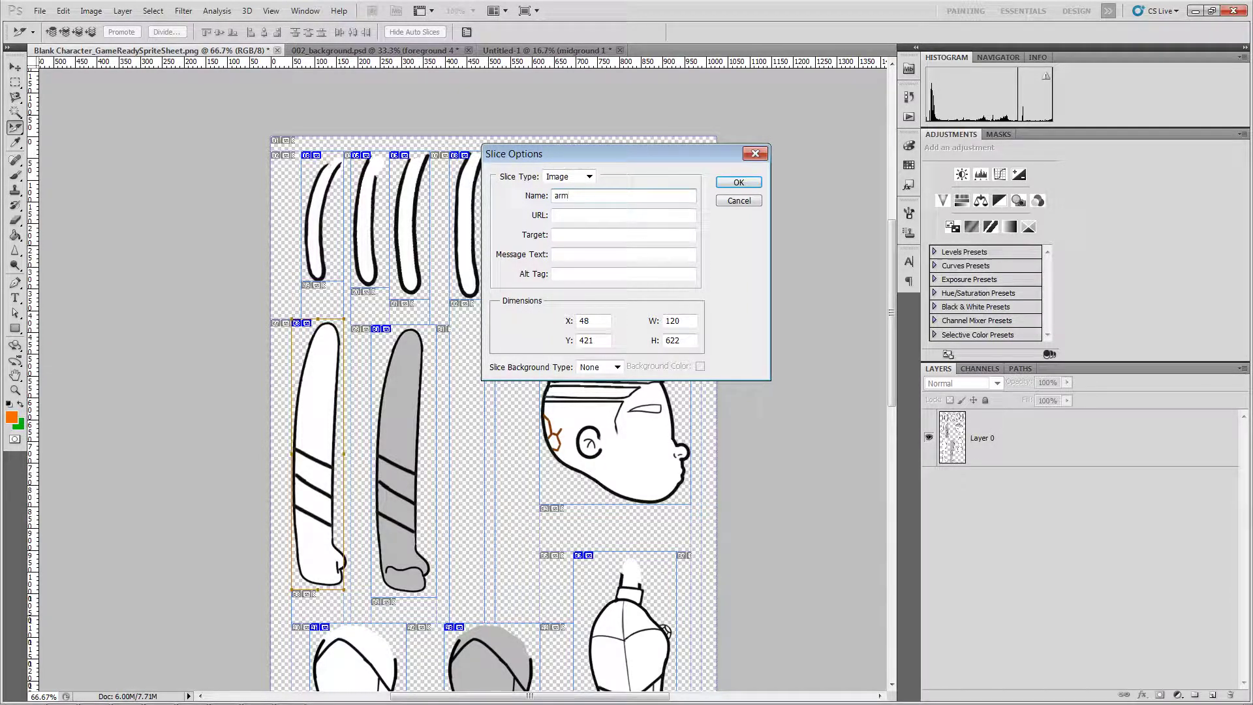
type("_right")
key("Return")
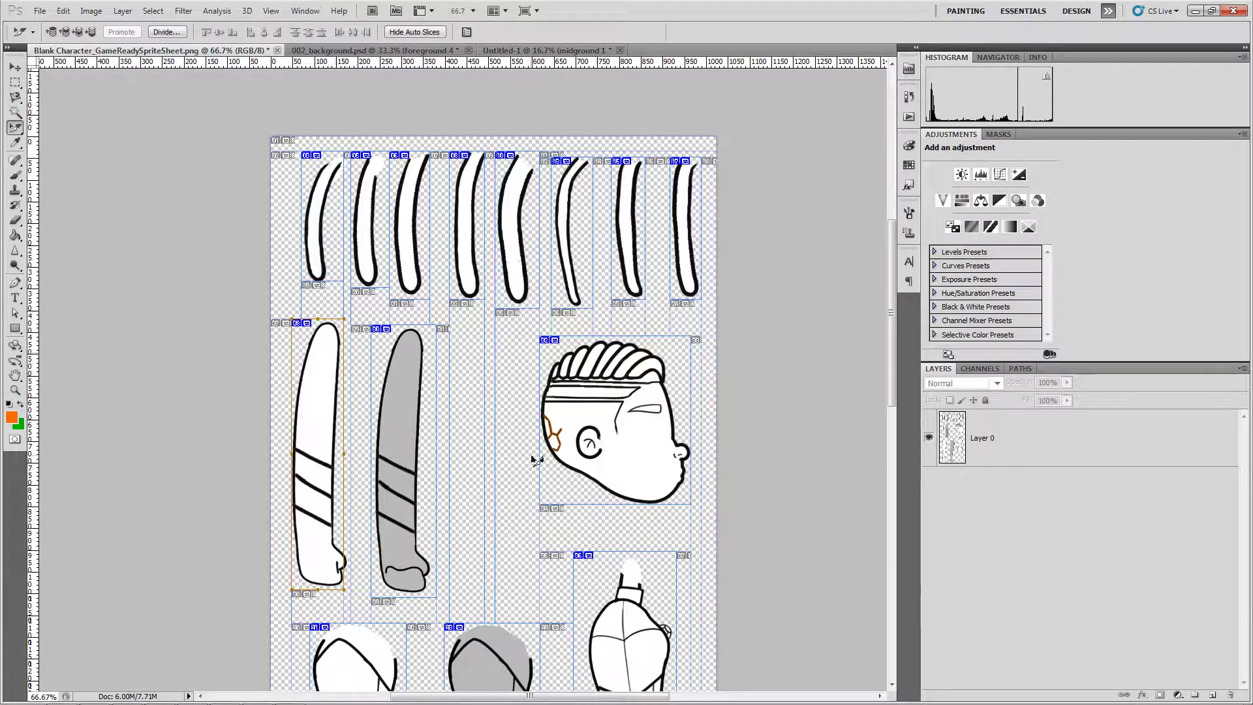
- Rename the slice around the white leg as leg_right
scroll(531, 377, "down", 5)
scroll(536, 460, "down", 1)
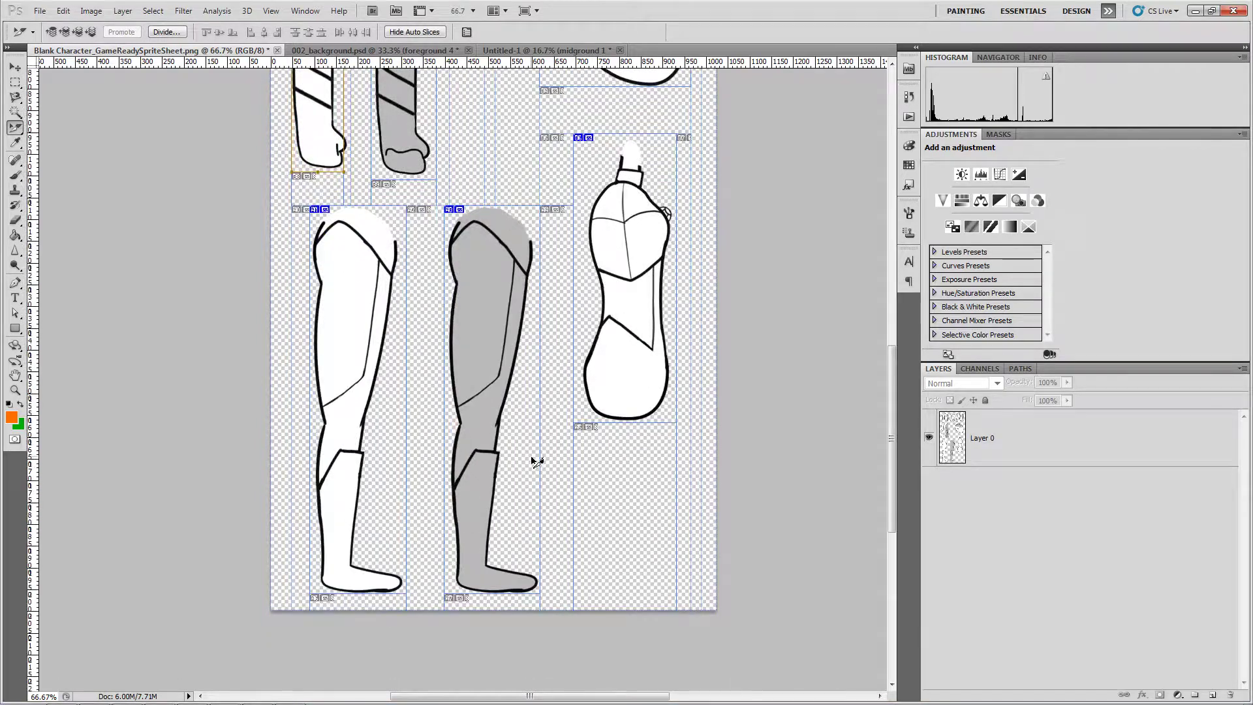
right_click(363, 326)
left_click(392, 349)
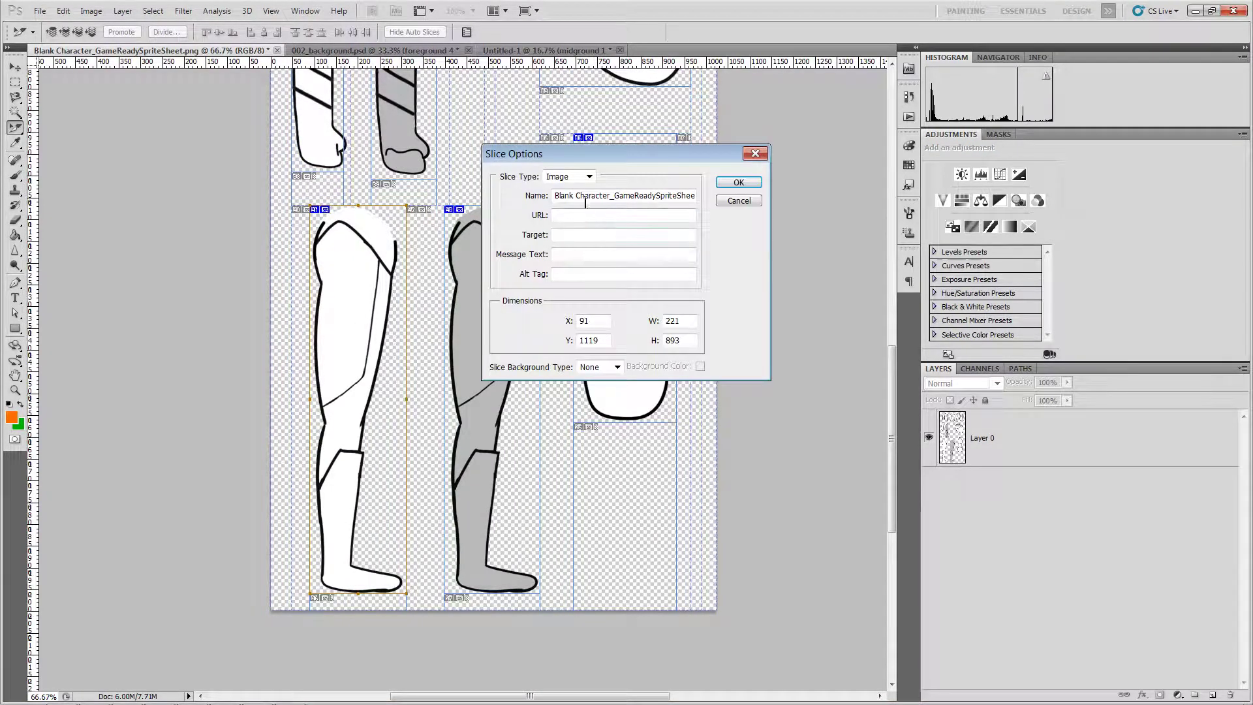
left_click_drag(555, 196, 810, 193)
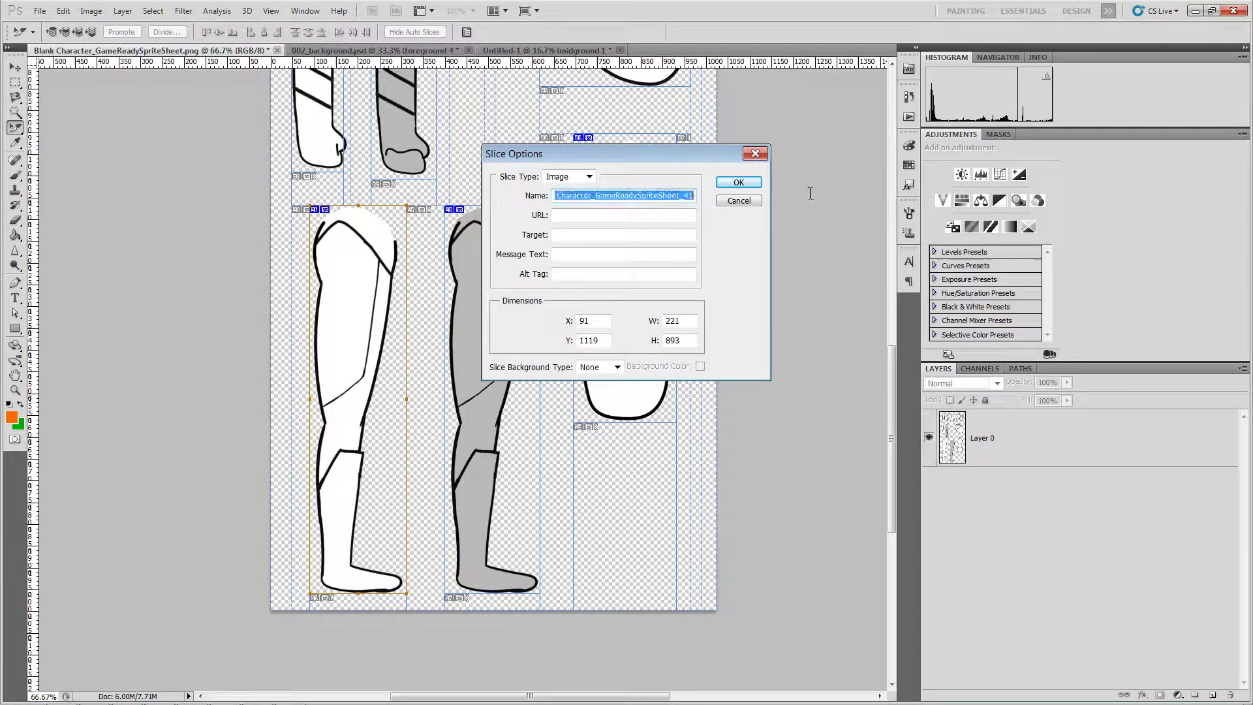
type("arm_")
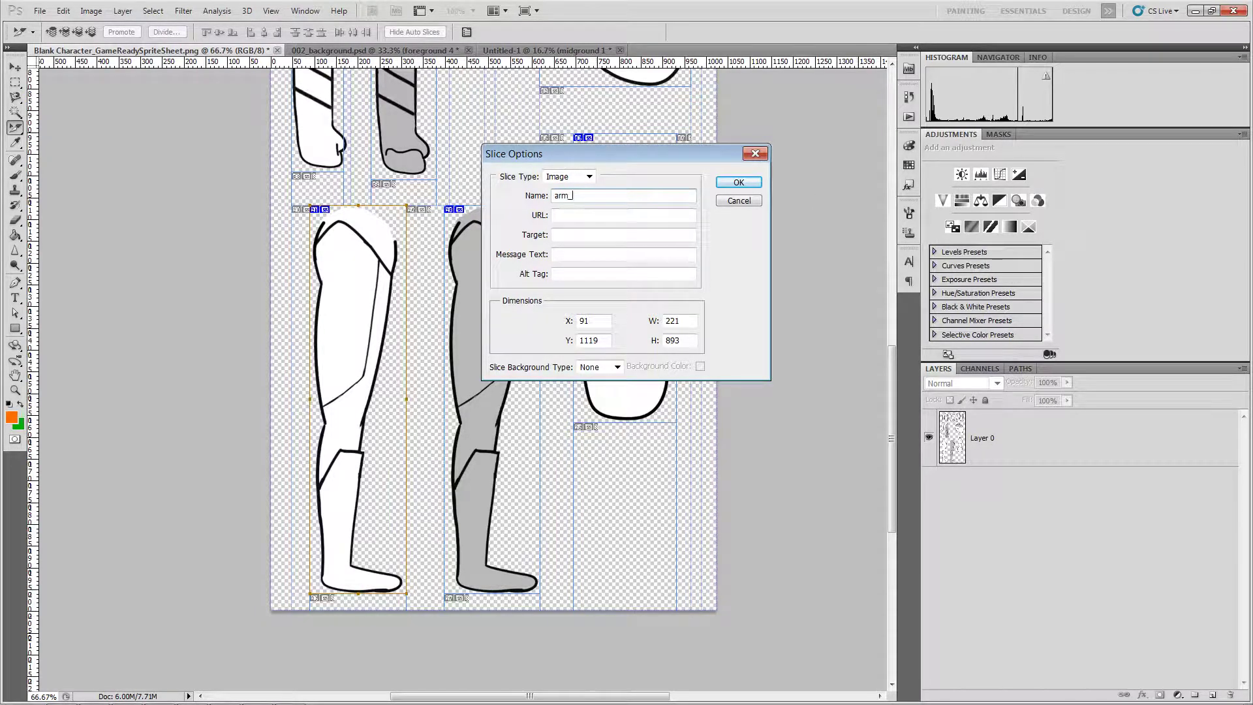
type("right")
left_click_drag(571, 201, 537, 205)
key("BackSpace")
type("leg")
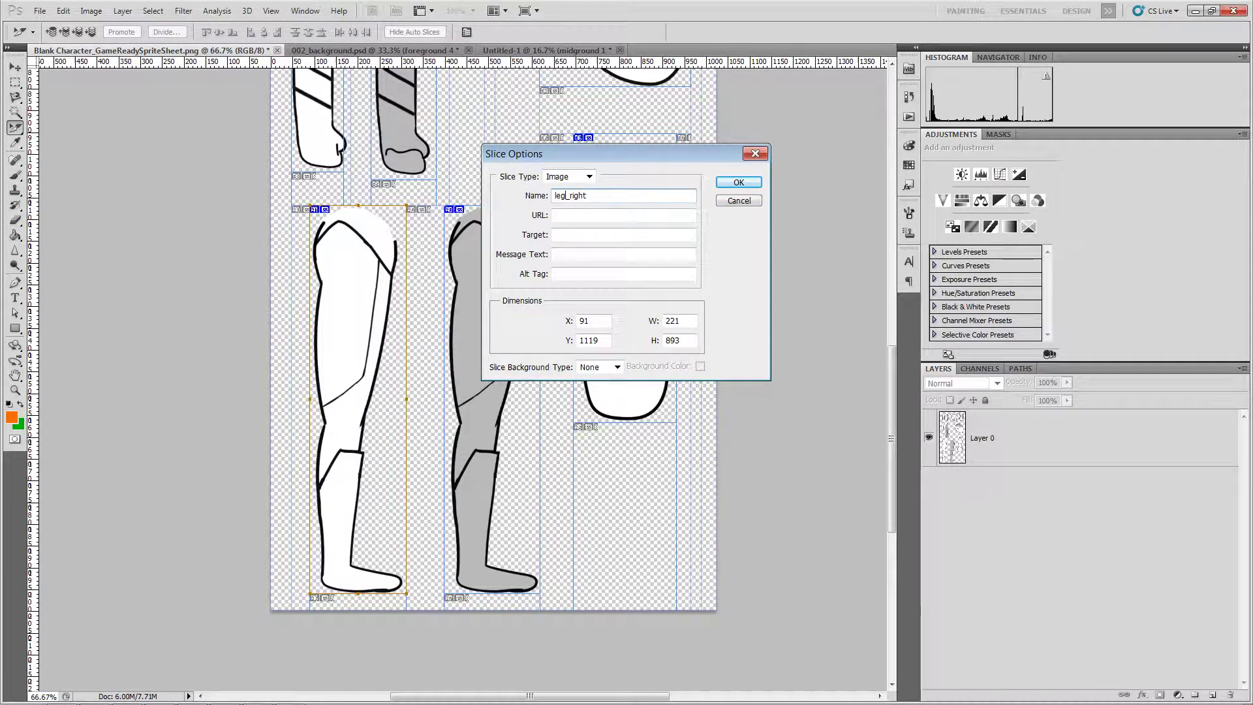
left_click(731, 186)
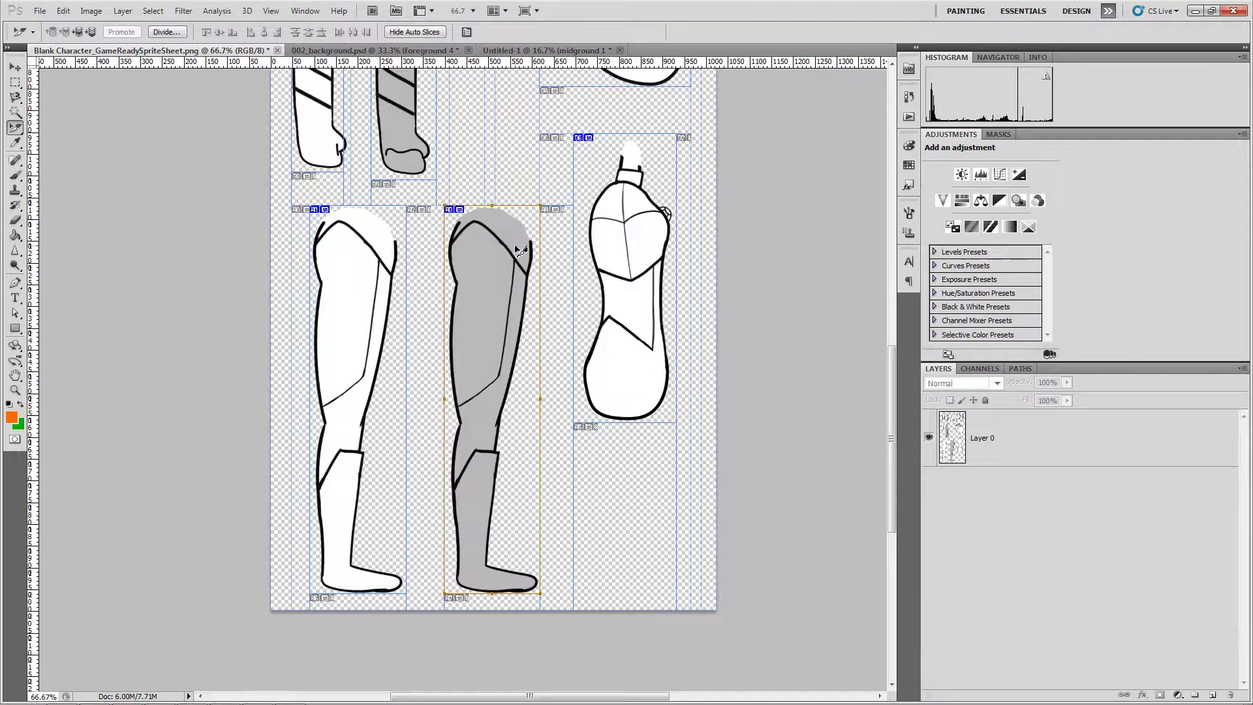
- Rename the slice around the grey leg as leg_left
right_click(517, 246)
left_click(551, 270)
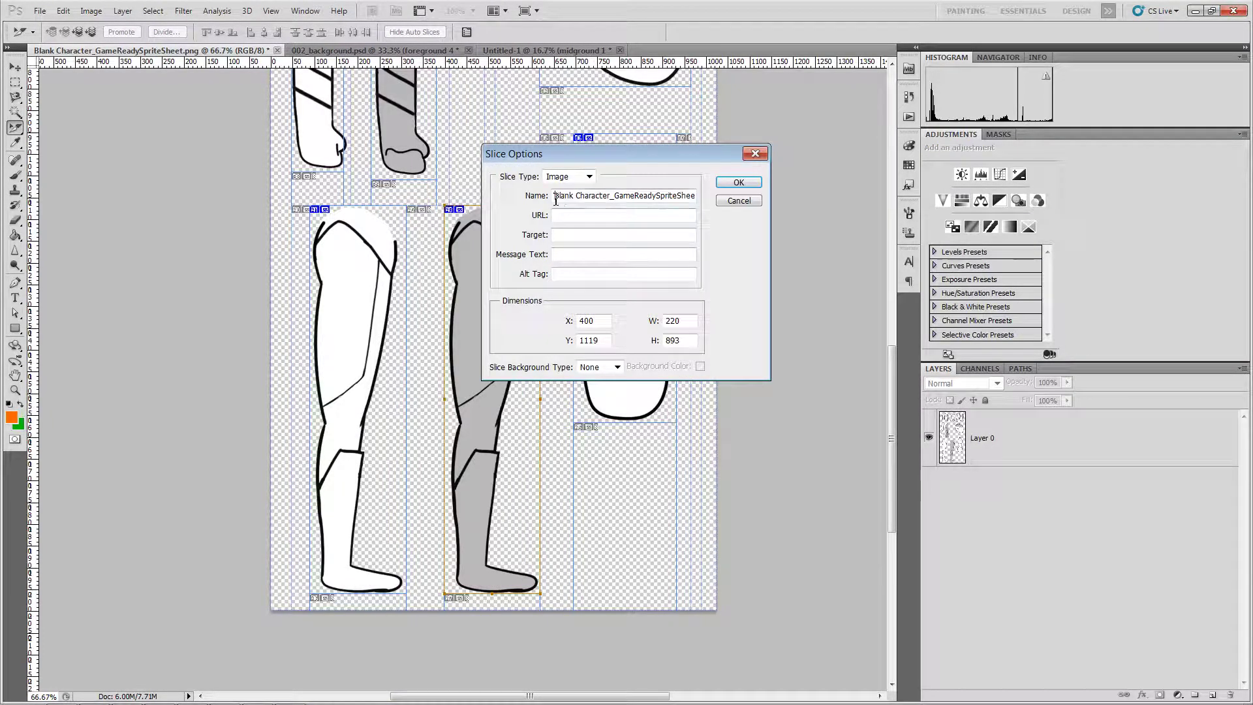
left_click_drag(555, 199, 770, 214)
type("leg")
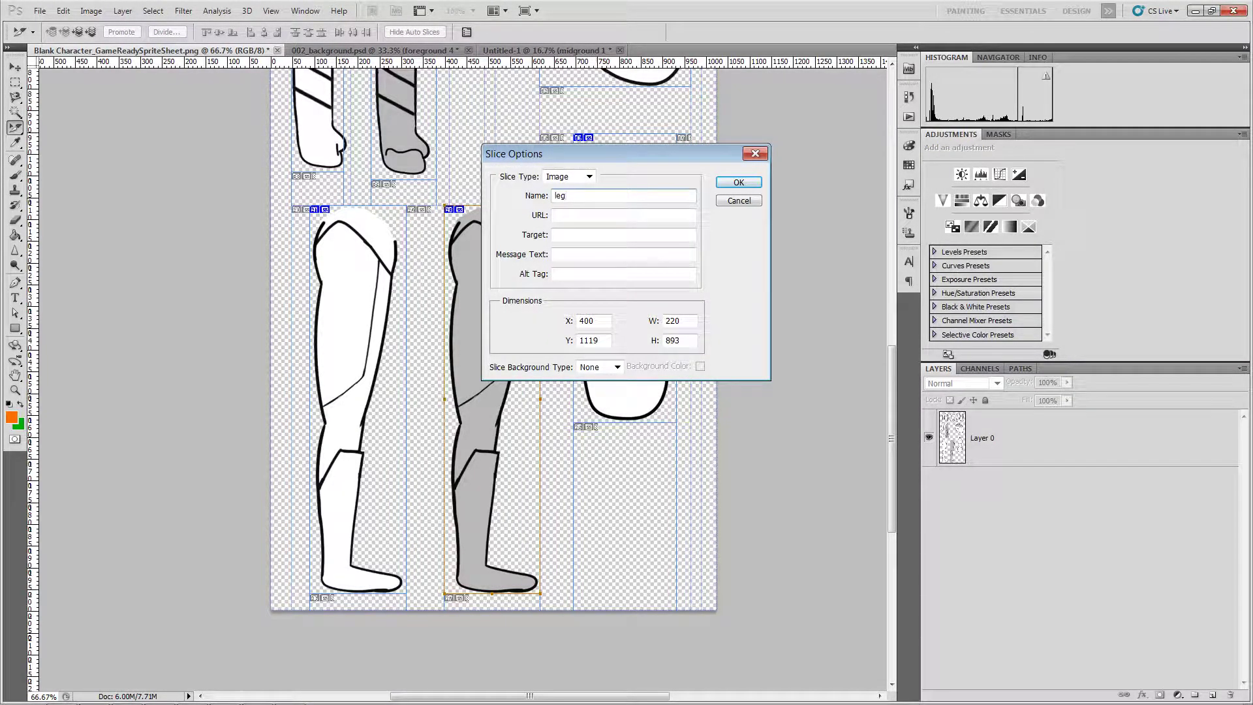
type("_left")
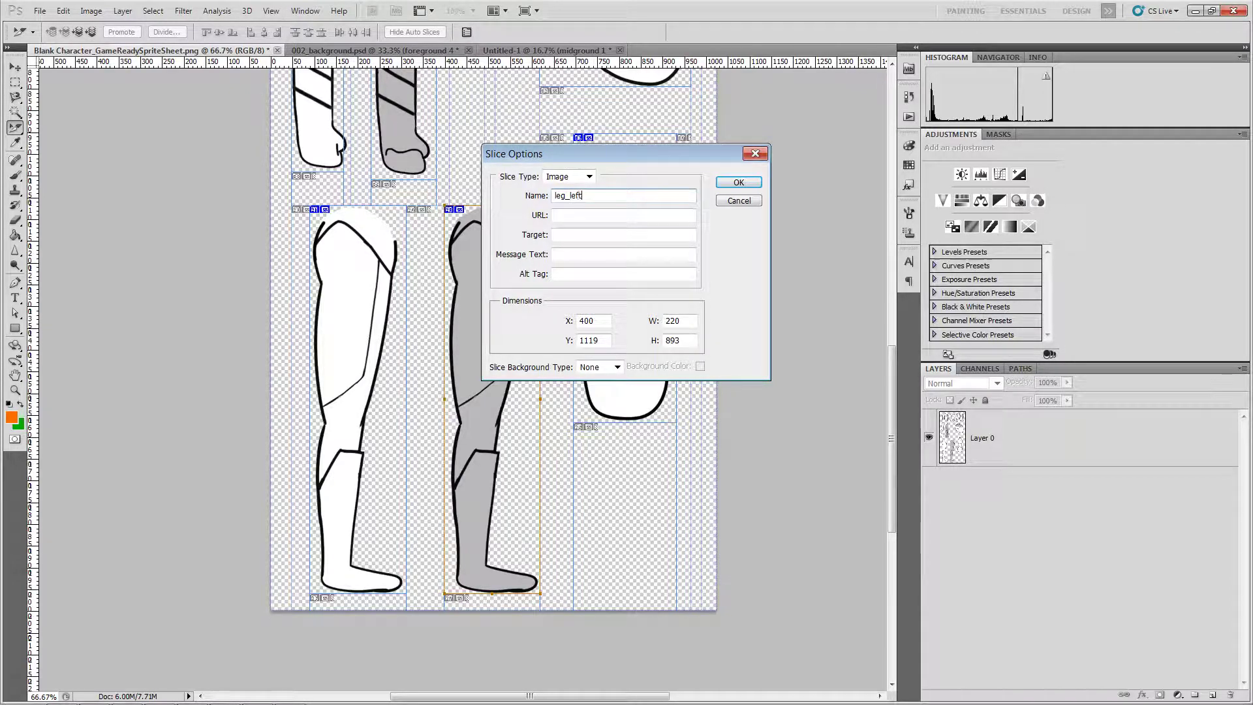
left_click(740, 183)
- Tighten the torso slice by moving its upper and left edges inward, making it about 219 by 652 pixels
left_click(656, 261)
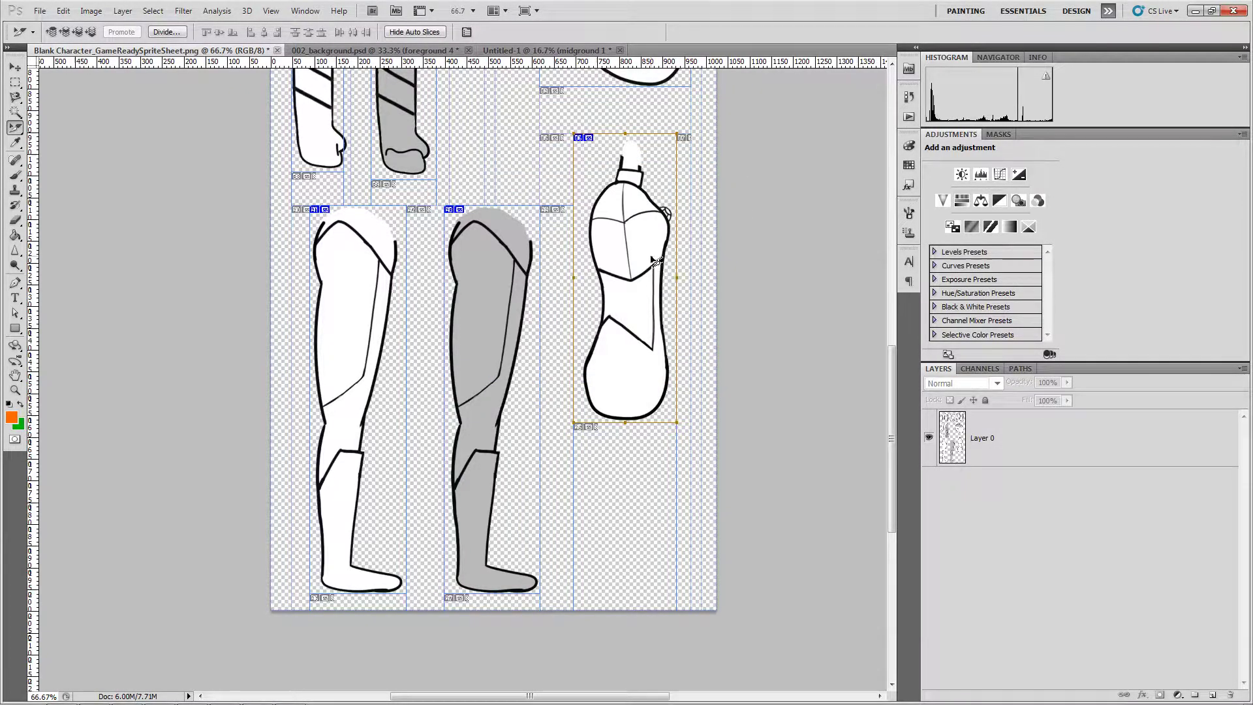
right_click(655, 262)
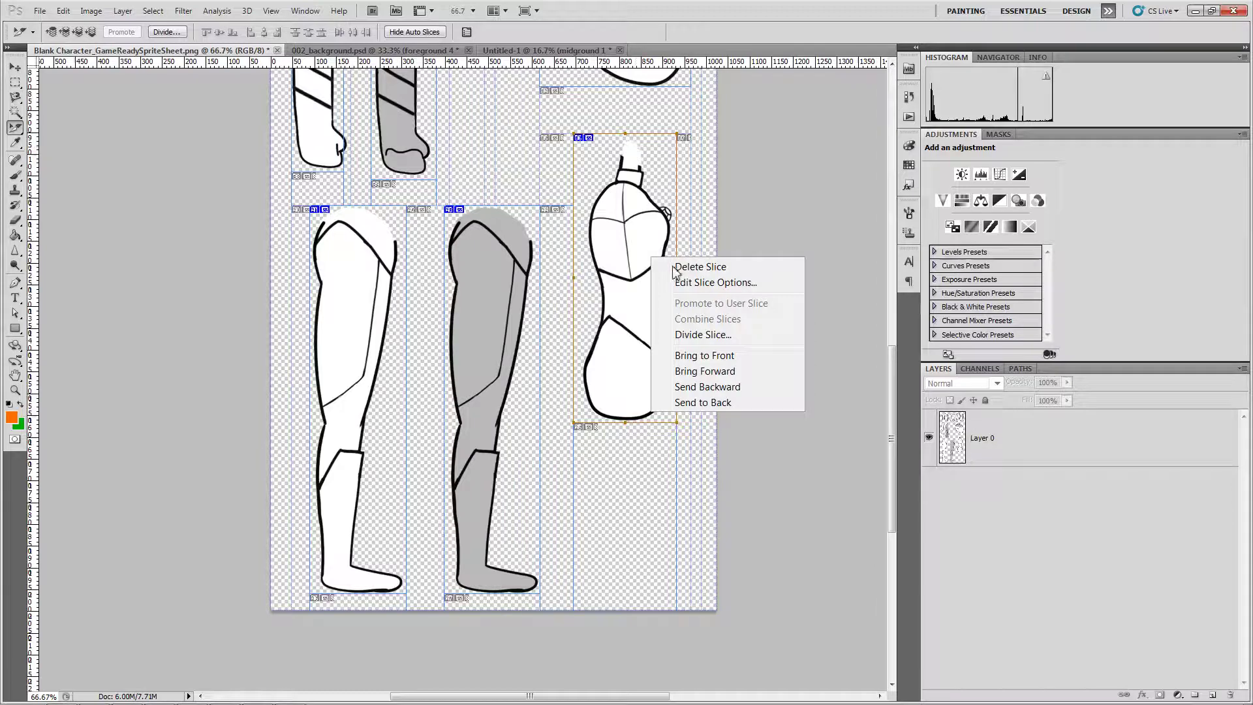
left_click(625, 134)
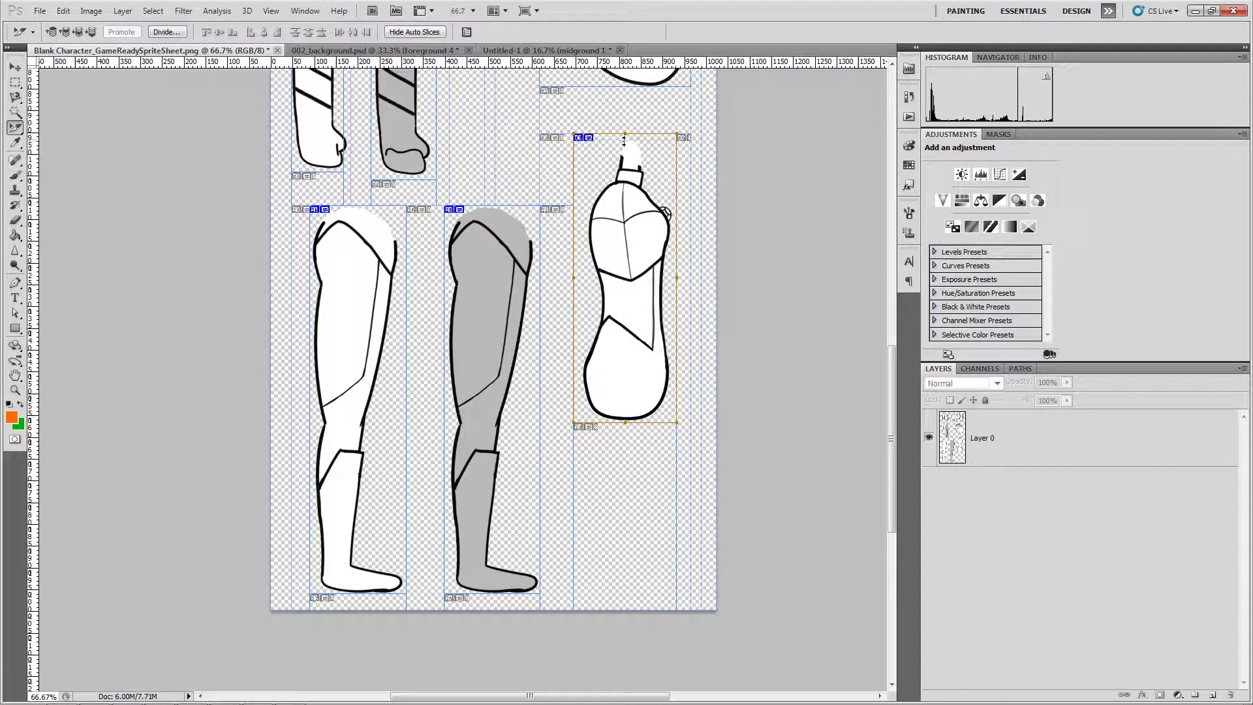
left_click_drag(624, 139, 624, 144)
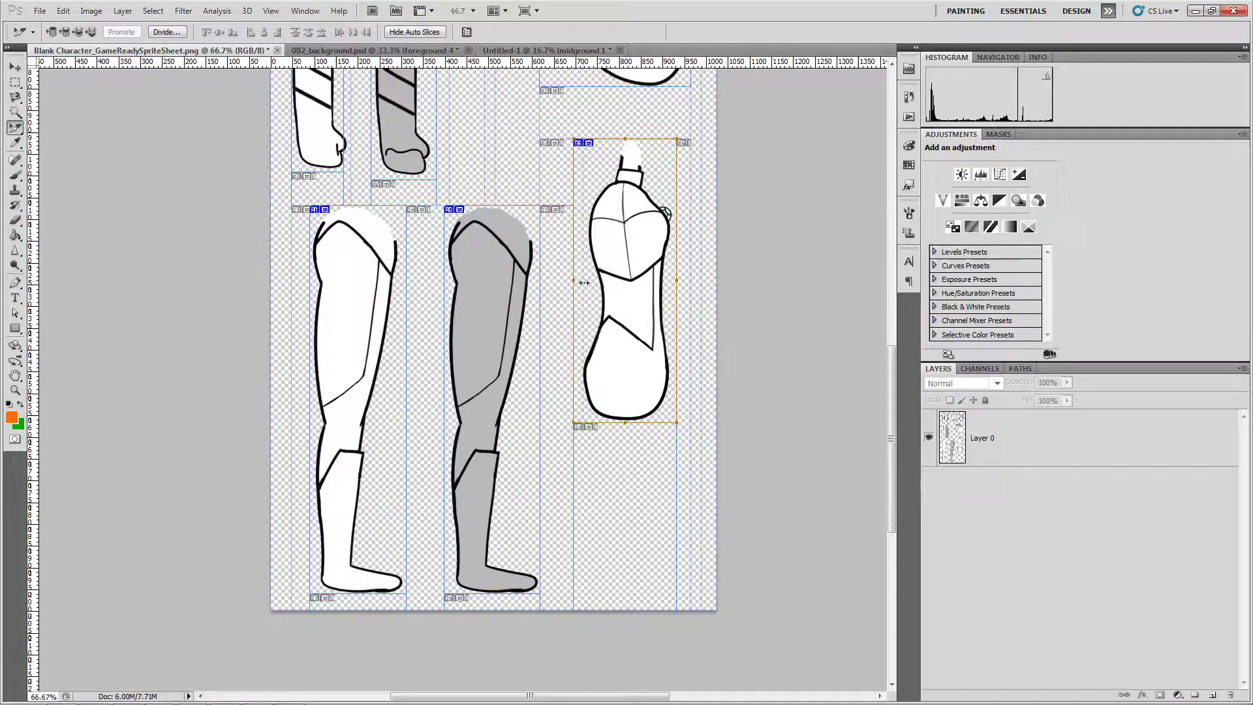
left_click_drag(575, 282, 583, 283)
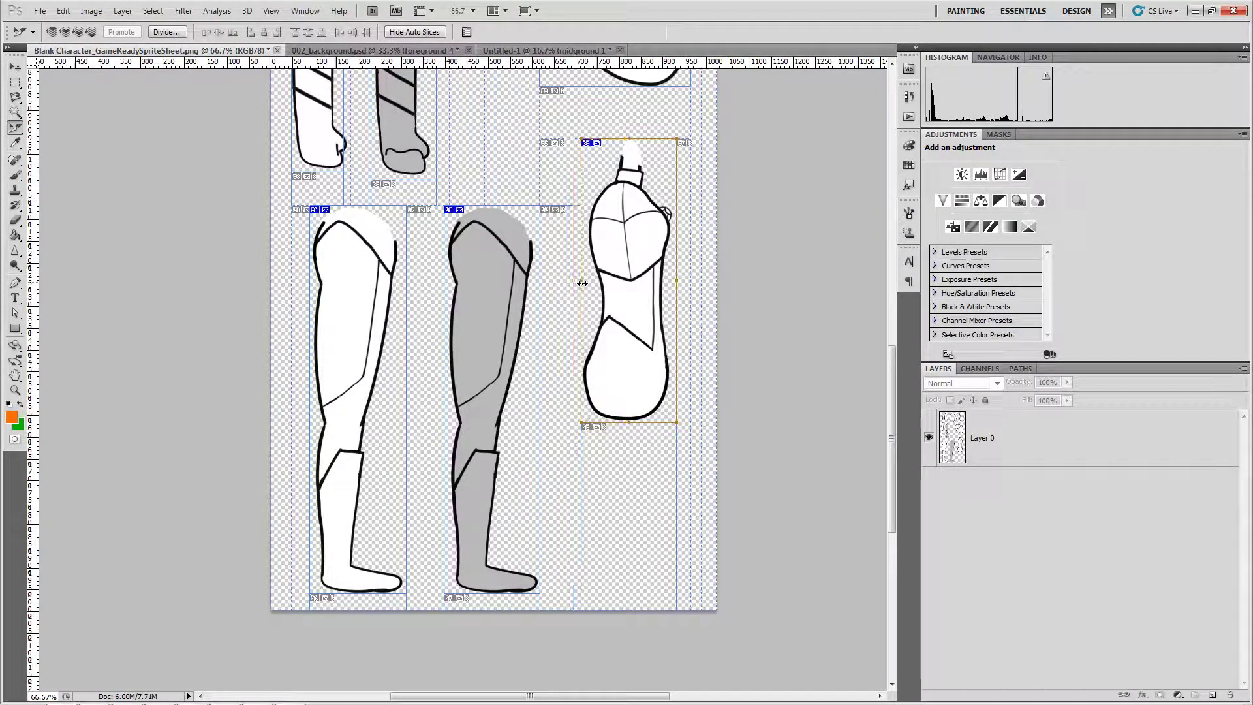
- Rename the slice around the character's body as torso
right_click(641, 225)
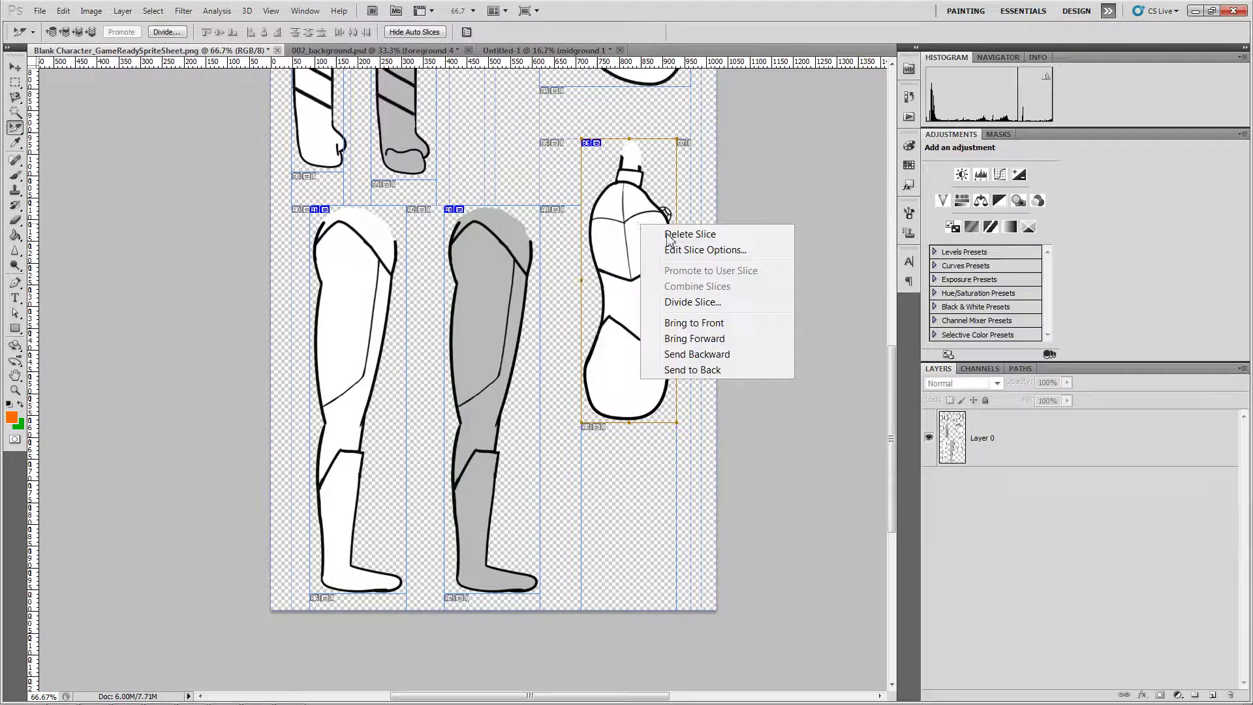
left_click(677, 249)
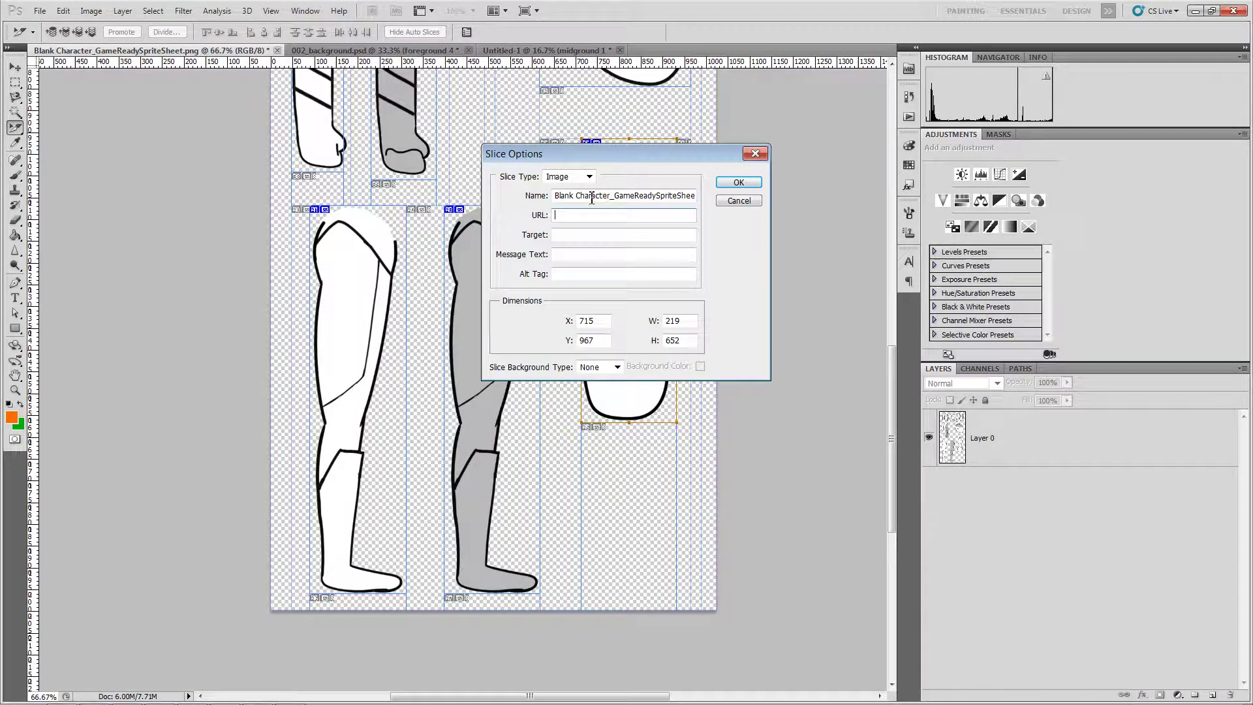
left_click(572, 200)
left_click_drag(557, 198, 749, 200)
type("to")
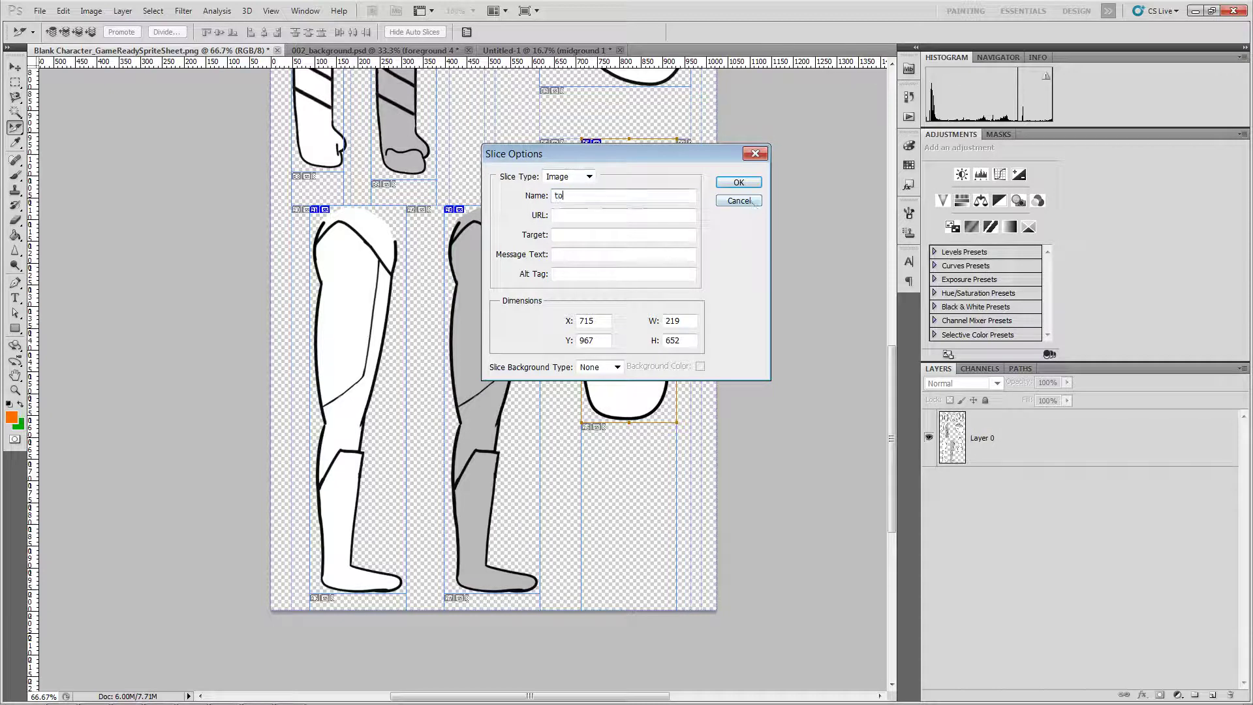
type("rso")
left_click(745, 184)
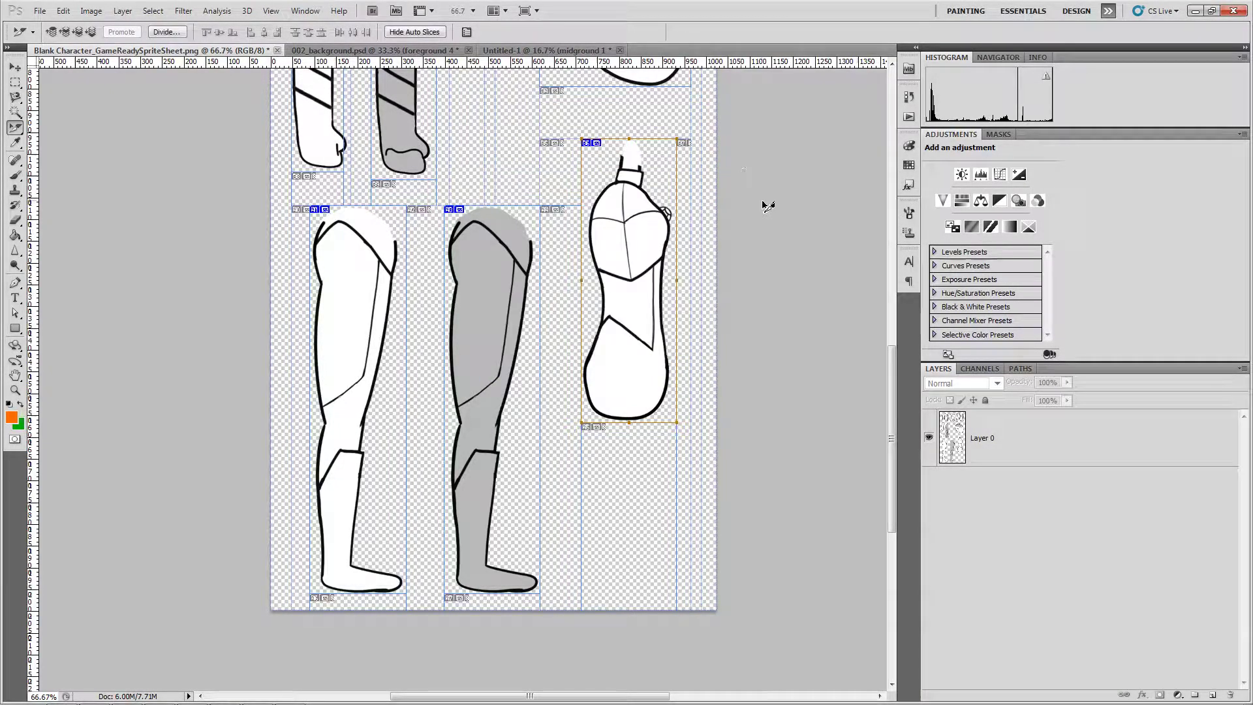
scroll(798, 233, "up", 5)
scroll(797, 234, "up", 5)
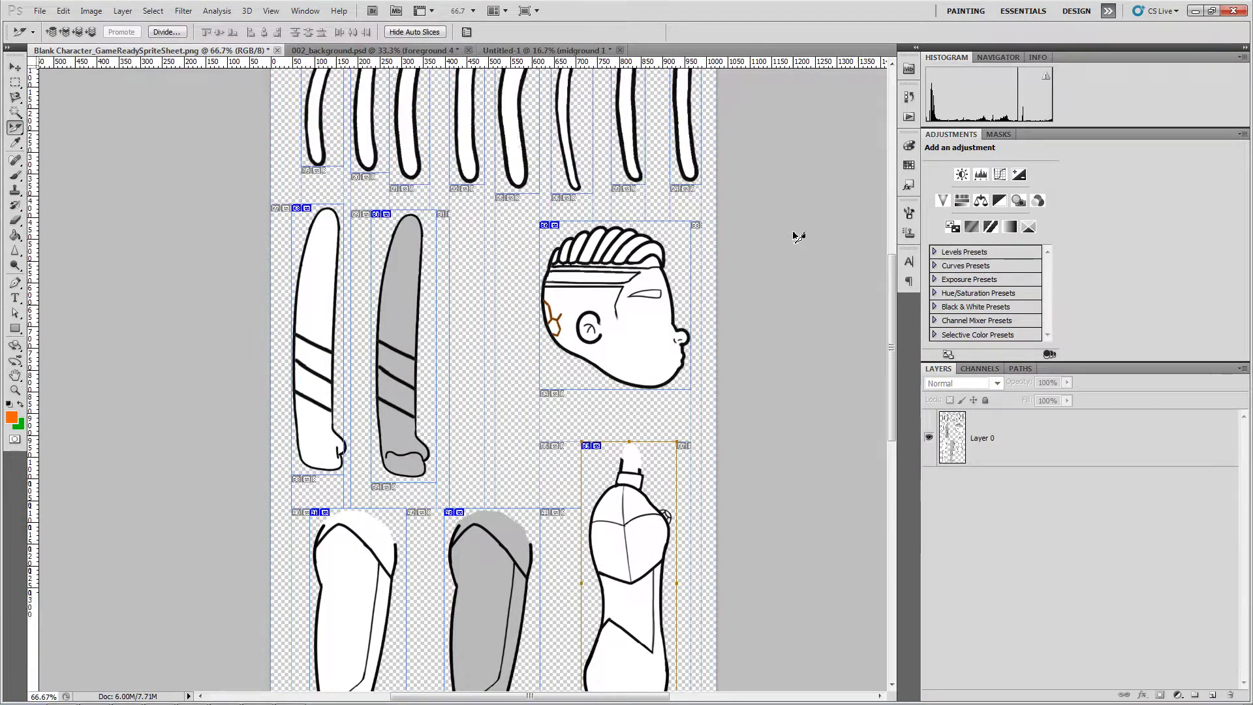
scroll(797, 236, "up", 1)
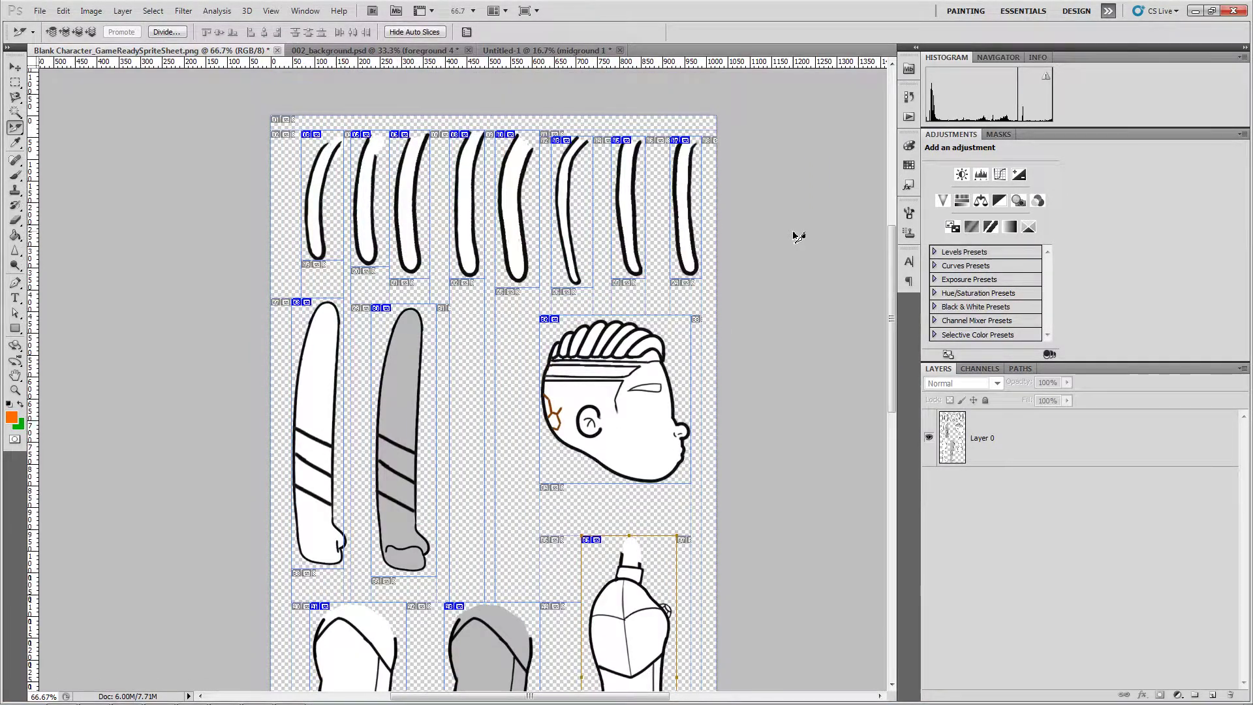
- Open the Save for Web & Devices export for the sliced character sprite sheet
scroll(798, 236, "down", 8)
scroll(797, 236, "down", 3)
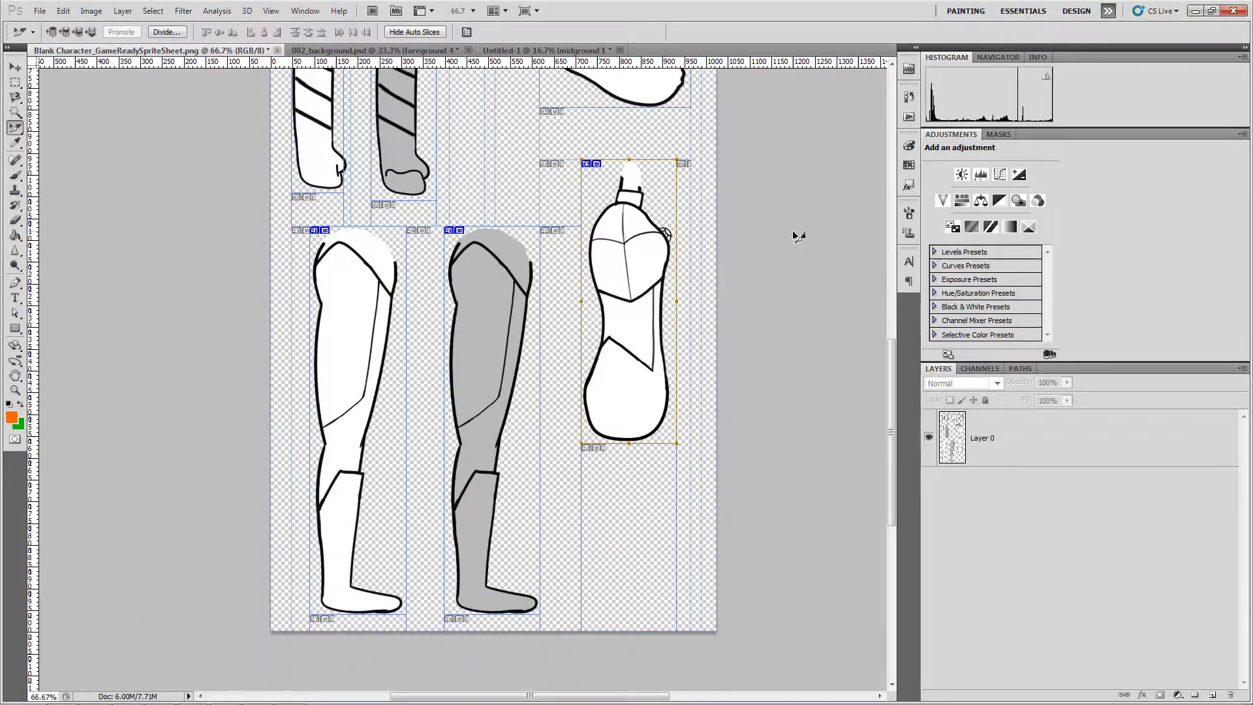
left_click(40, 10)
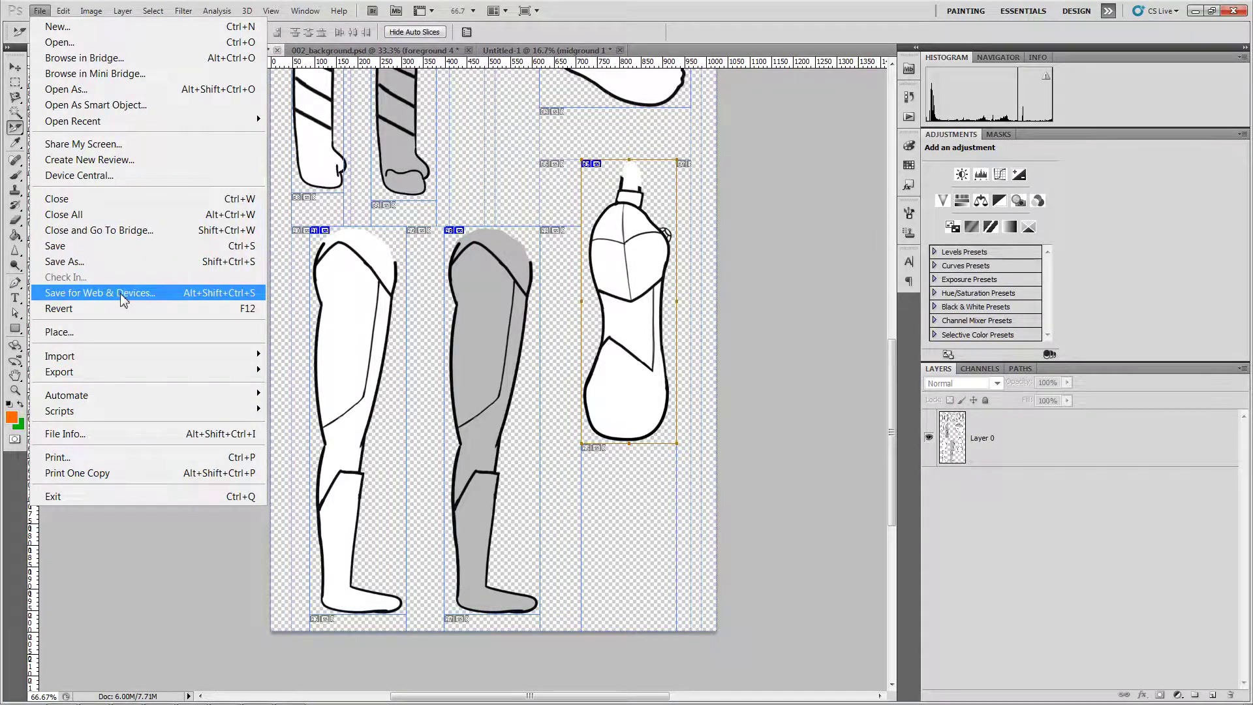
left_click(118, 297)
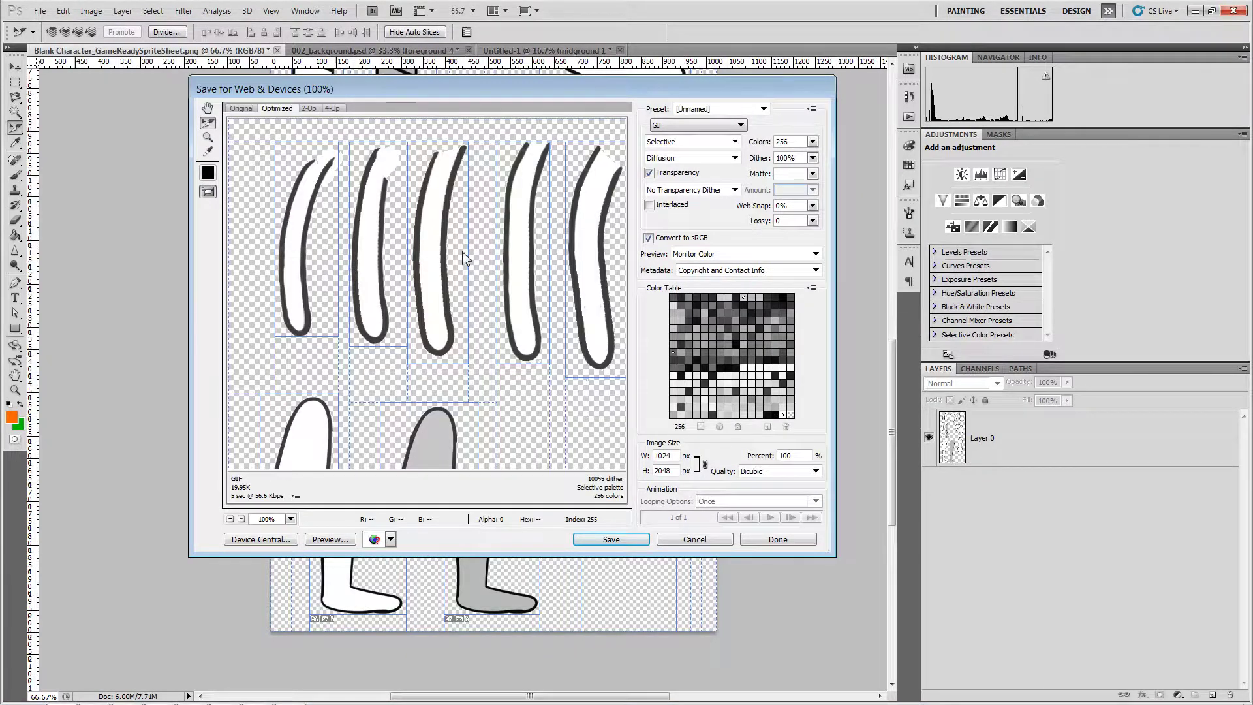
- Set the export format of the first two hair strand slices to PNG-24
left_click(300, 217)
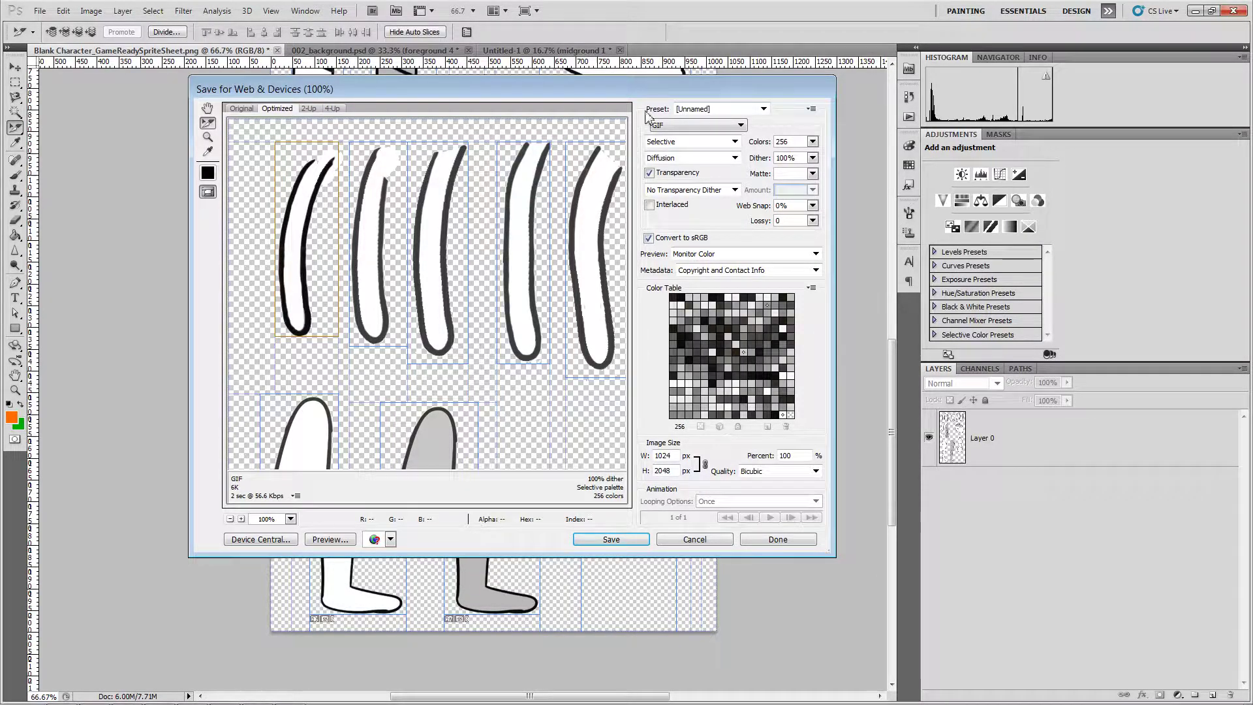
left_click(670, 124)
left_click(666, 162)
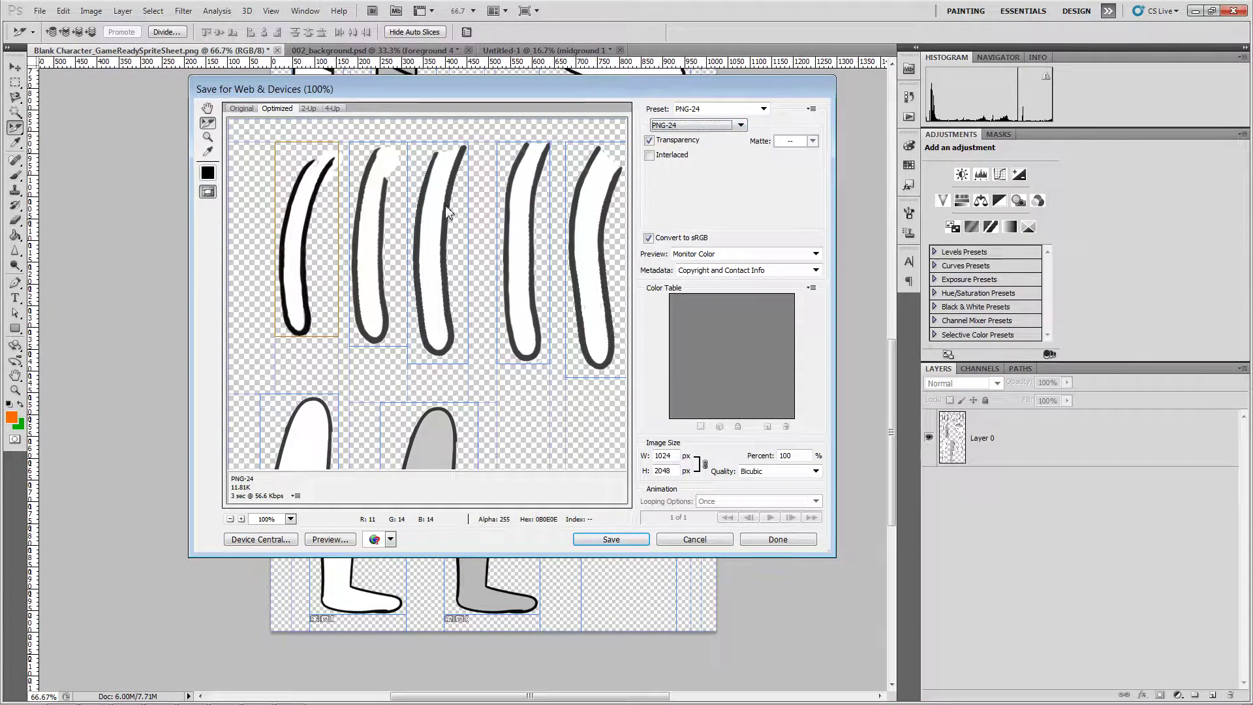
left_click(393, 219)
left_click(696, 125)
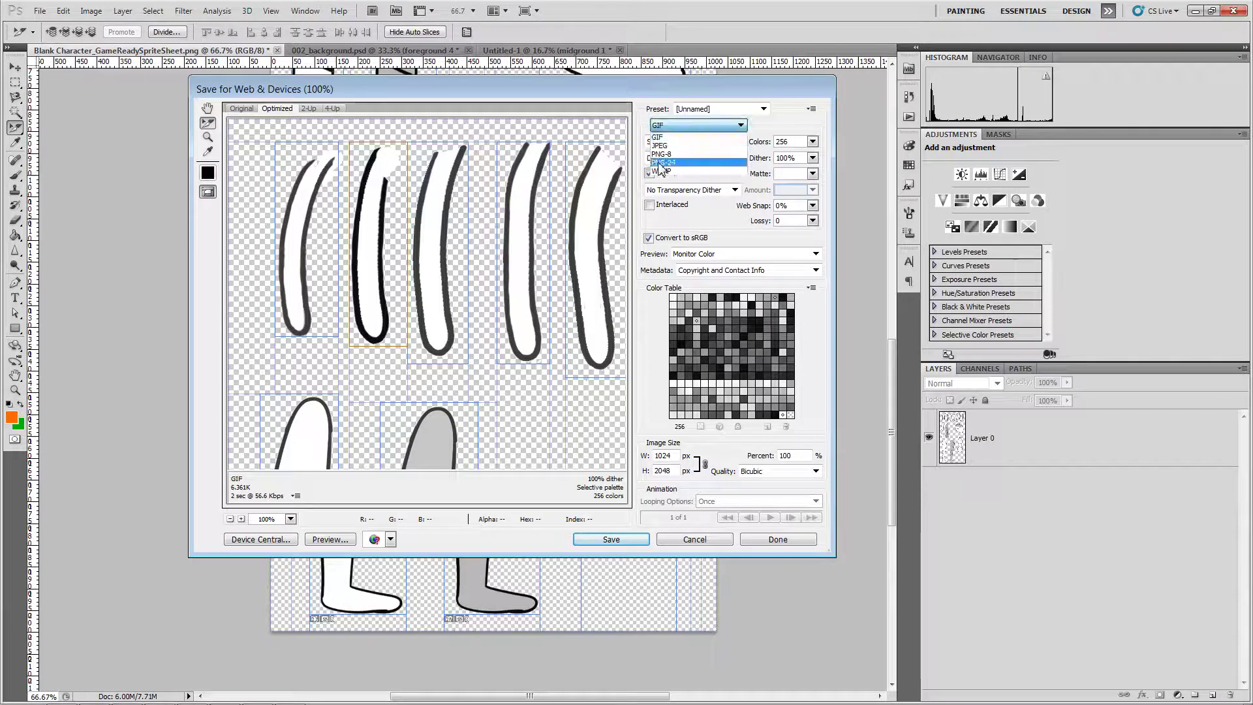
left_click(667, 162)
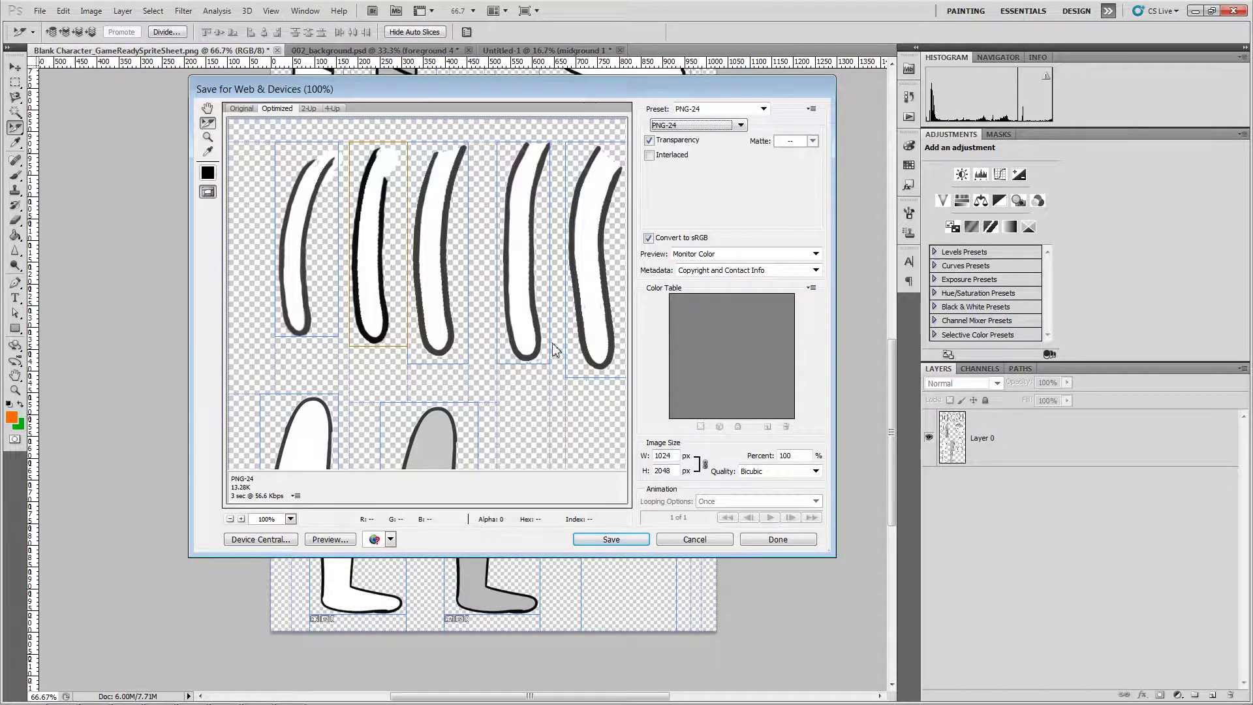
scroll(348, 250, "down", 2)
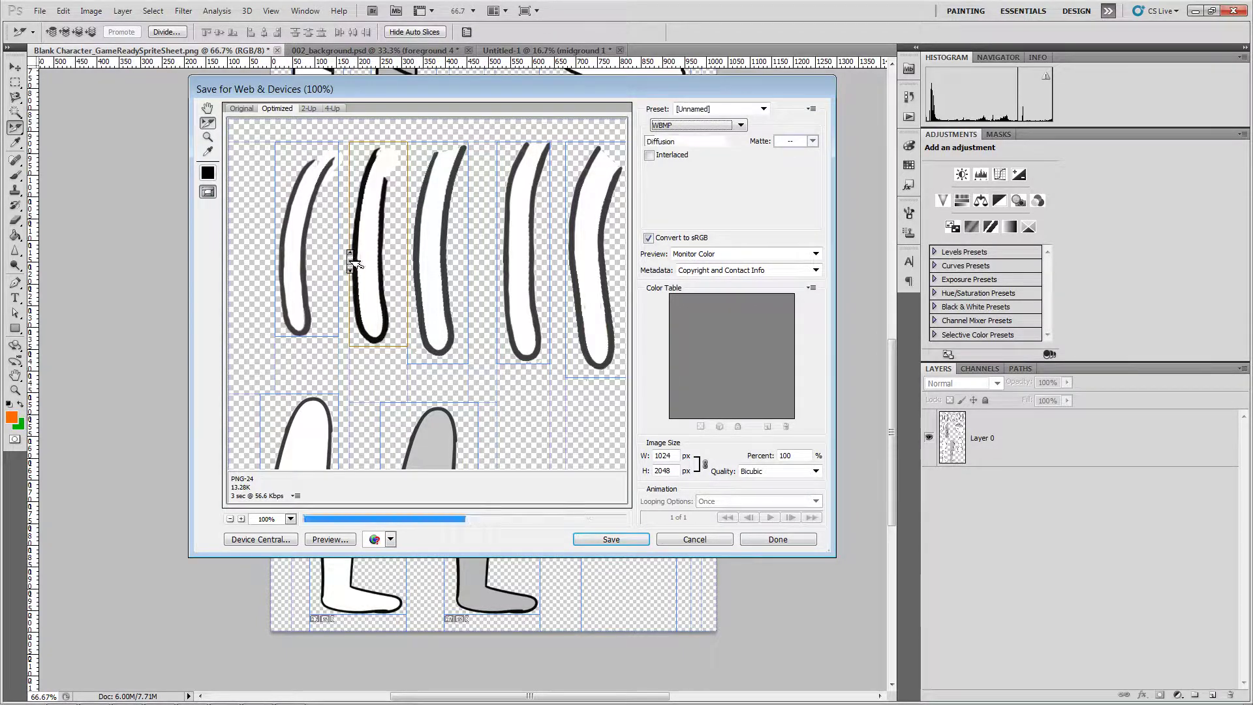
- Select all slices across the whole sprite sheet preview and set their export format to PNG-24
left_click(230, 520)
left_click(230, 519)
left_click(231, 518)
left_click(230, 519)
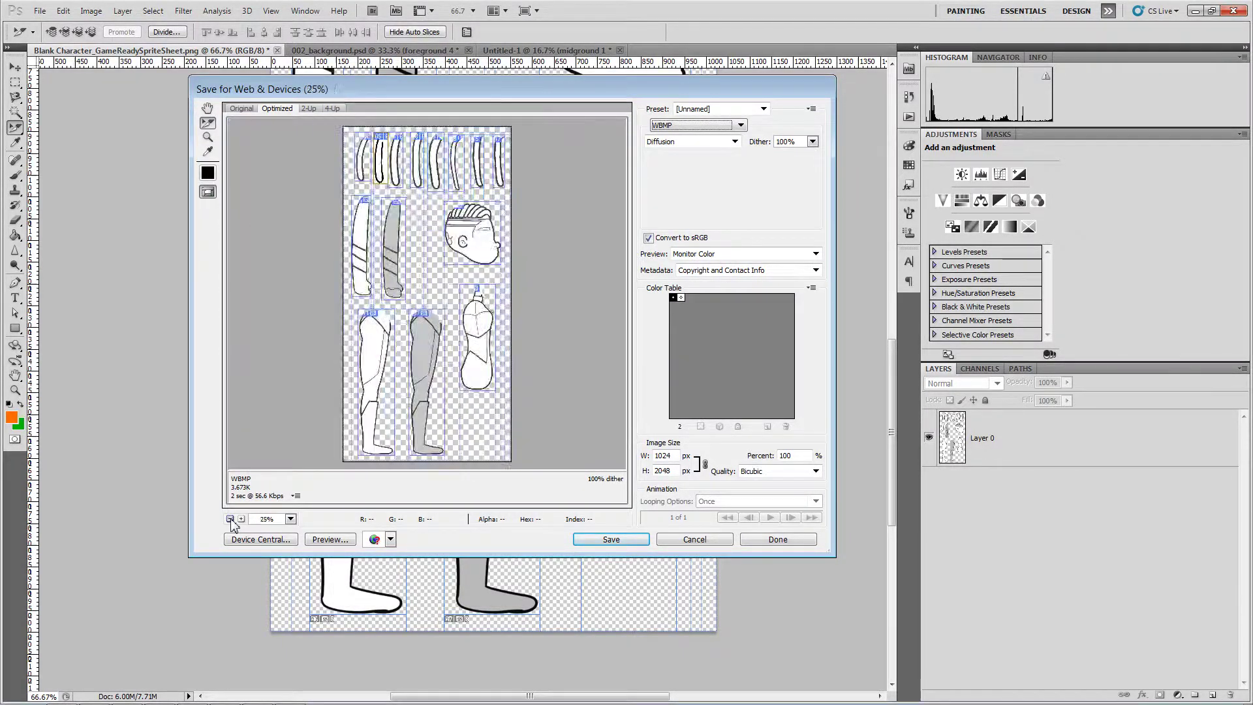
left_click(231, 519)
left_click(230, 519)
left_click_drag(340, 186, 499, 415)
left_click(678, 126)
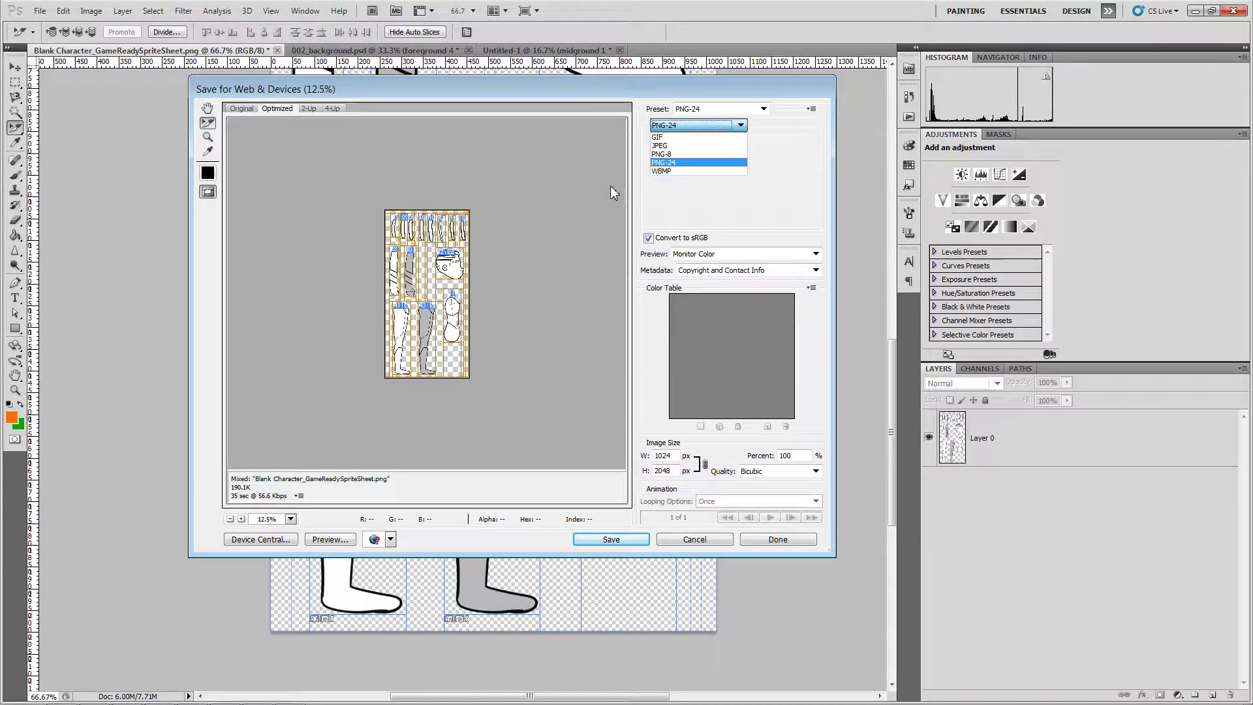
left_click(588, 216)
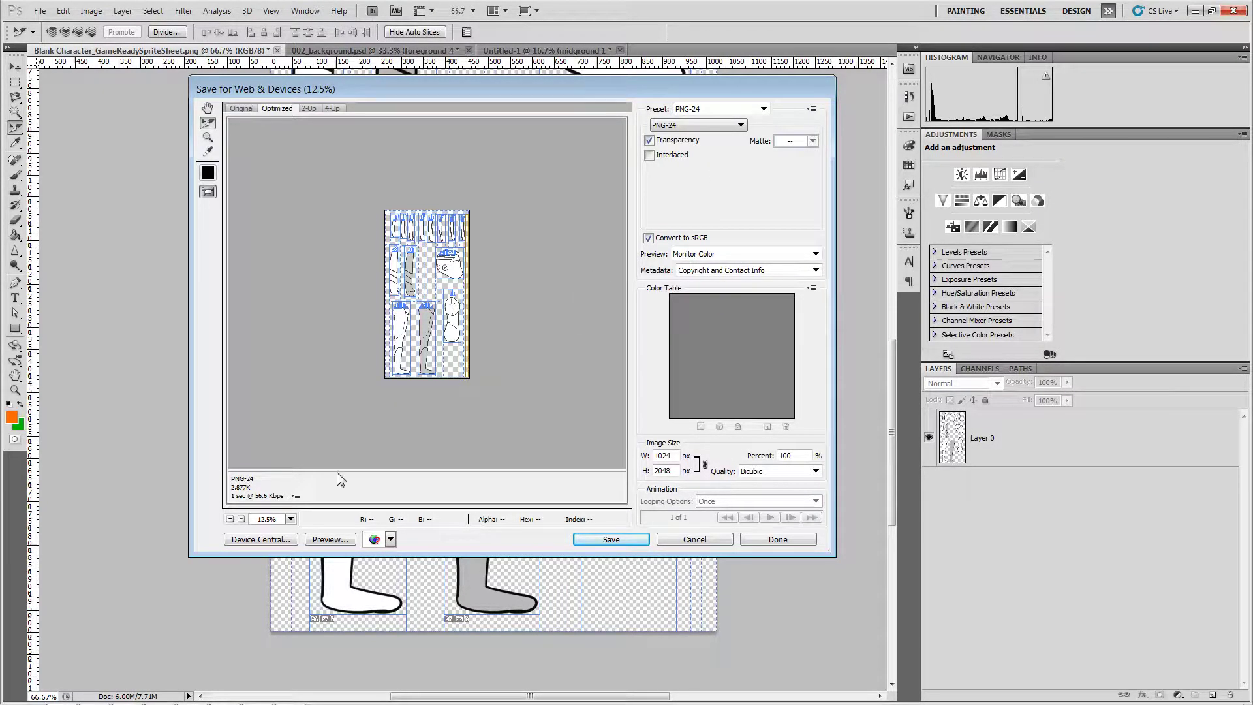
- Check the export format of the leg, torso and head slices, and start saving the optimized images
left_click(290, 521)
left_click(241, 521)
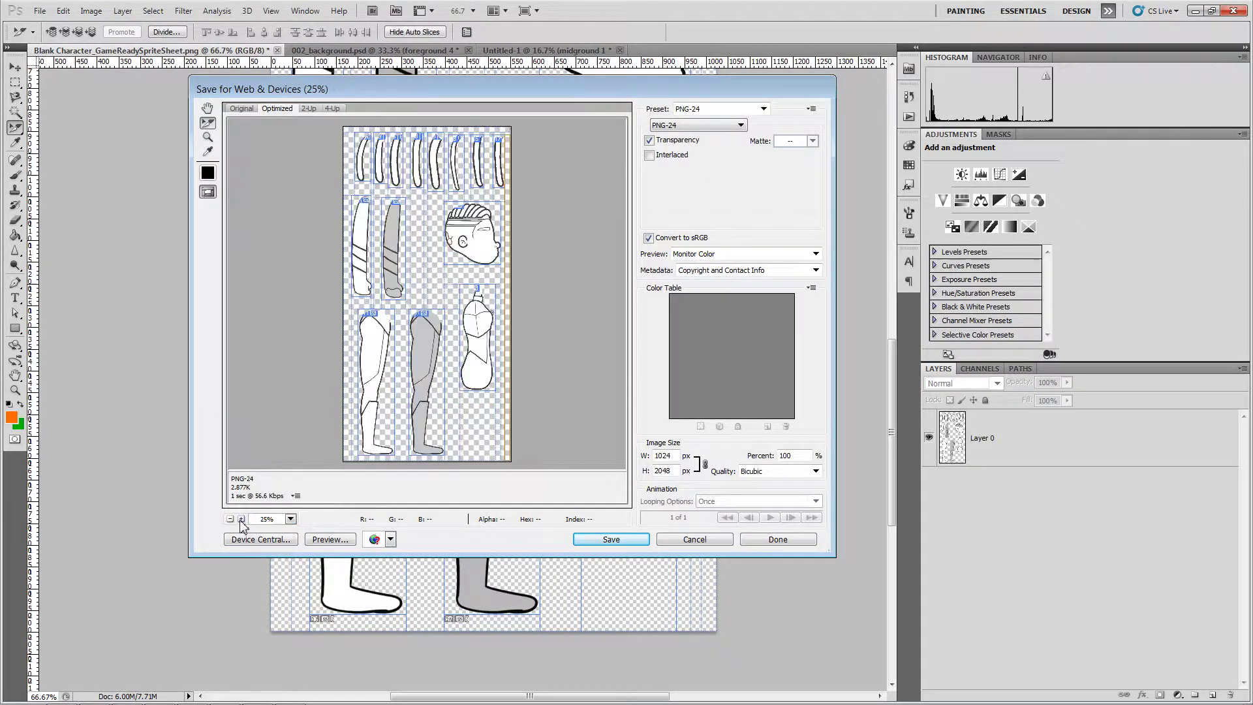
left_click(241, 520)
left_click(240, 520)
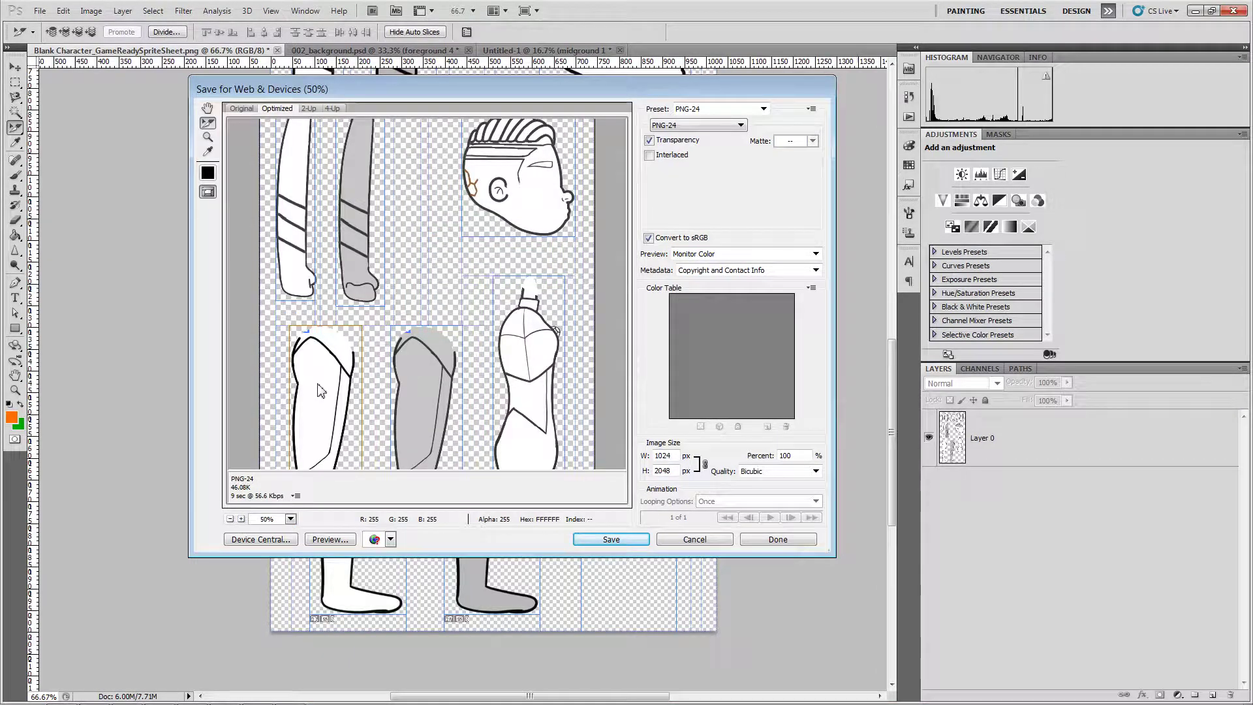
left_click(398, 380)
left_click(517, 369)
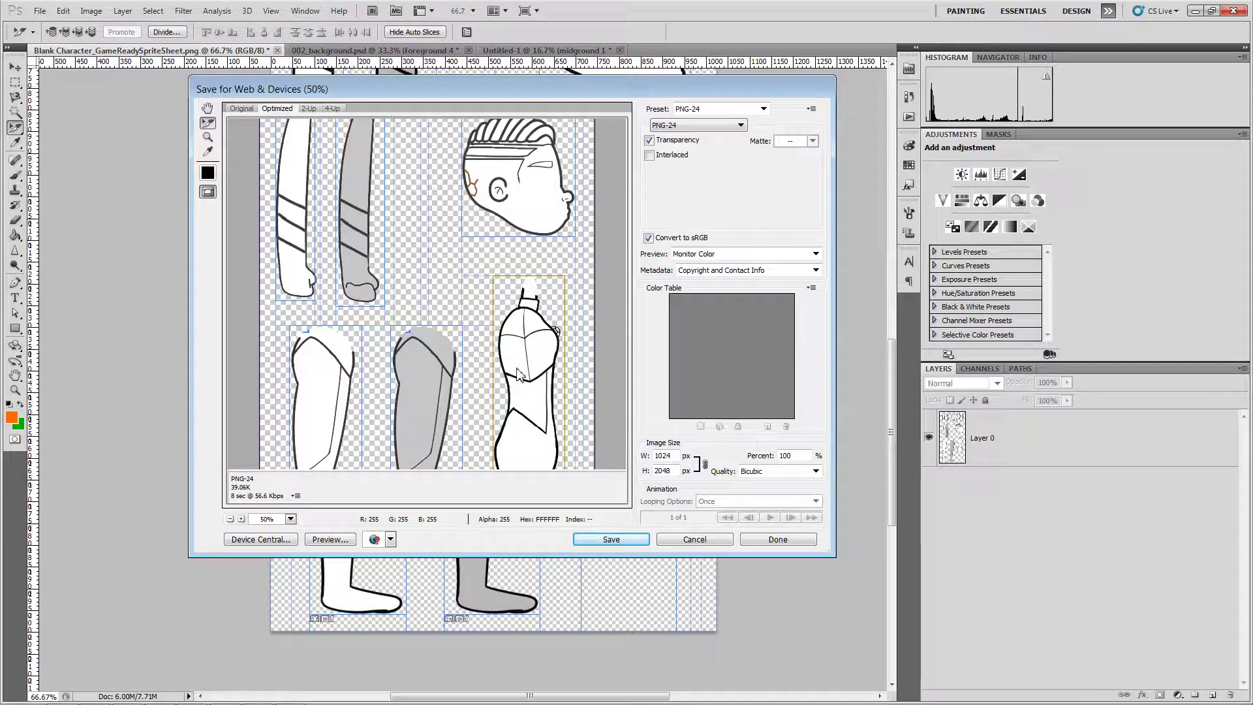
left_click(513, 210)
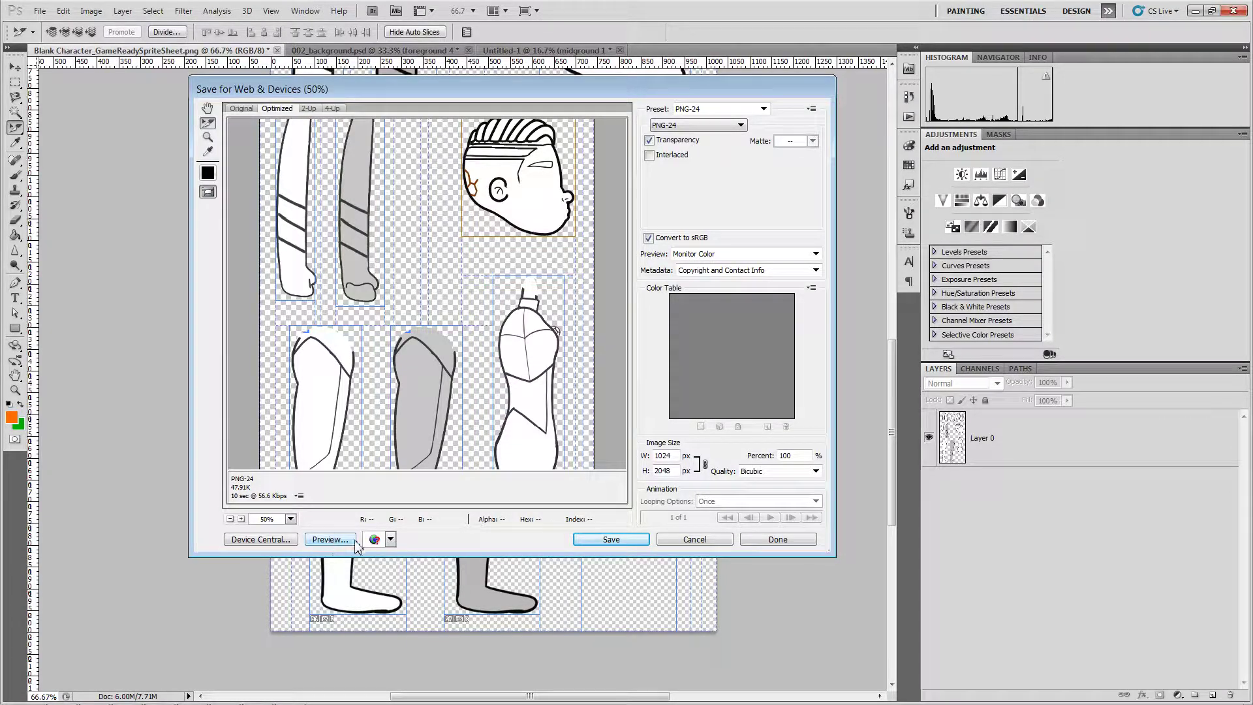
left_click(630, 542)
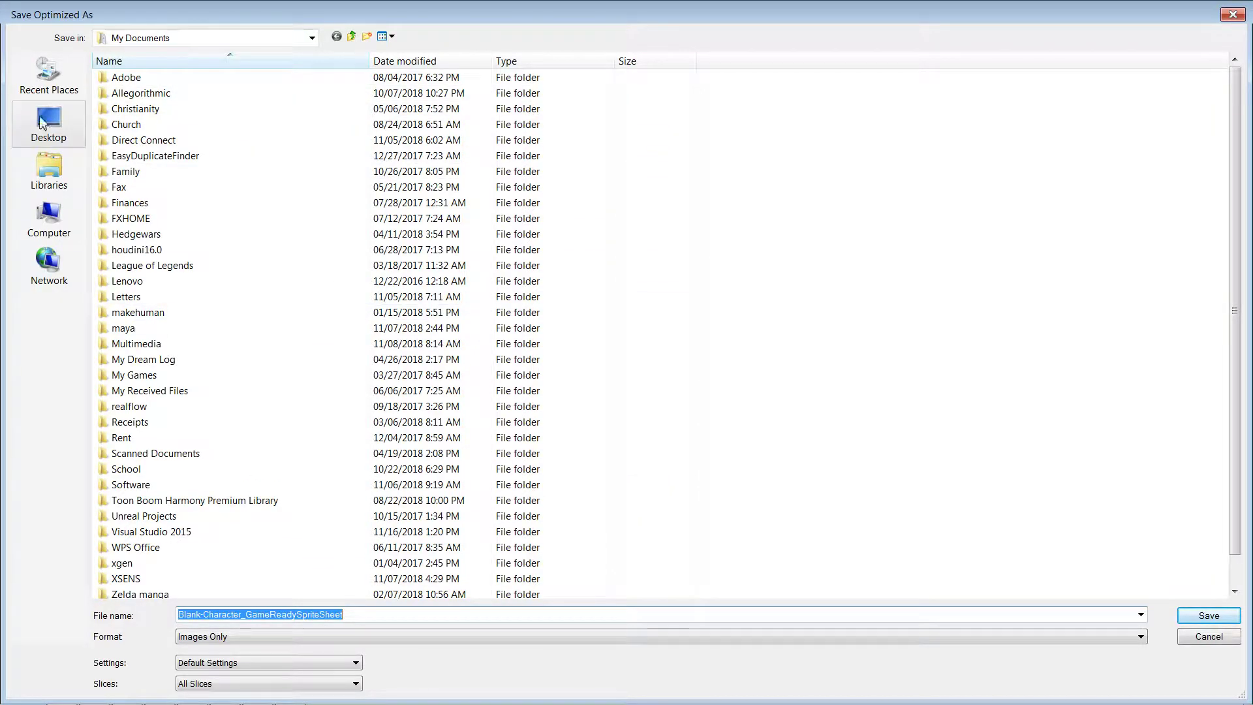
left_click(49, 77)
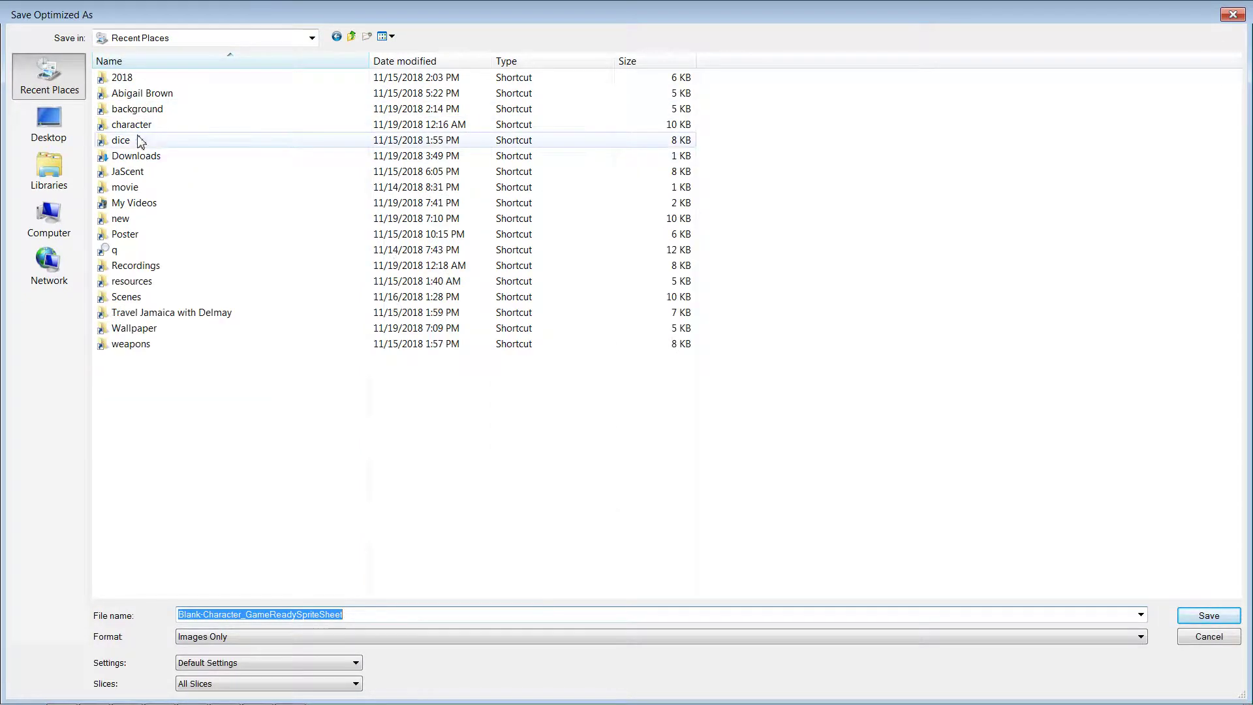
left_click(140, 141)
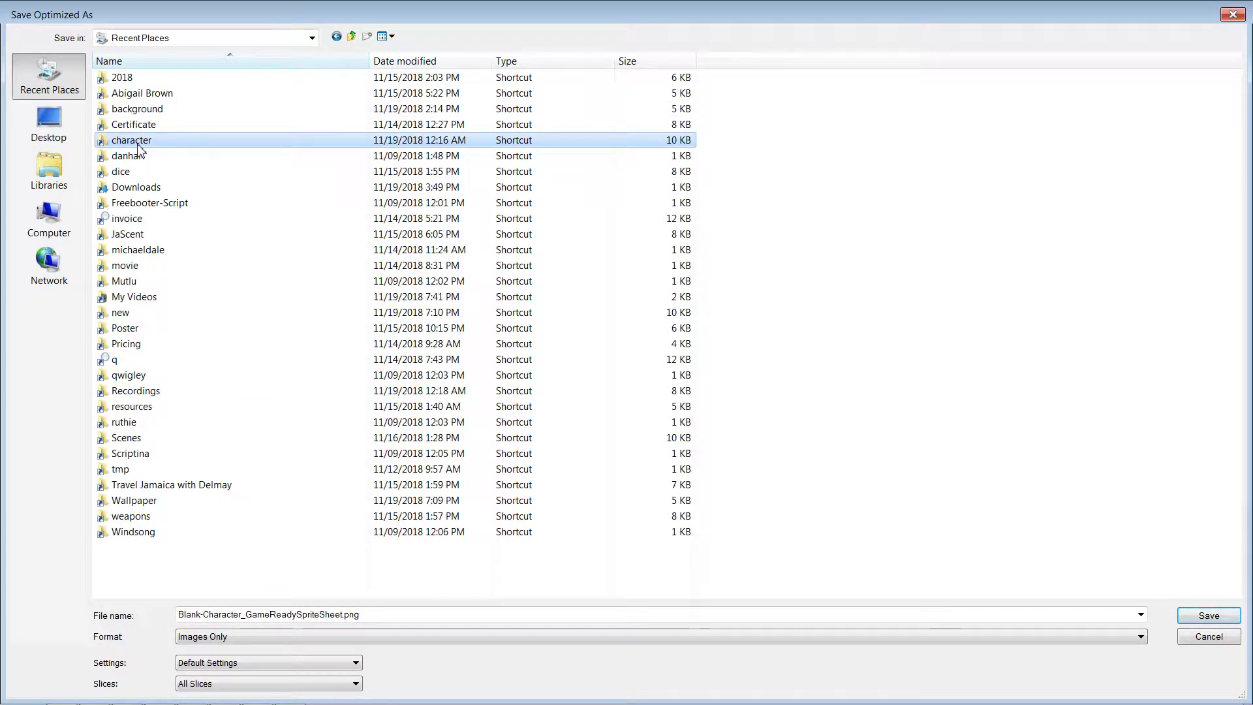
double_click(138, 145)
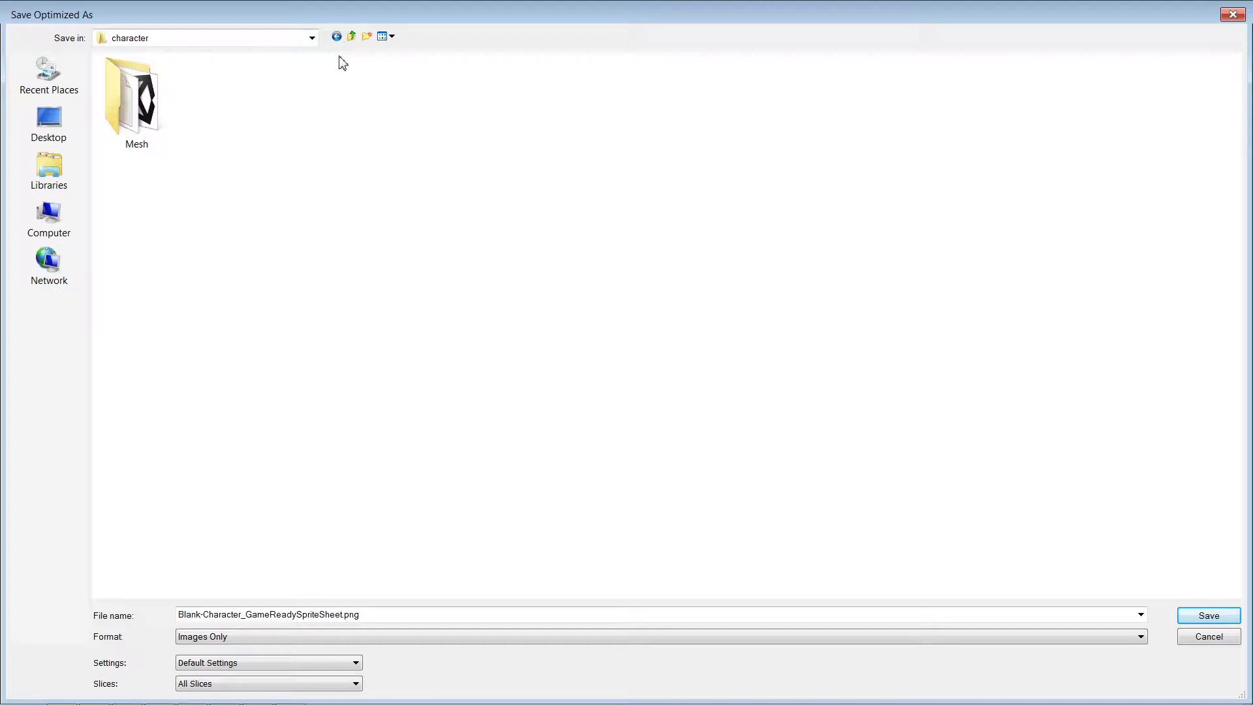
left_click(351, 38)
left_click(350, 38)
left_click(350, 38)
left_click(351, 37)
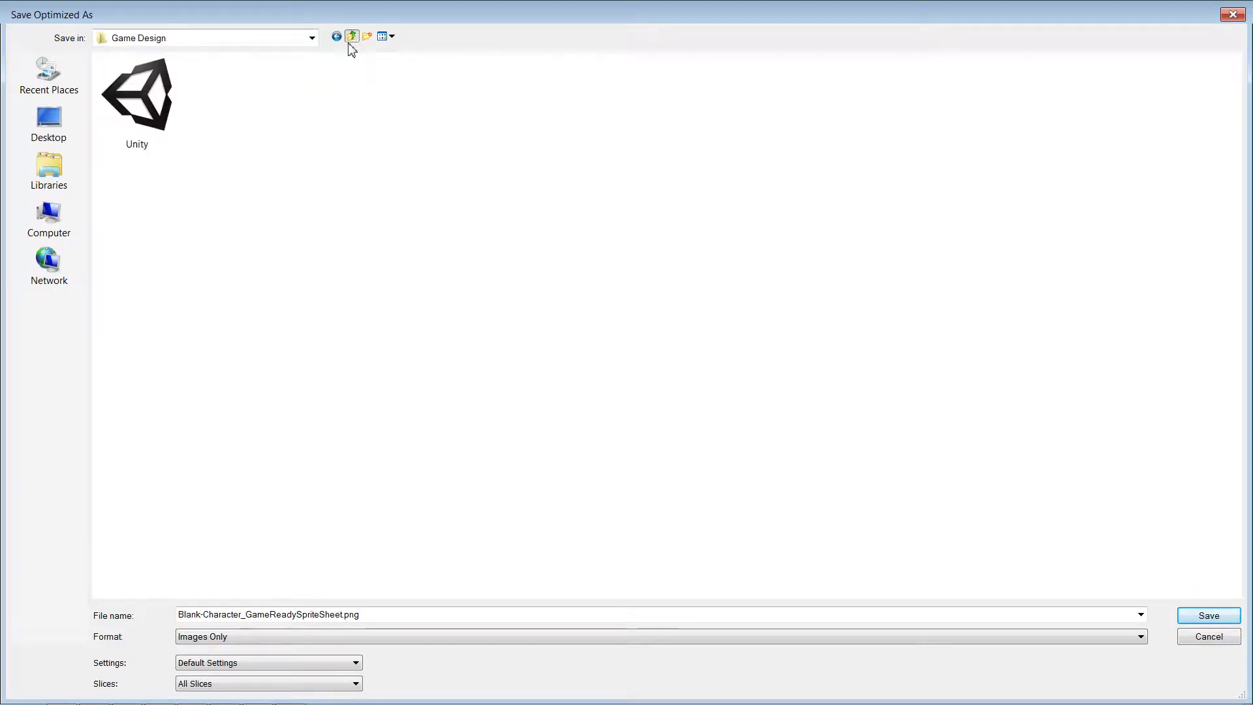
left_click(351, 37)
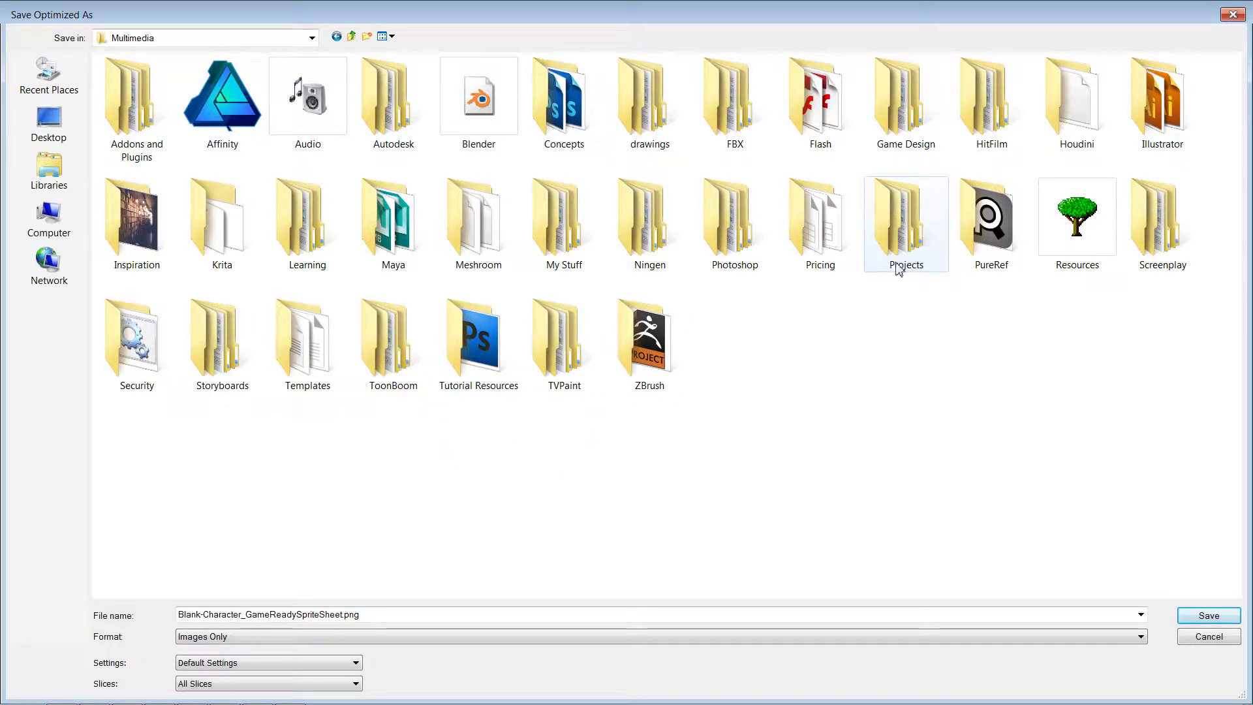
- Save all slices as images in the Documents library's School > Tools 1 - 2018 - assessments > Character folder
left_click(32, 180)
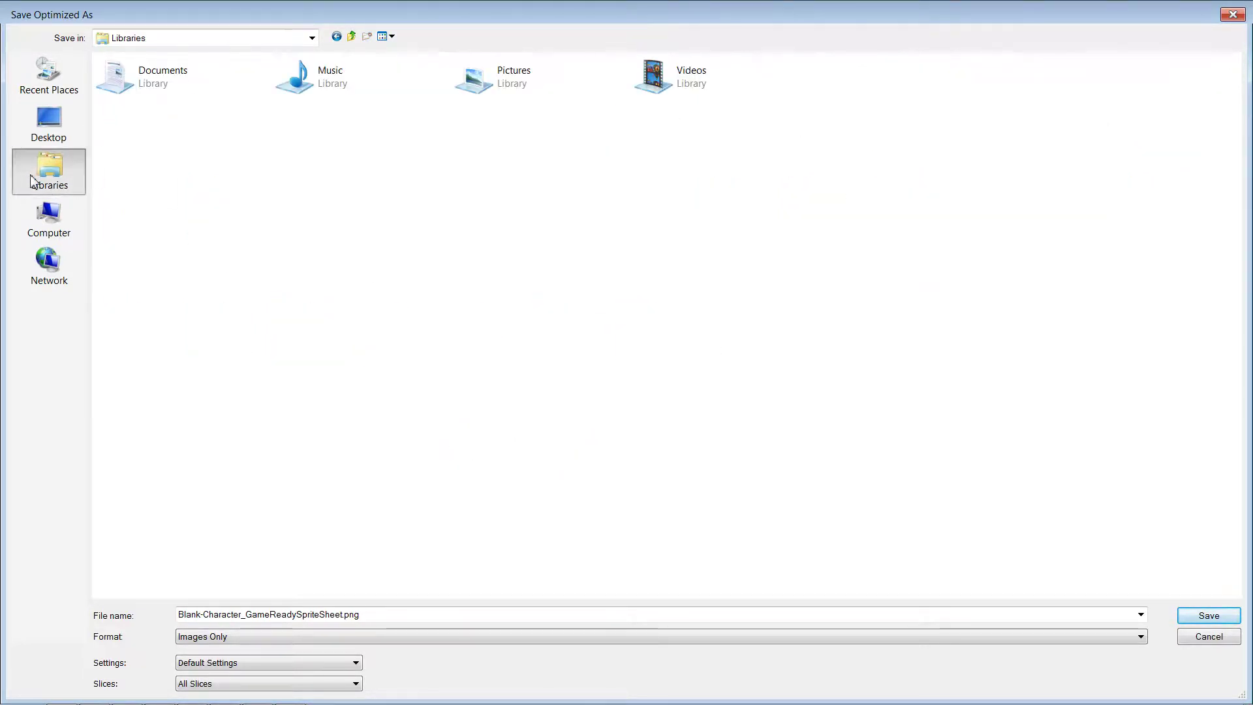
double_click(162, 79)
double_click(218, 383)
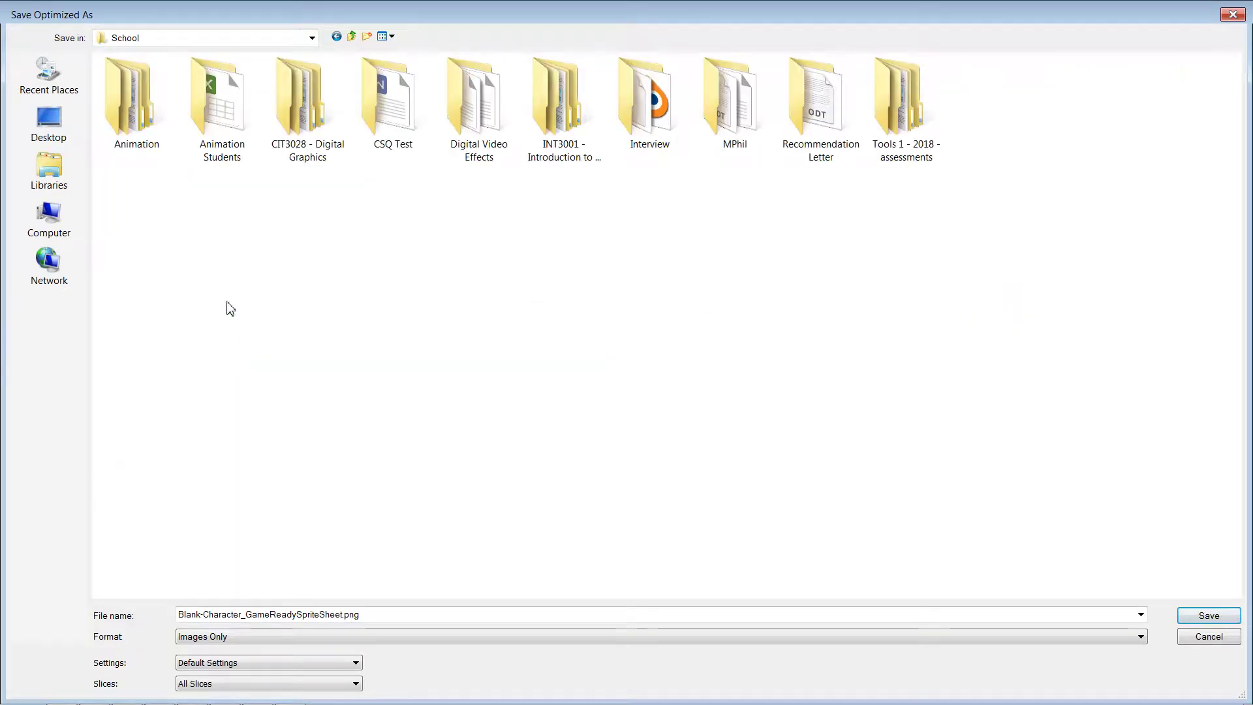
double_click(923, 154)
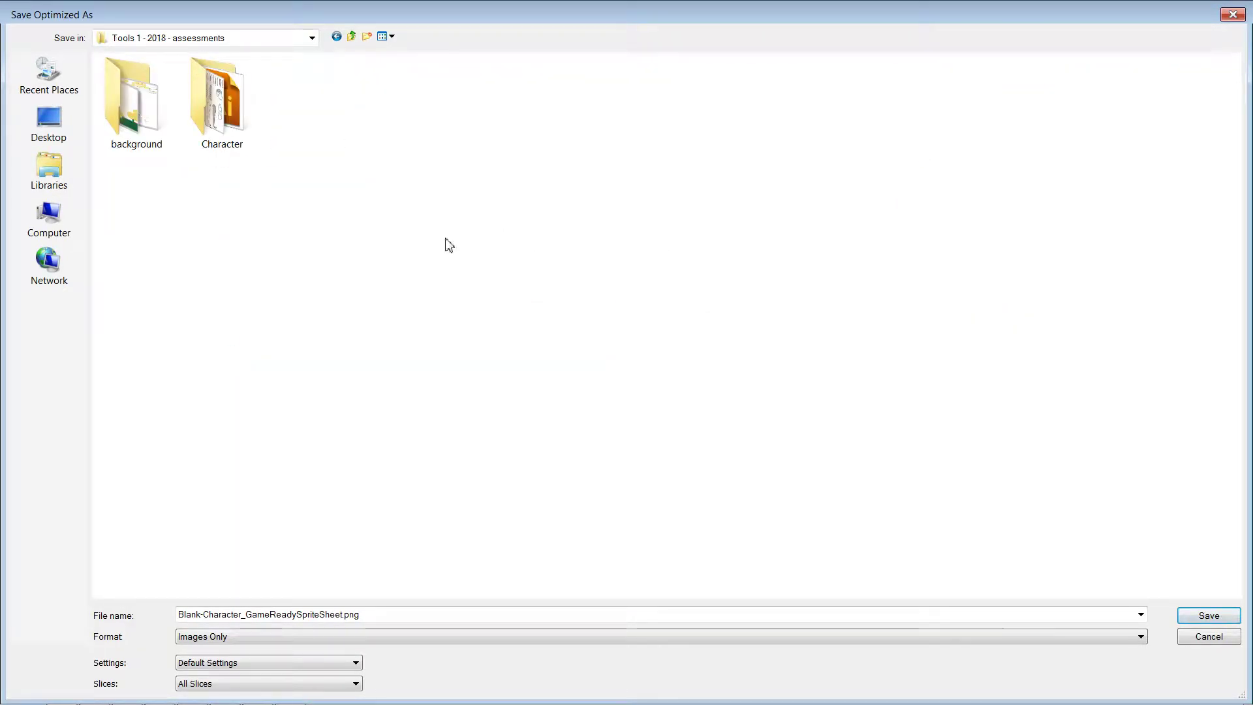
double_click(231, 124)
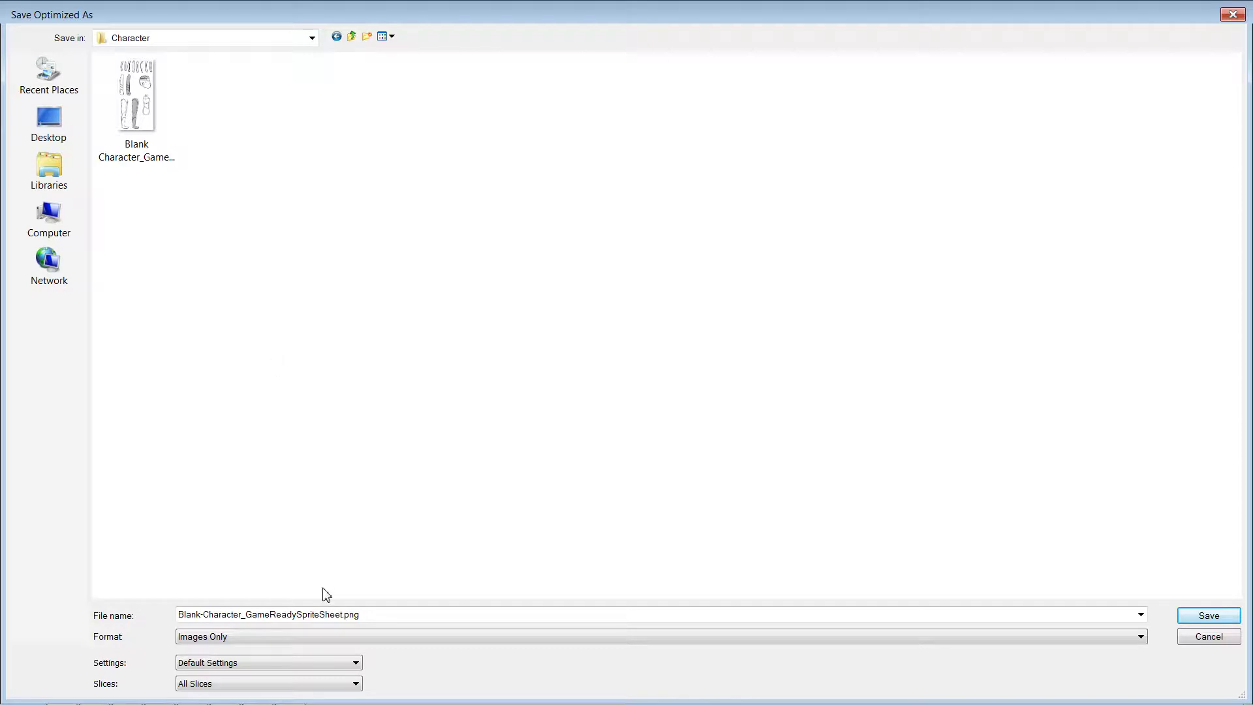
left_click(361, 614)
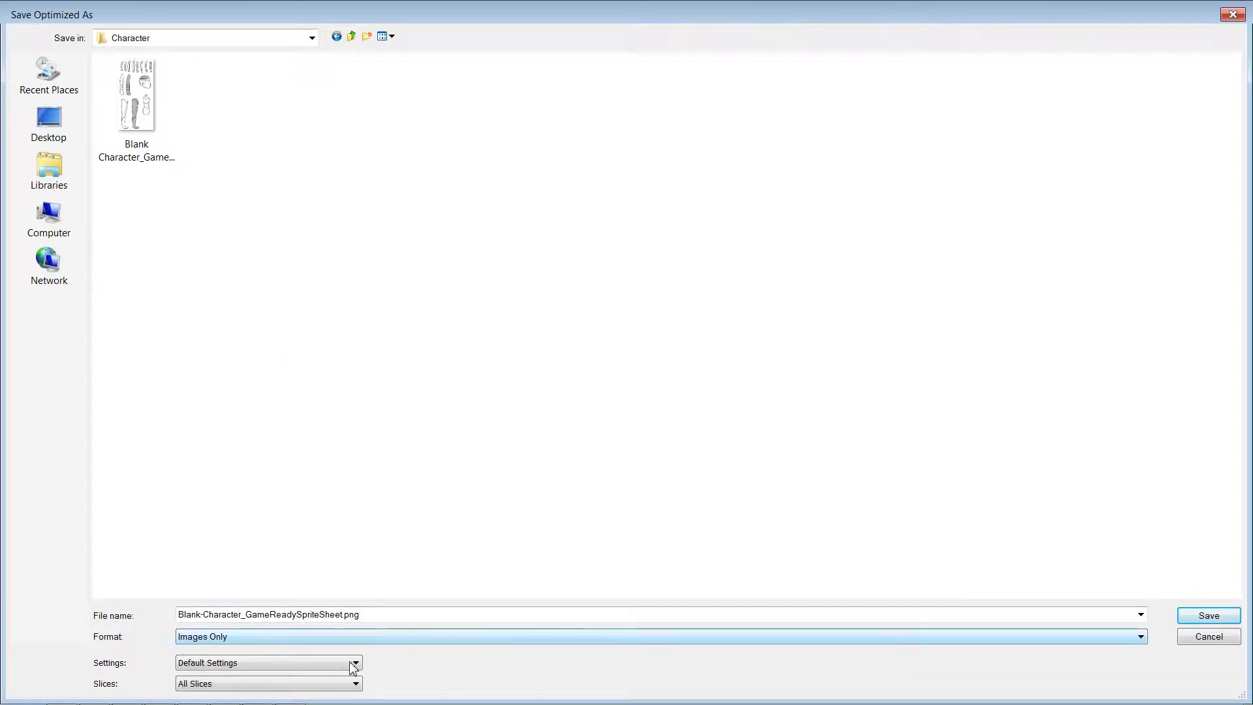
left_click(1209, 616)
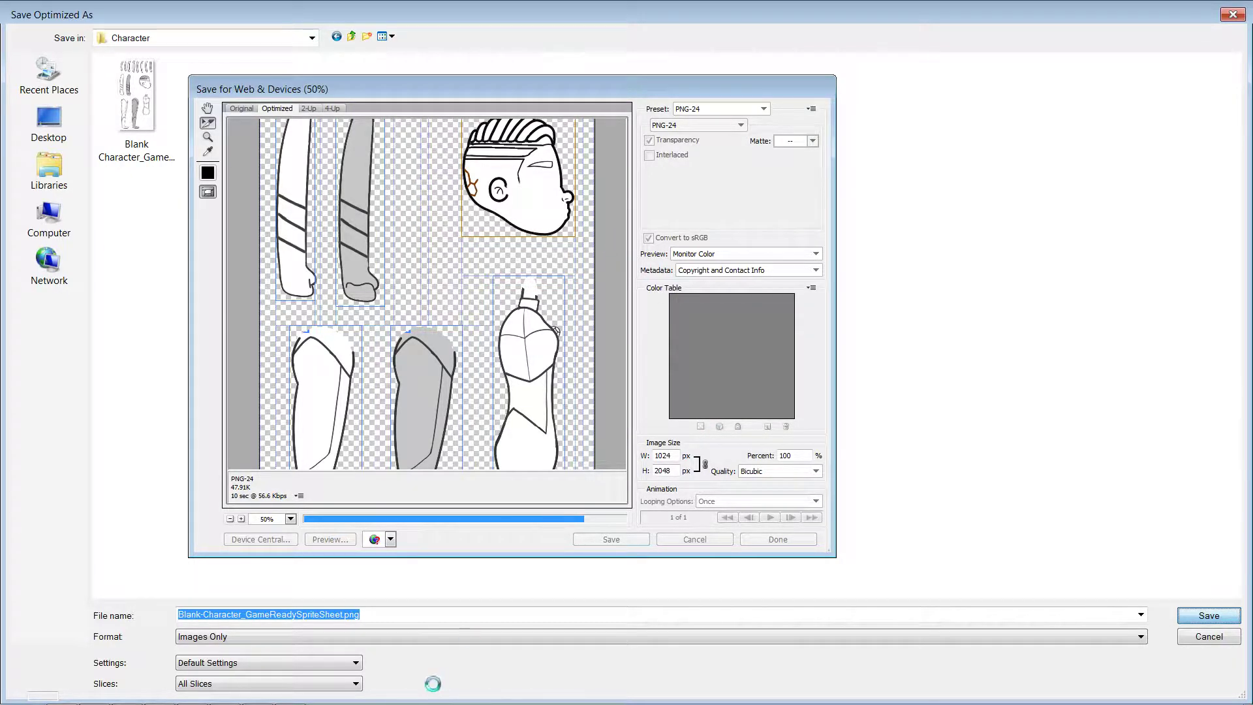
- Switch to Windows Explorer and open the exported images folder in My Documents > School > Tools 1 - 2018 - assessments > Character
mouse_move(195, 694)
left_click(100, 694)
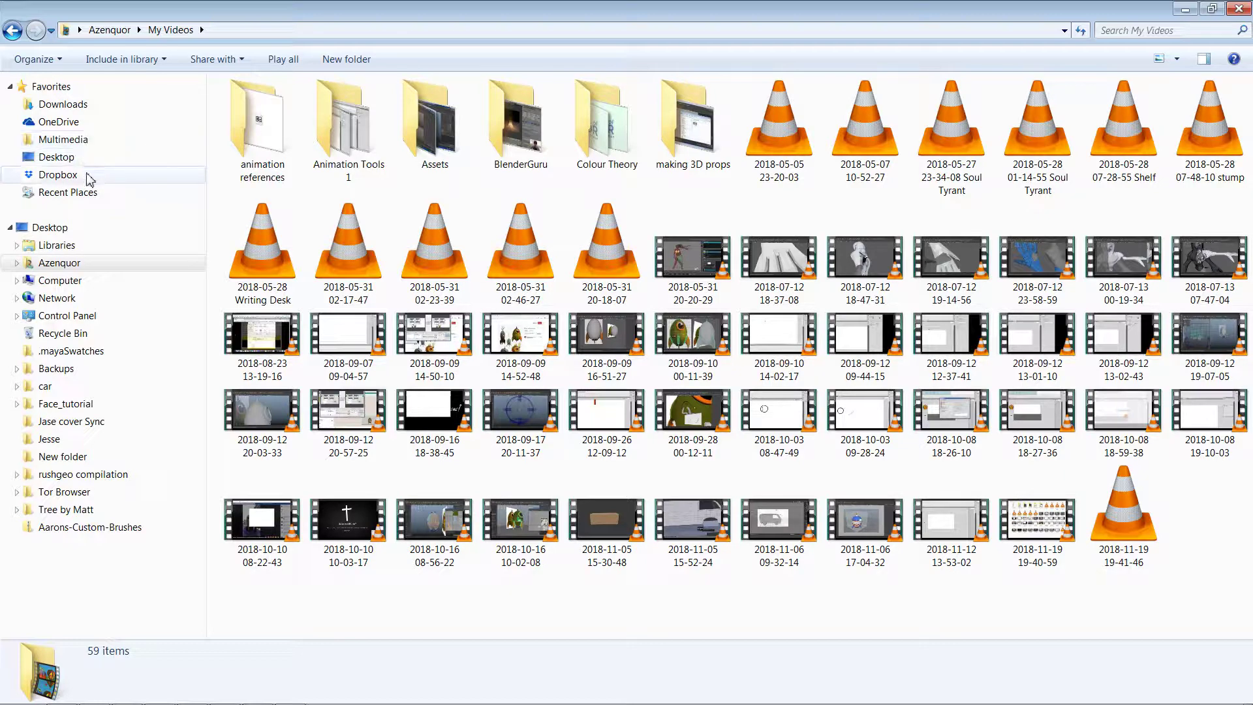
left_click(113, 30)
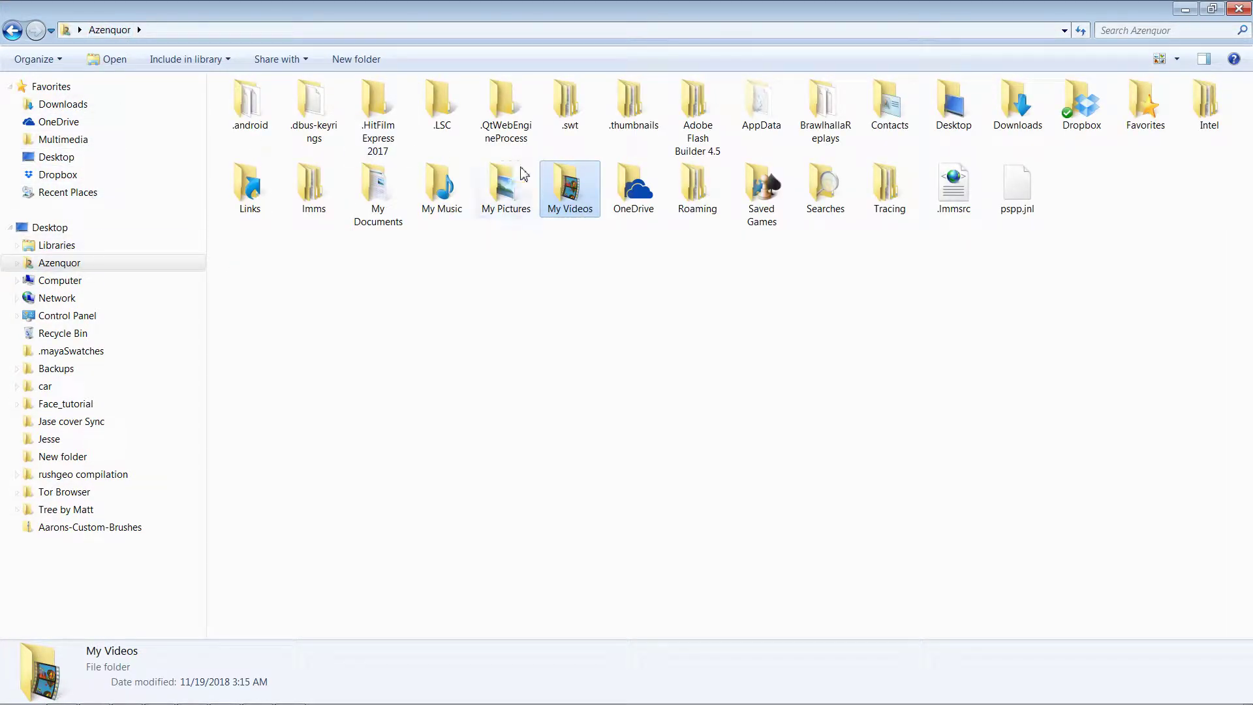
double_click(385, 196)
key("s")
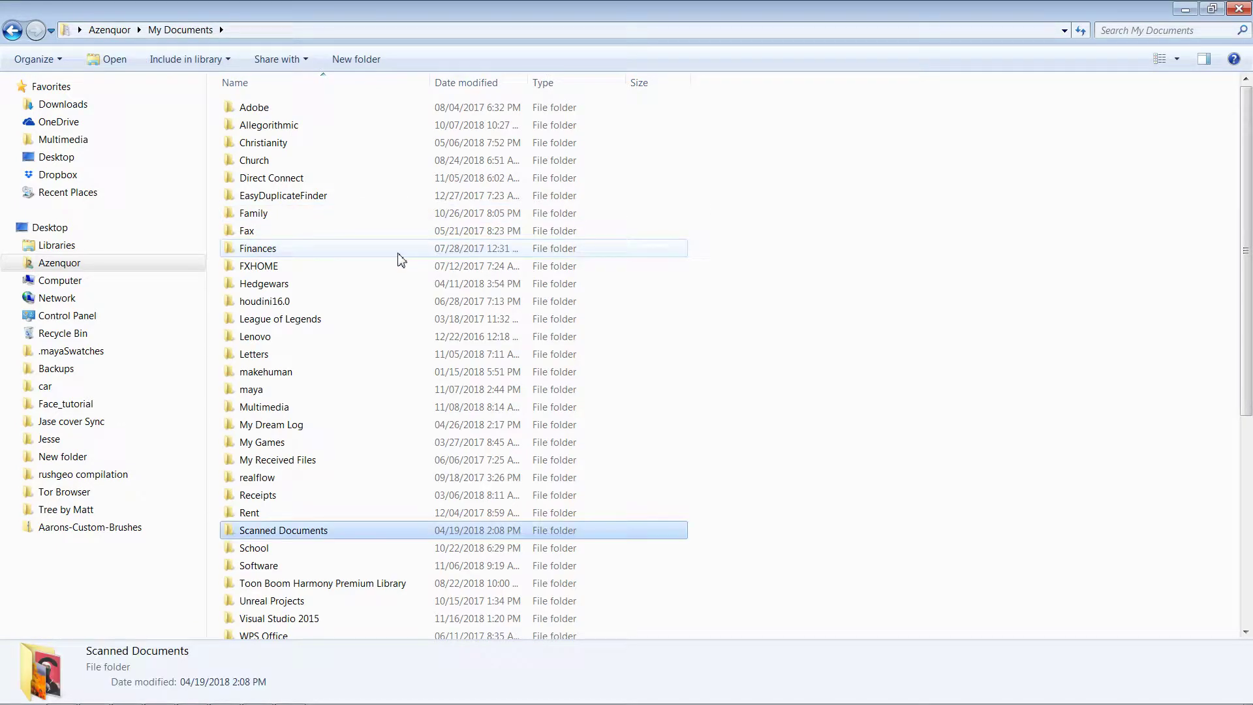
double_click(252, 550)
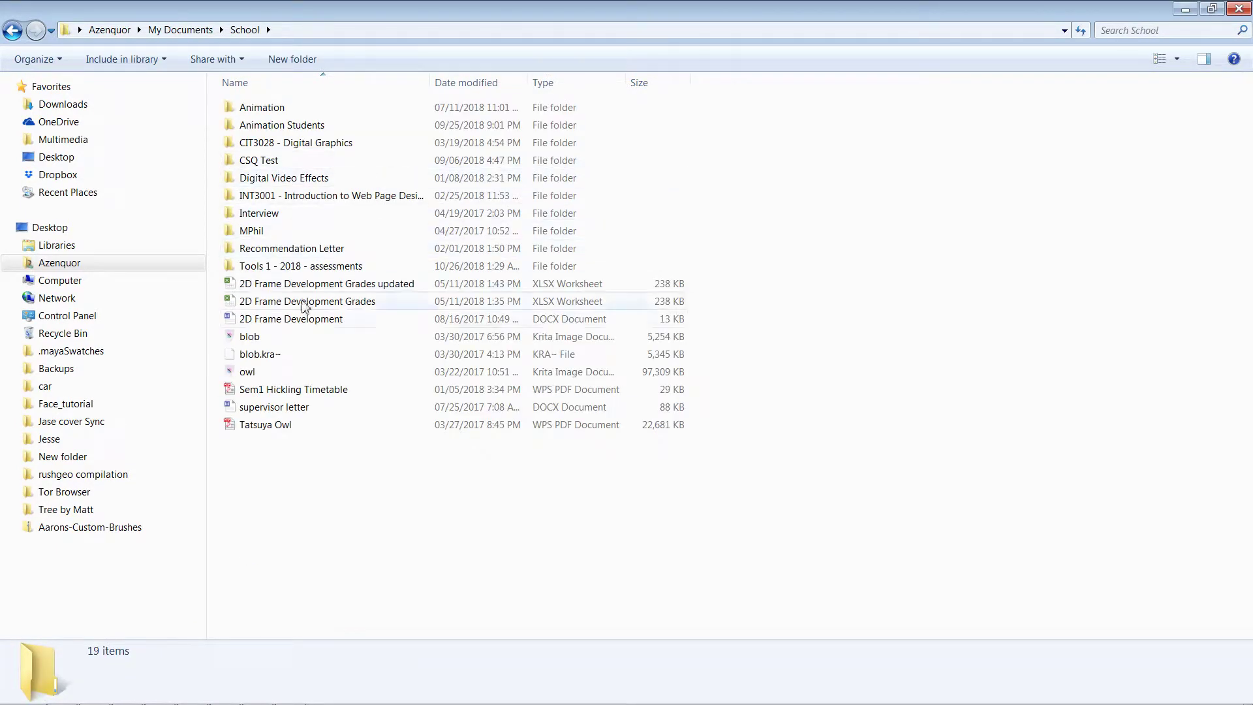
double_click(295, 264)
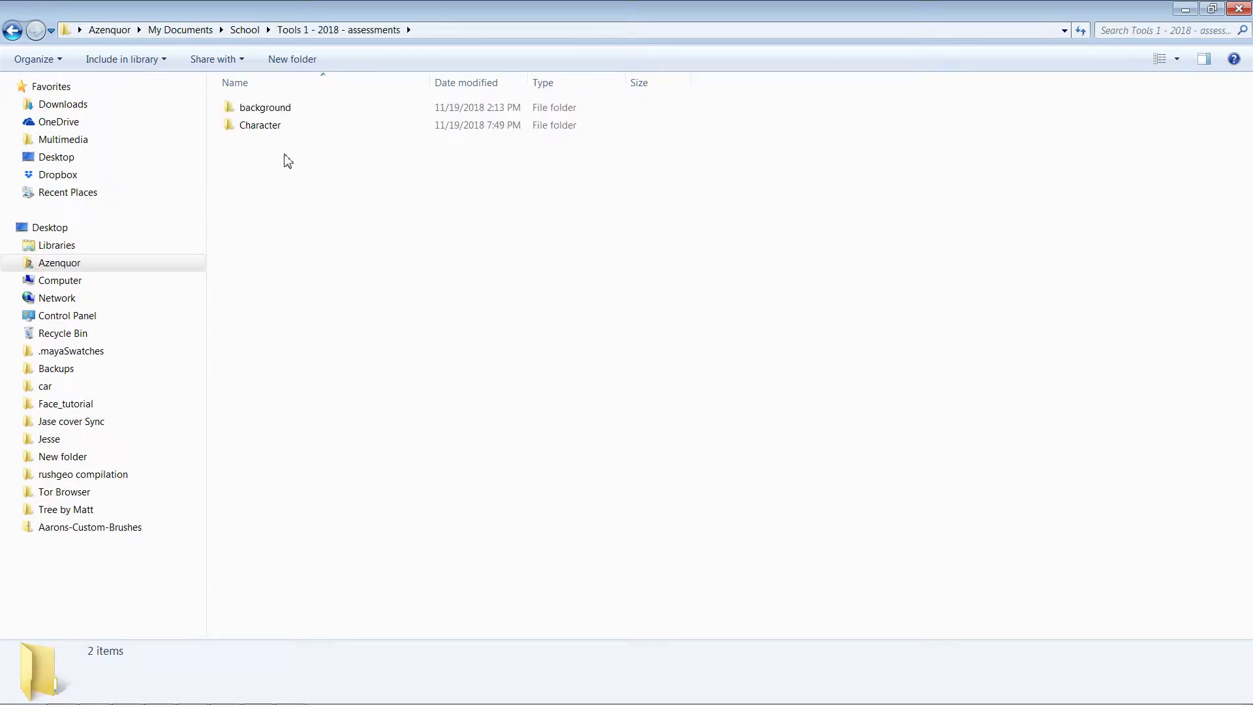
double_click(272, 127)
left_click(274, 137)
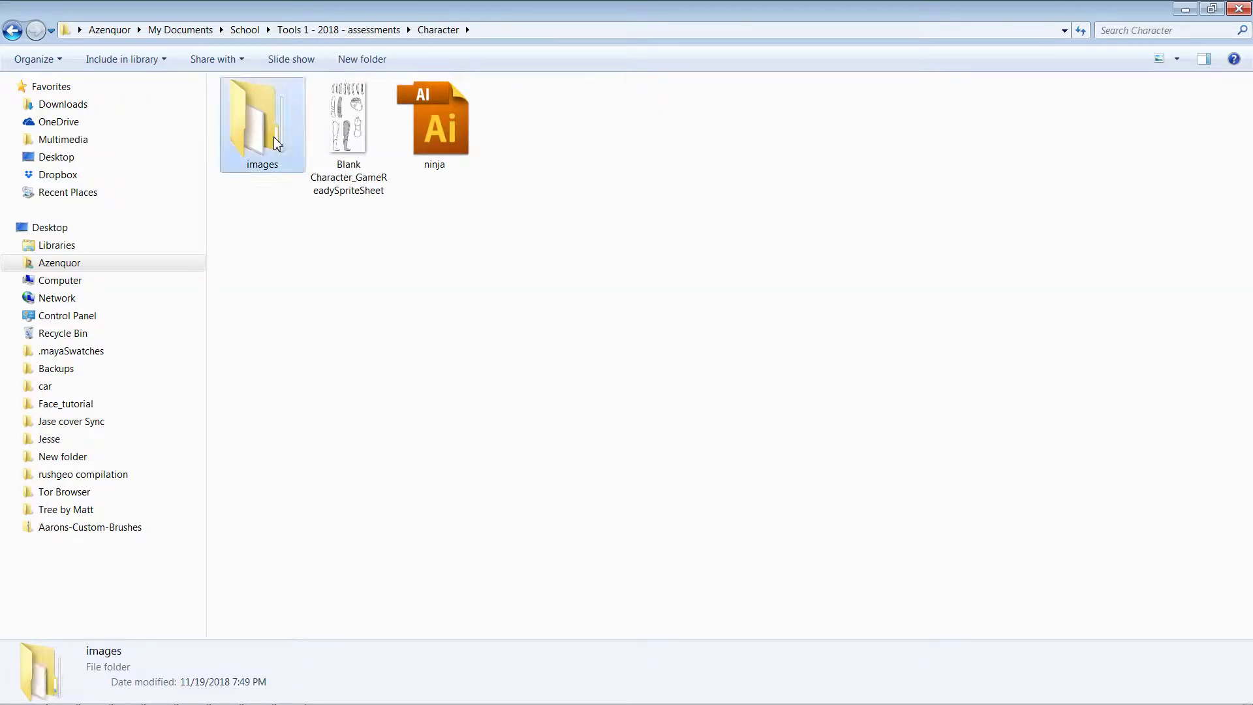
double_click(274, 138)
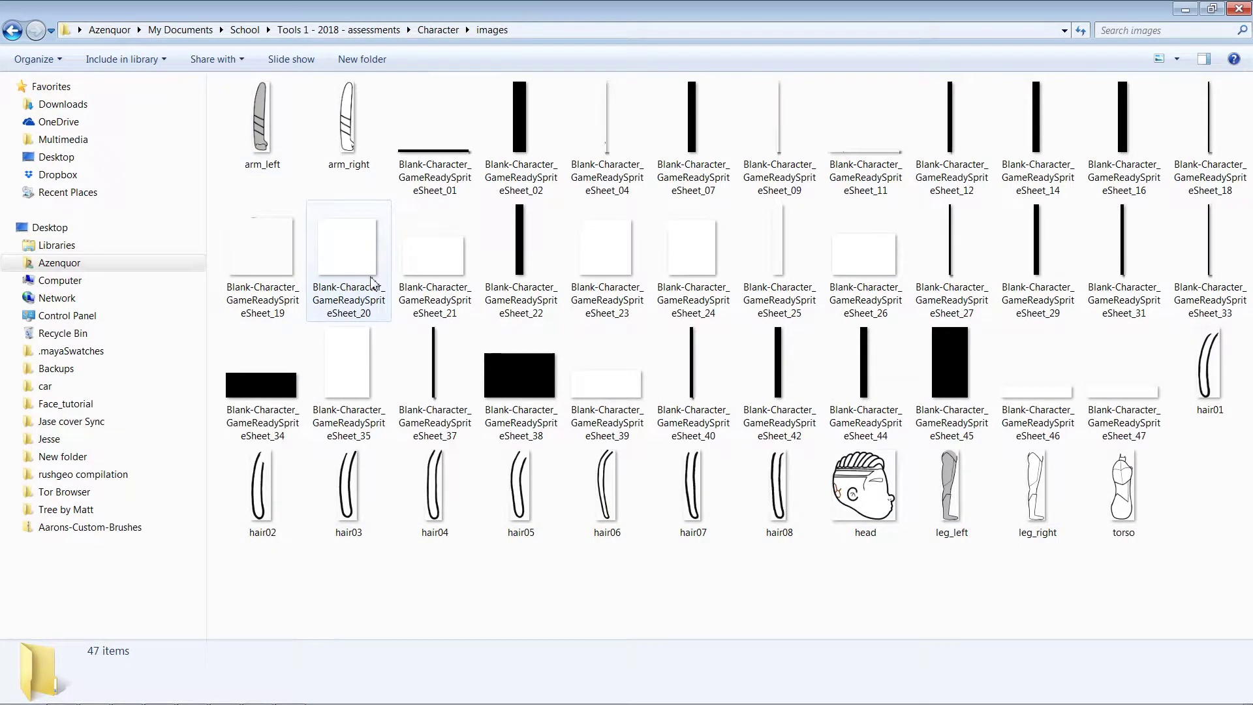
- Delete the unnamed slice images from Blank-Character_GameReadySpriteSheet_01 through Blank-Character_GameReadySpriteSheet_33 in the images folder
left_click(433, 141)
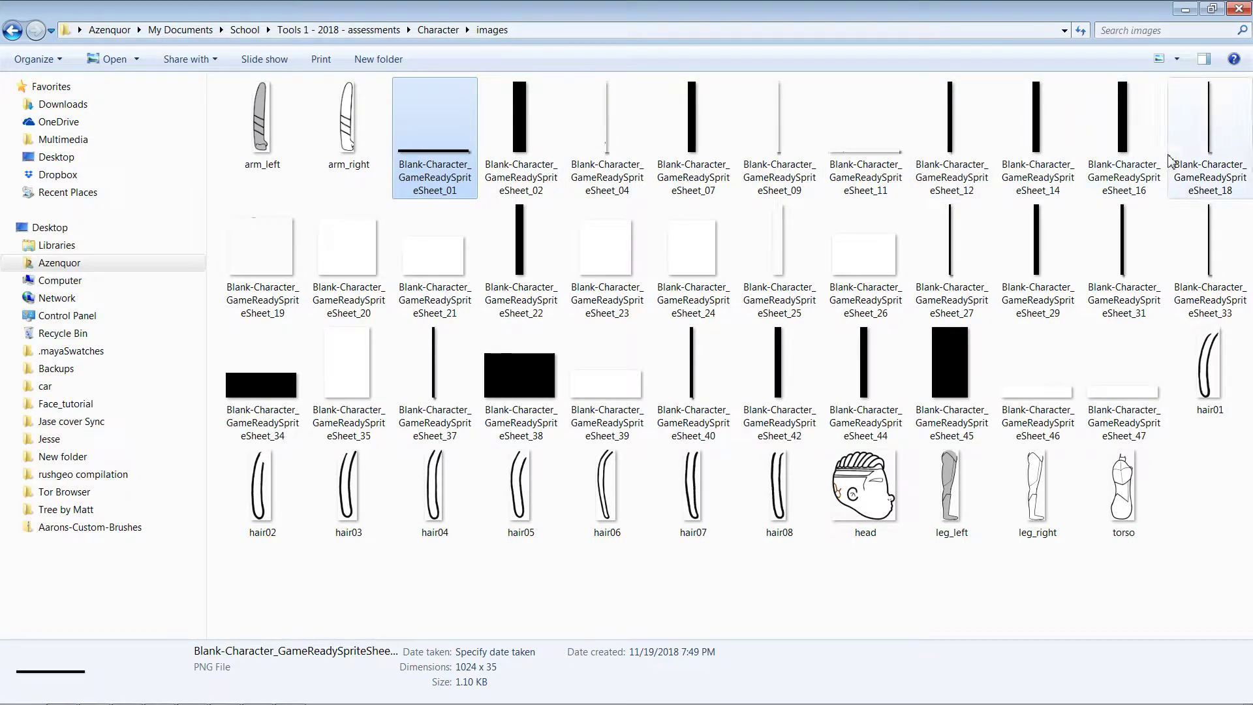
left_click(1211, 258, "shift")
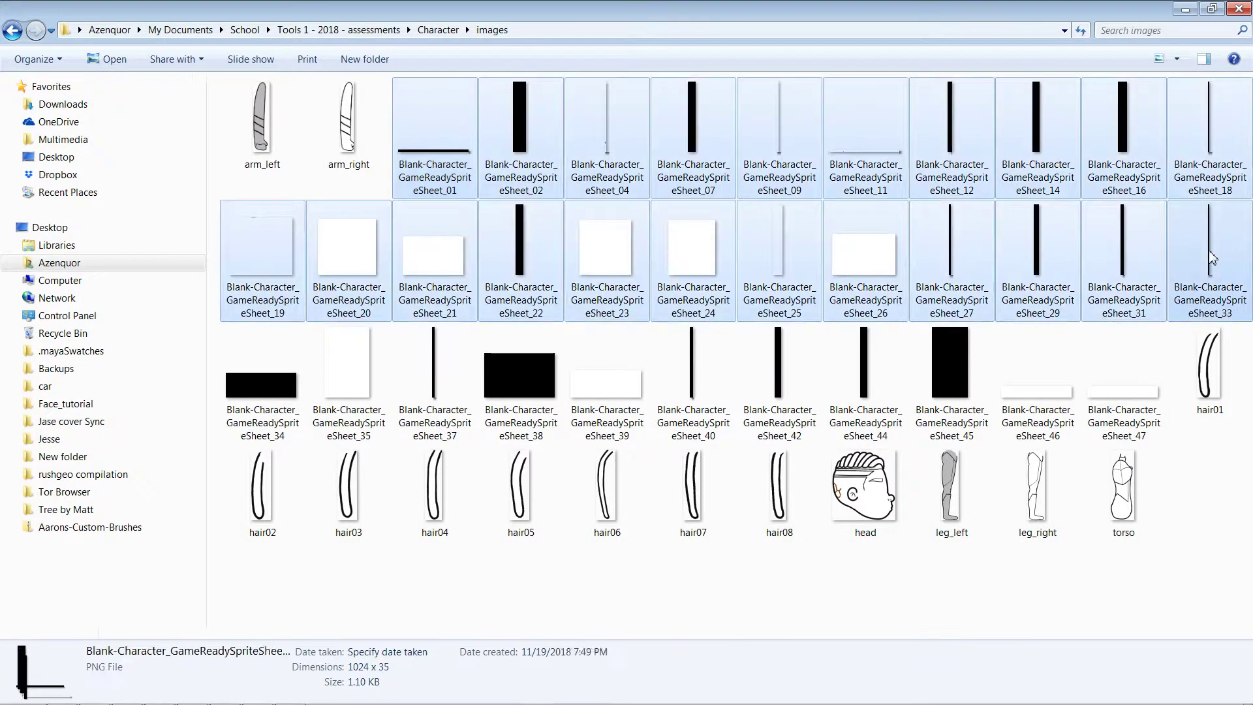
key("Delete")
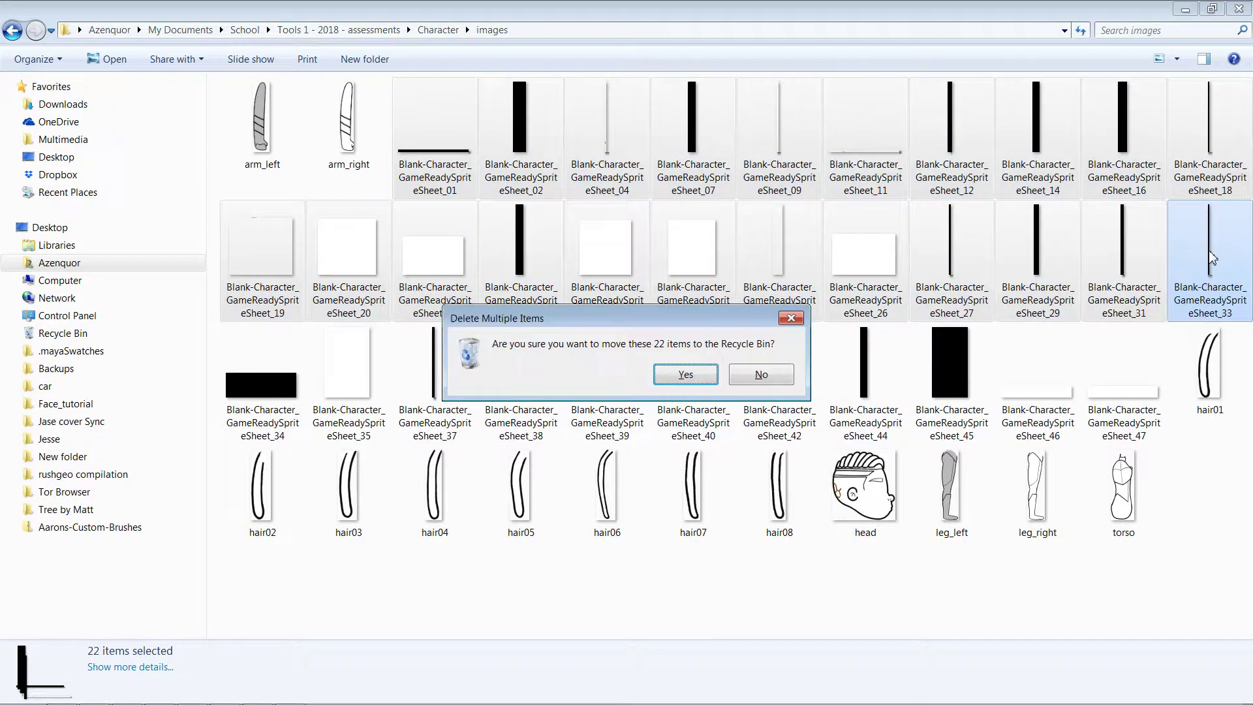
key("Return")
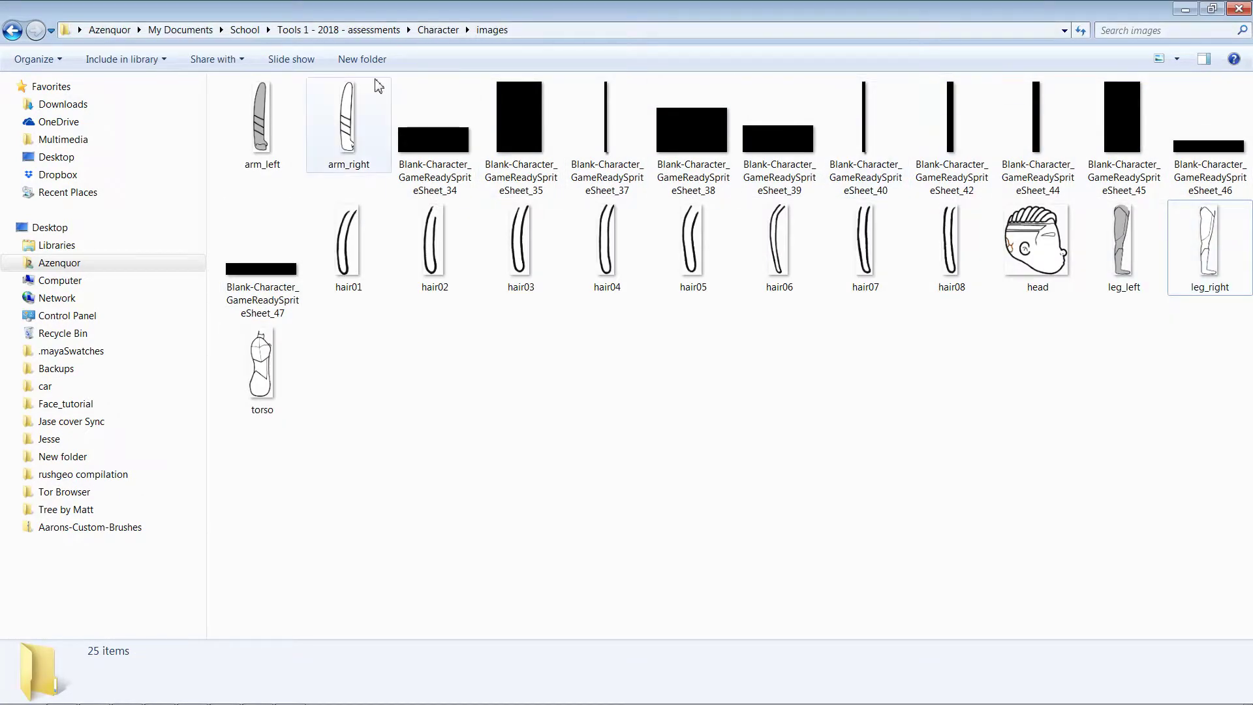
- Delete the remaining unnamed slice images, Blank-Character_GameReadySpriteSheet_34 through Blank-Character_GameReadySpriteSheet_47, keeping only the named body parts and hair strands
left_click(421, 146)
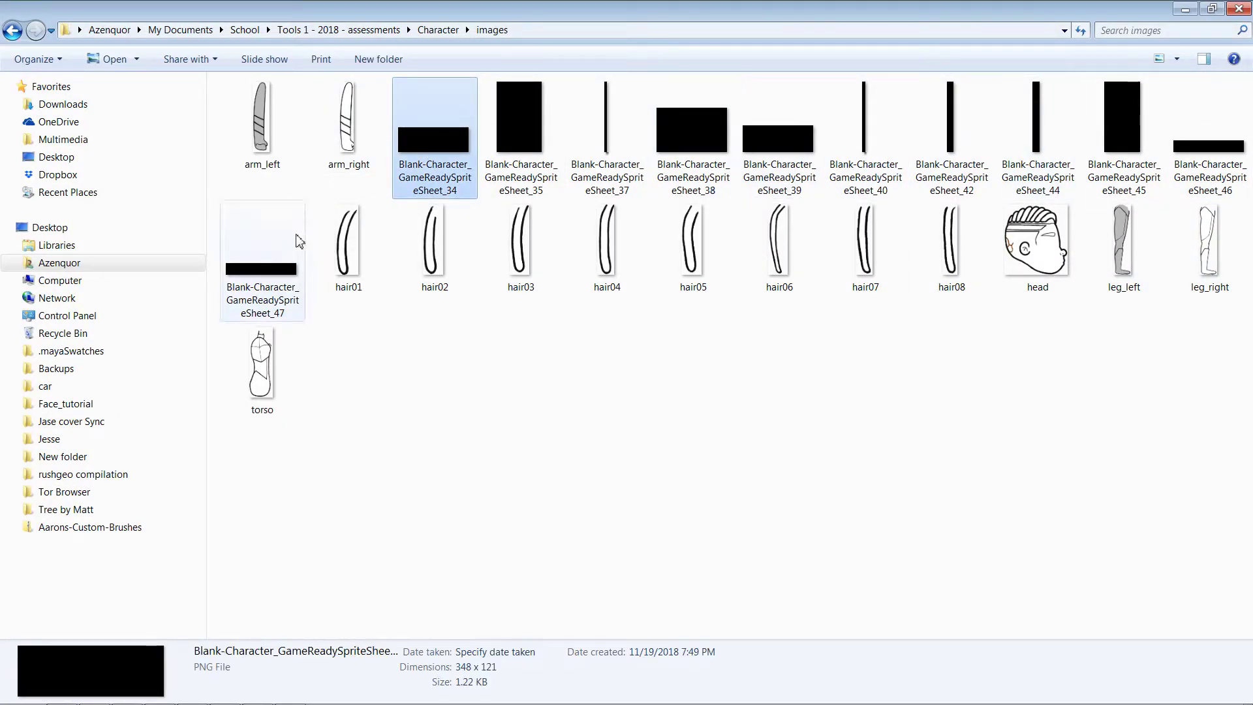
left_click(273, 268, "shift")
key("Delete")
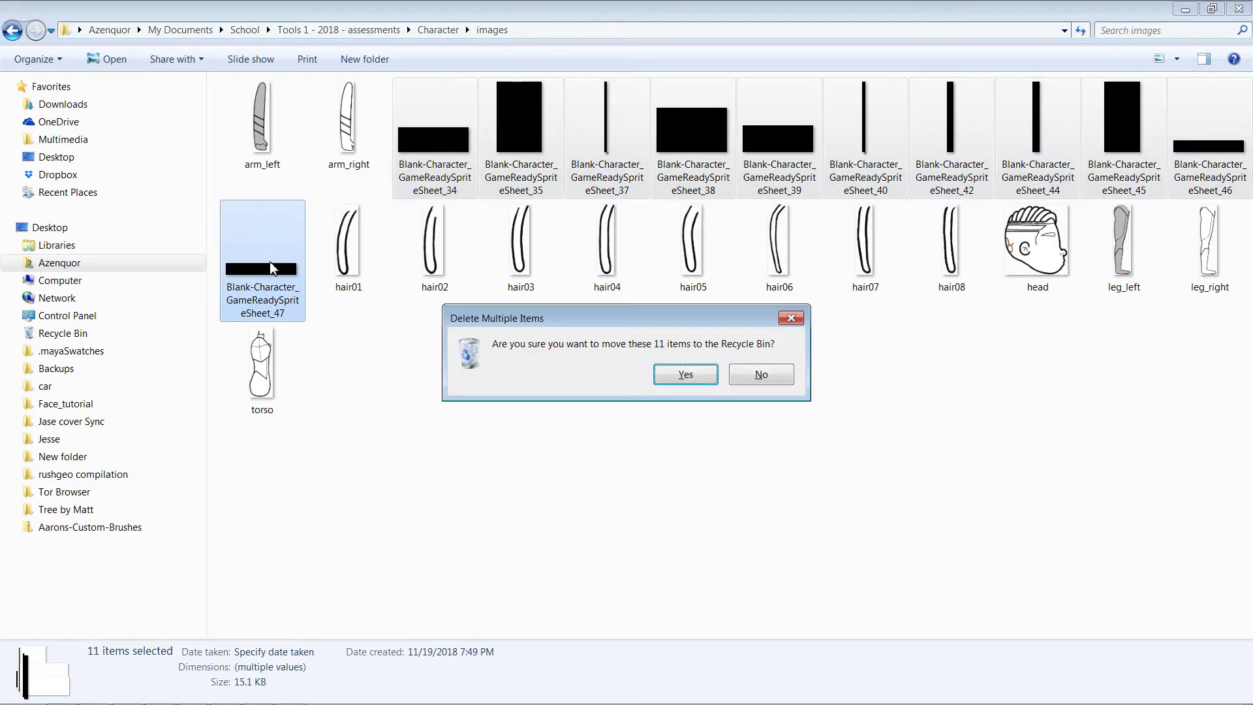
key("Return")
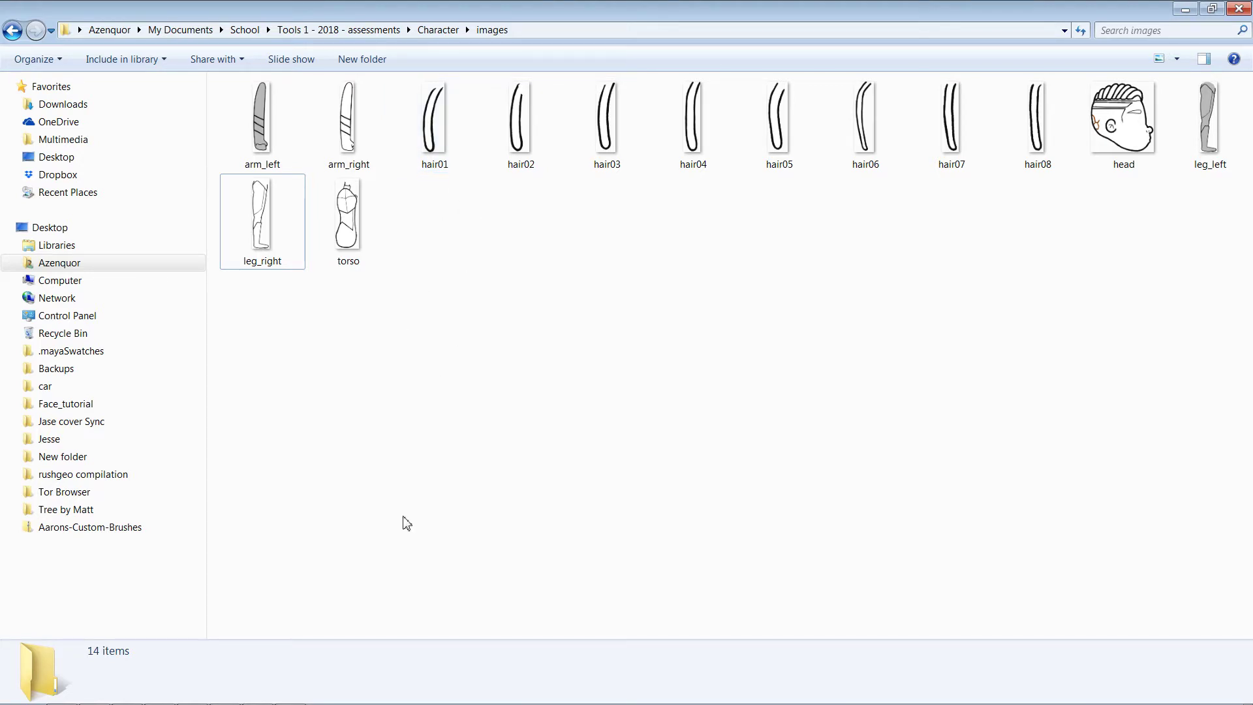
- Switch to Photoshop and look over the sliced arms, head, torso and legs on the character sprite sheet
key("alt+Tab")
scroll(407, 528, "up", 5)
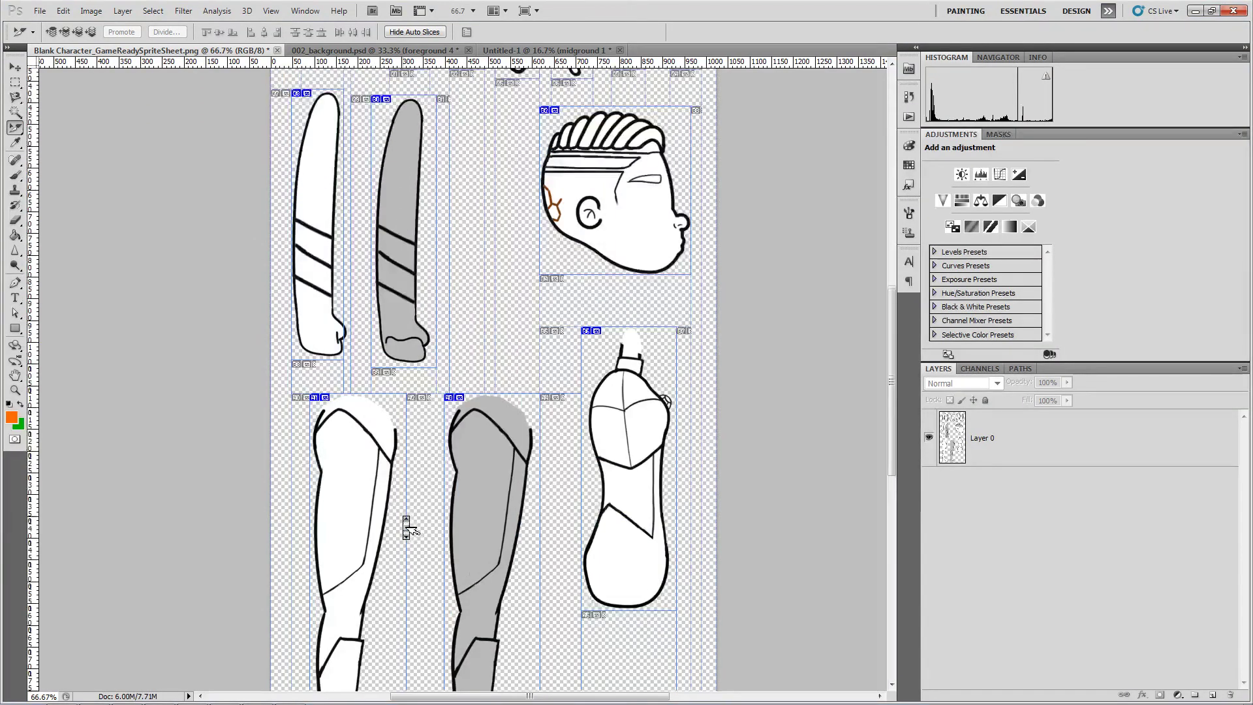
scroll(406, 527, "up", 1)
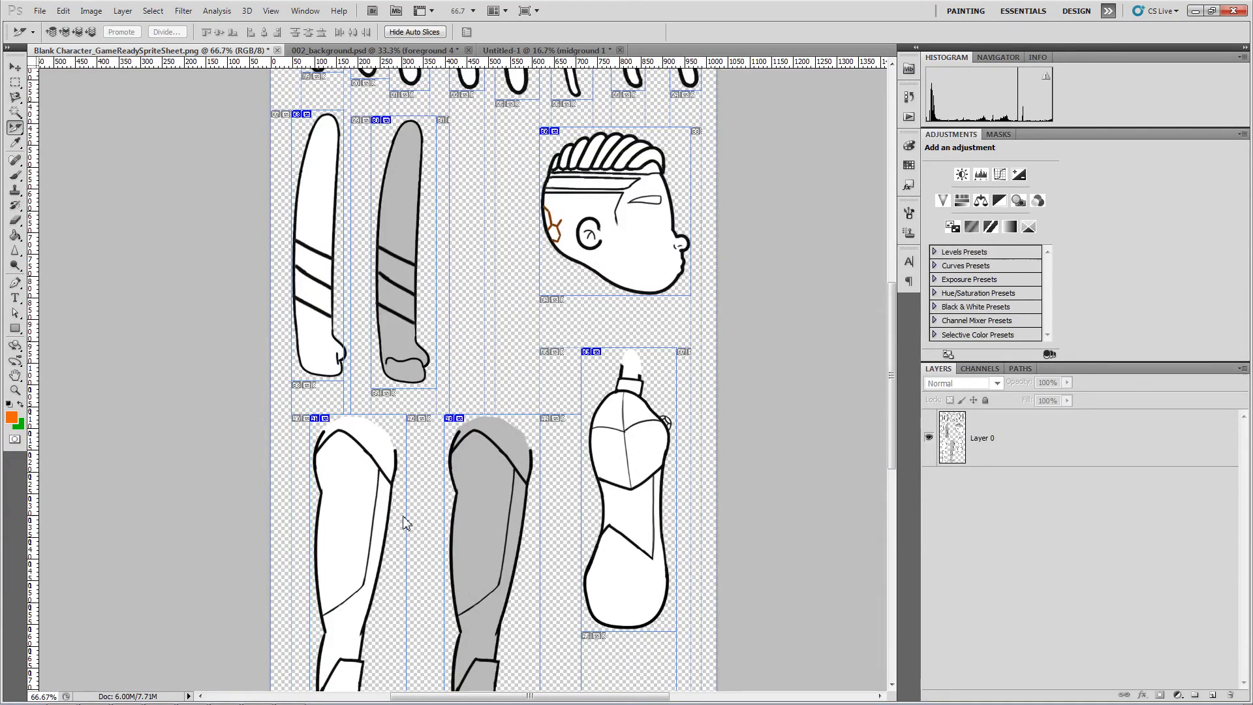